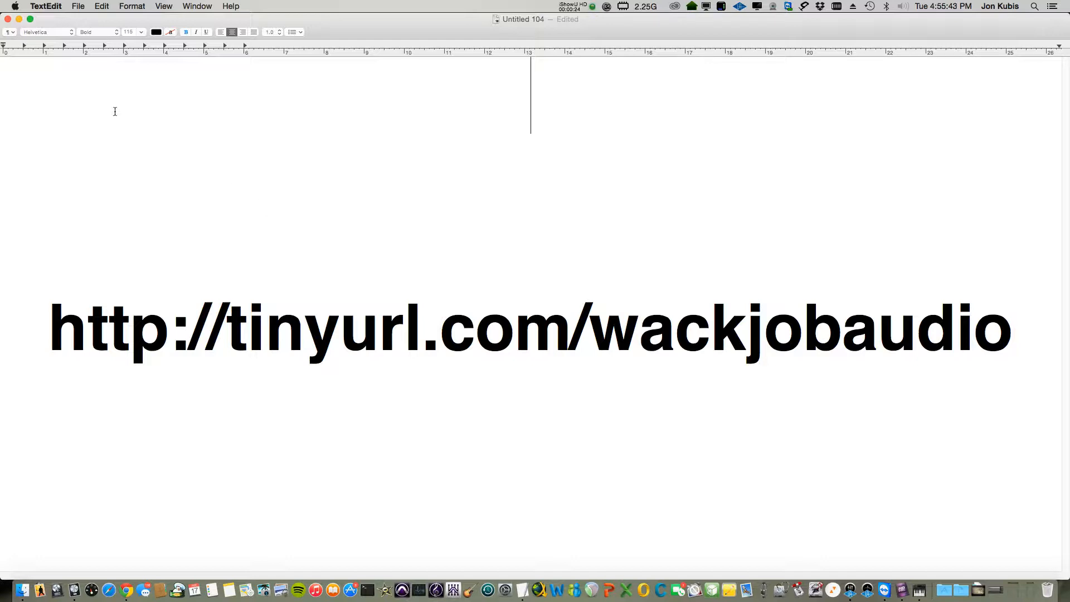
Step: Minimize the text document and extract the wackjob.zip archive on the desktop
{"action": "left_click", "coordinate": [19, 20]}
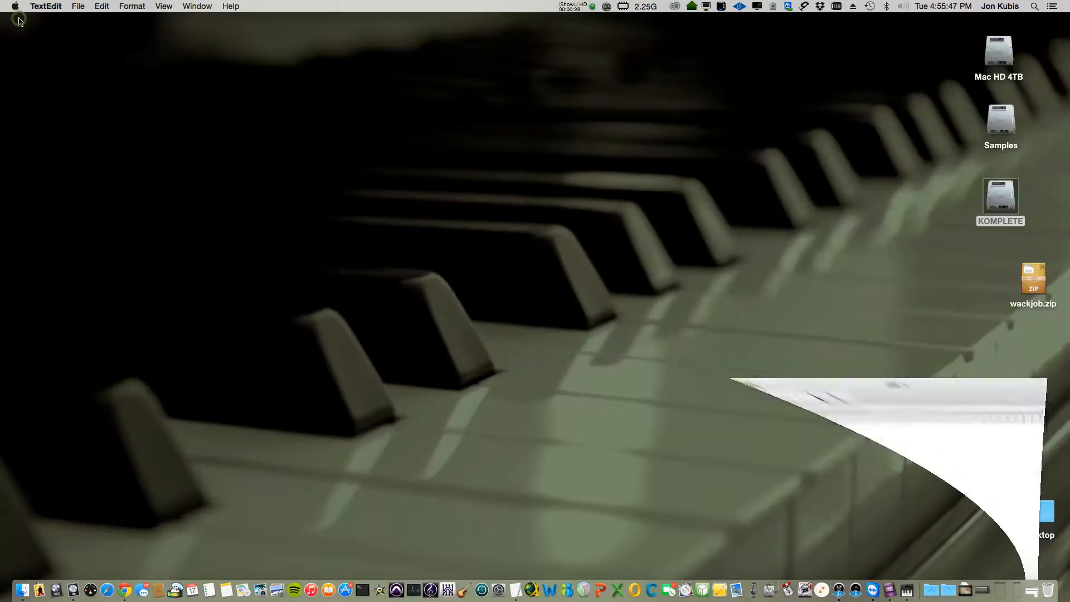
{"action": "left_click_drag", "start_coordinate": [1037, 282], "coordinate": [1006, 281]}
{"action": "left_click", "coordinate": [942, 295]}
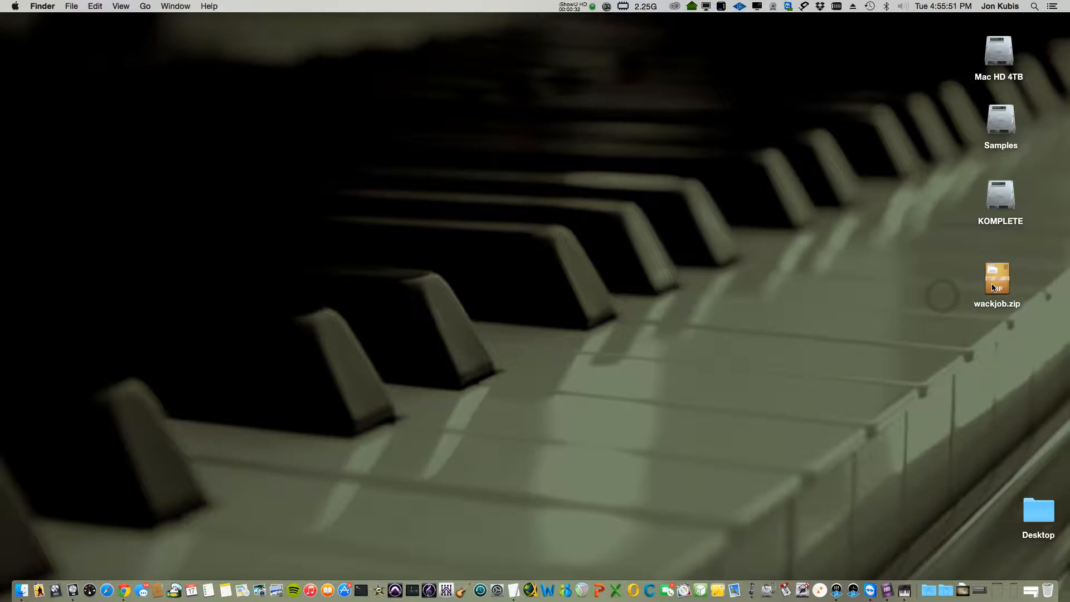
{"action": "double_click", "coordinate": [992, 288]}
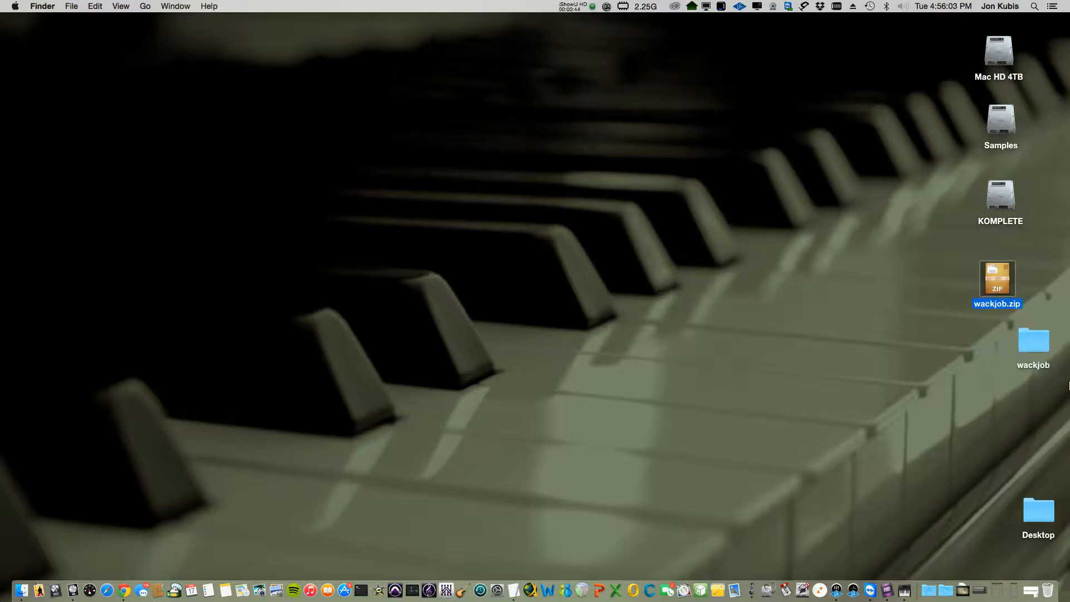
Step: Place the extracted wackjob folder beside the Mac HD 4TB drive, open it, and move its window clear of the drive icons
{"action": "left_click_drag", "start_coordinate": [1043, 354], "coordinate": [932, 62]}
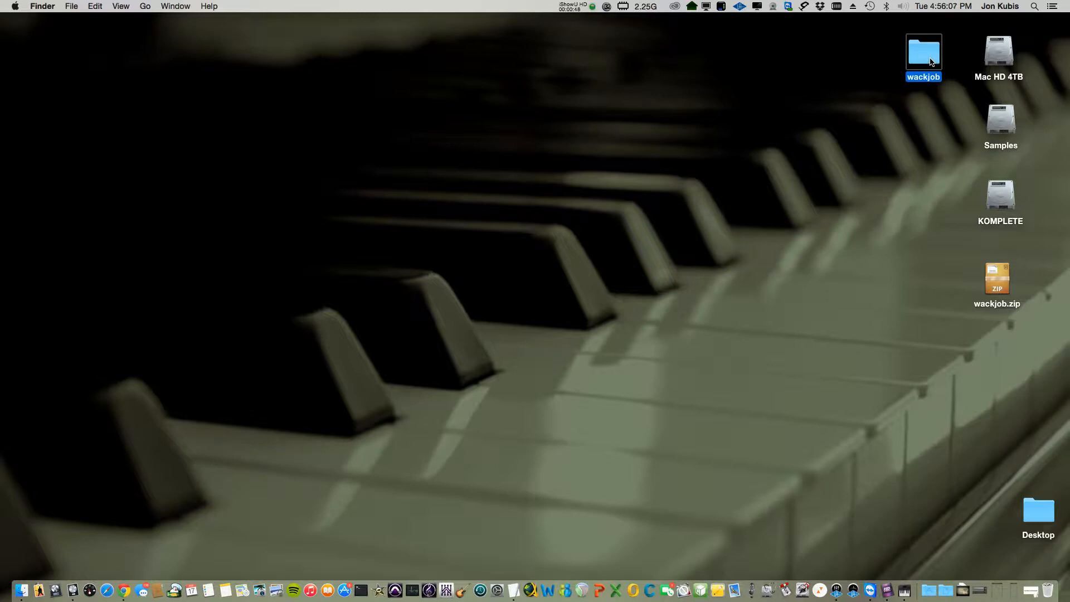
{"action": "double_click", "coordinate": [931, 61]}
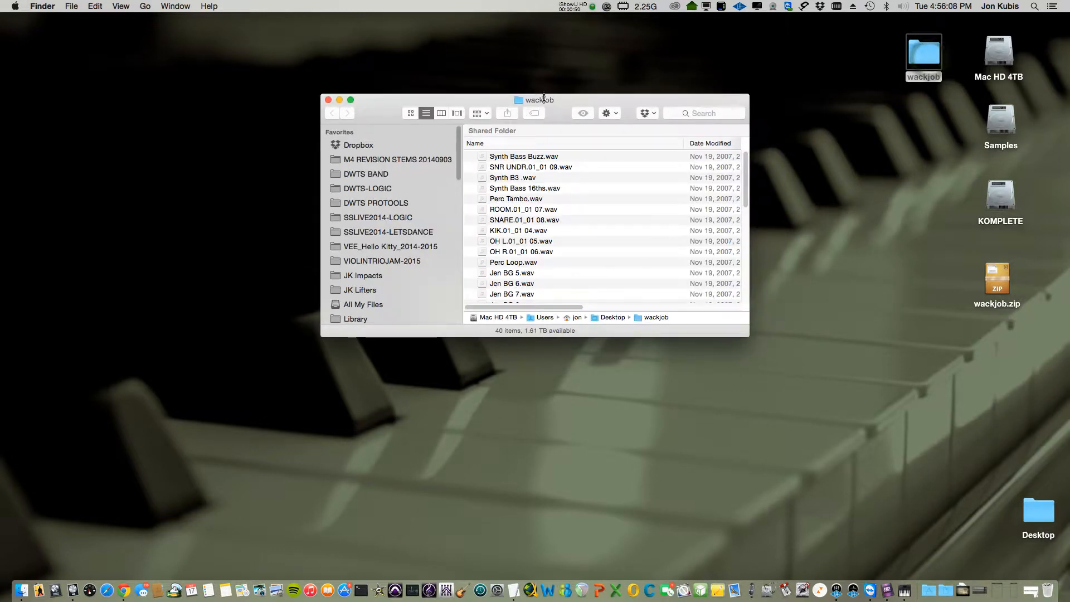
{"action": "left_click_drag", "start_coordinate": [592, 106], "coordinate": [890, 237]}
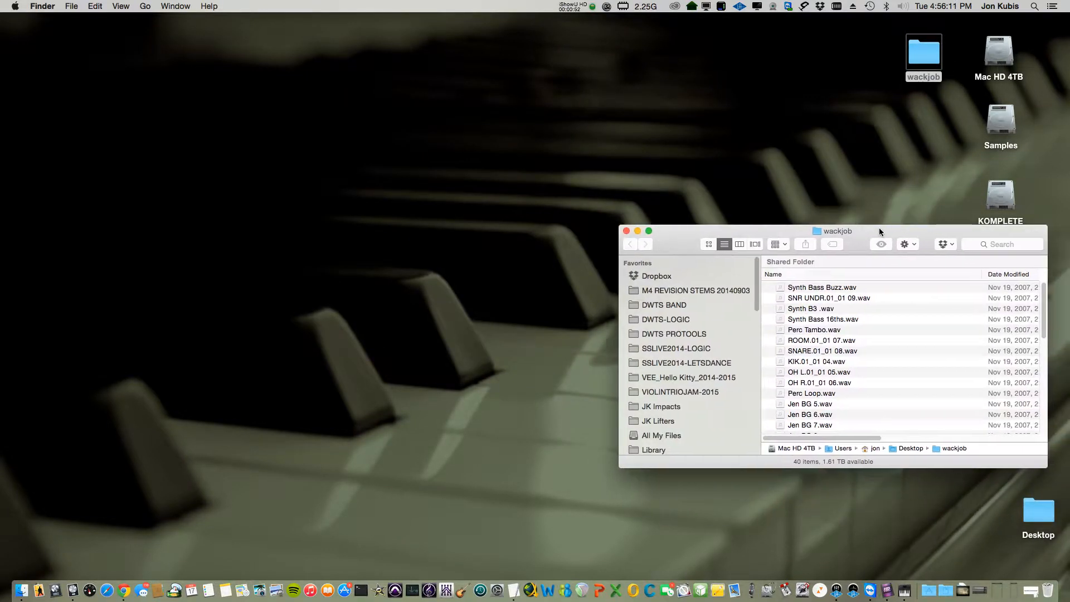
Step: Hide the sidebar of the wackjob folder window and shift the window partly off the desktop's edge
{"action": "left_click", "coordinate": [115, 5]}
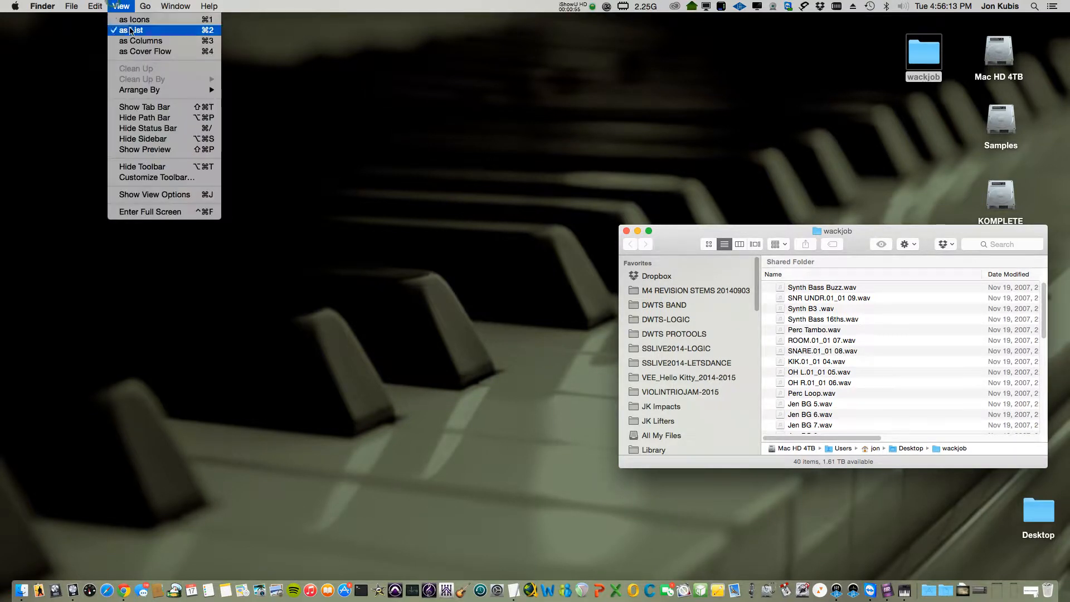
{"action": "left_click", "coordinate": [168, 139]}
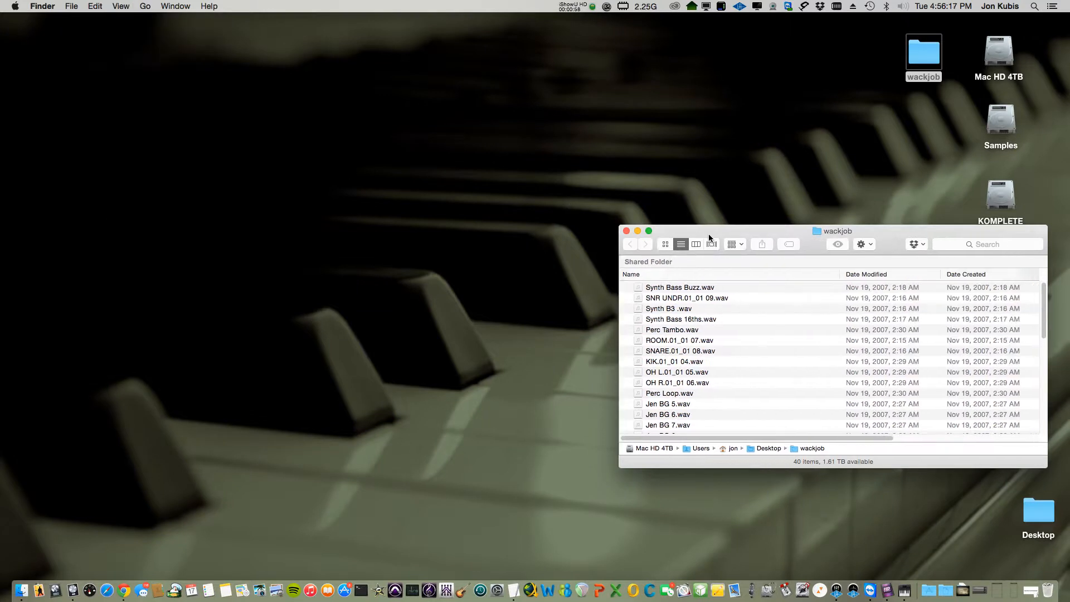
{"action": "left_click_drag", "start_coordinate": [701, 232], "coordinate": [938, 179]}
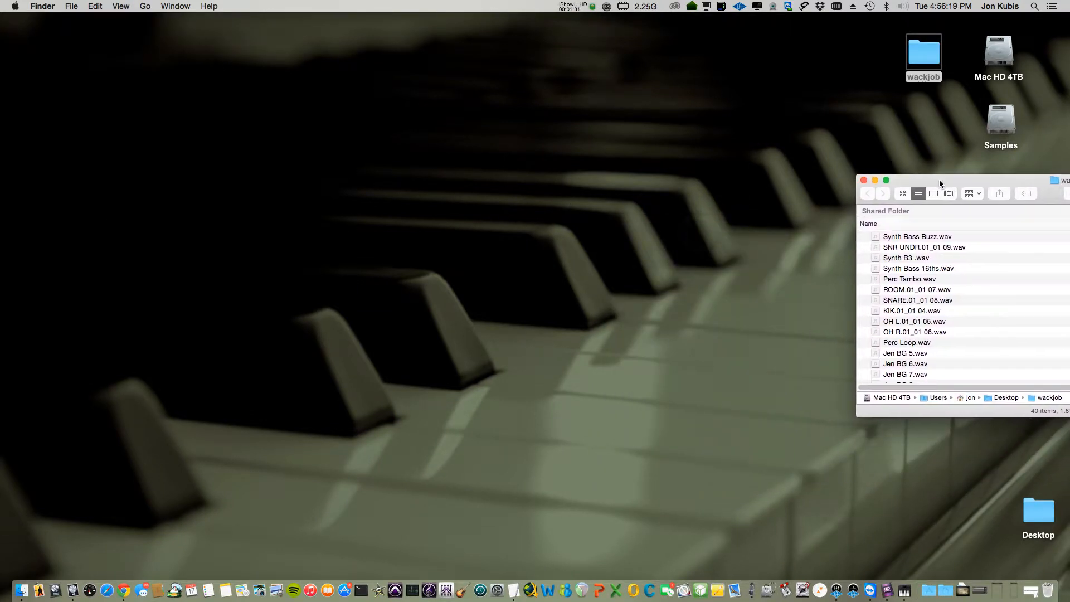
Step: Switch to Logic Pro X and create a new project with one audio track
{"action": "left_click", "coordinate": [72, 592]}
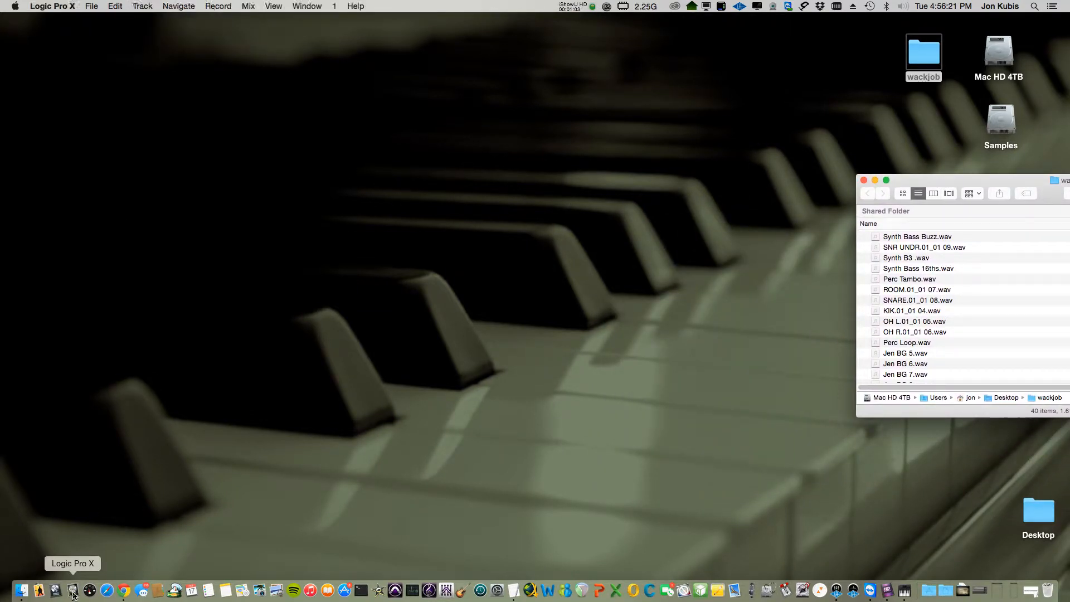
{"action": "left_click", "coordinate": [89, 7]}
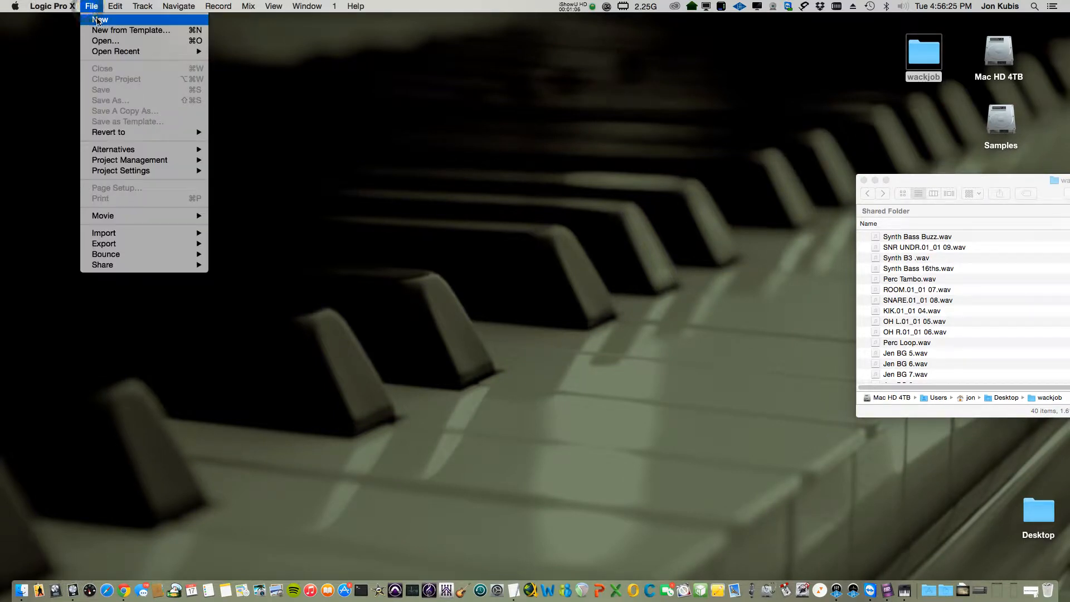
{"action": "left_click", "coordinate": [98, 21]}
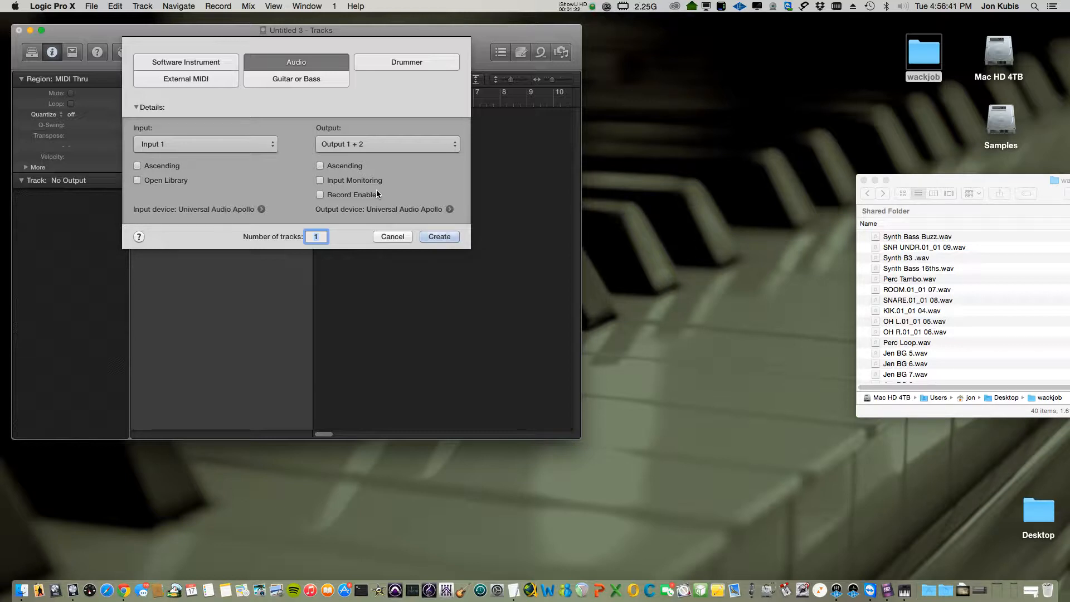
{"action": "left_click", "coordinate": [439, 237]}
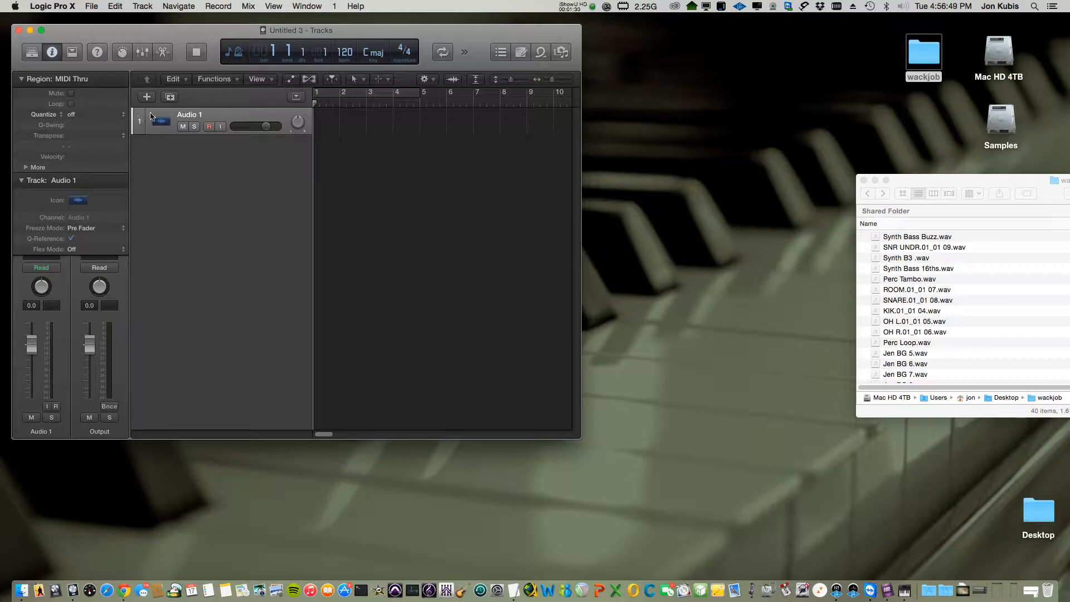
Step: Examine whether Show Advanced Tools and all additional options are enabled in the advanced preferences
{"action": "left_click", "coordinate": [51, 6]}
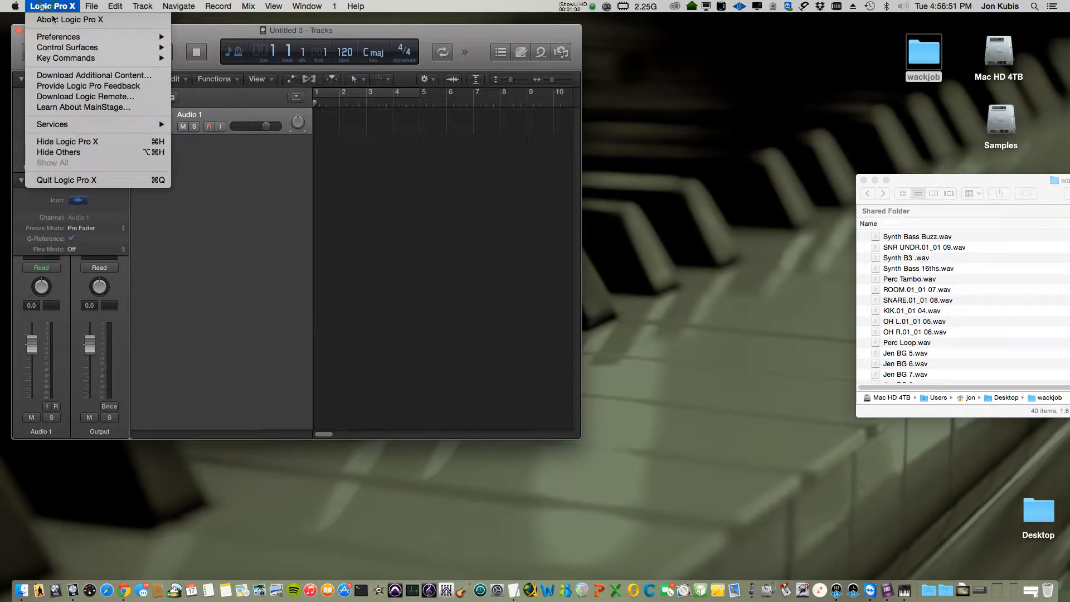
{"action": "mouse_move", "coordinate": [58, 37]}
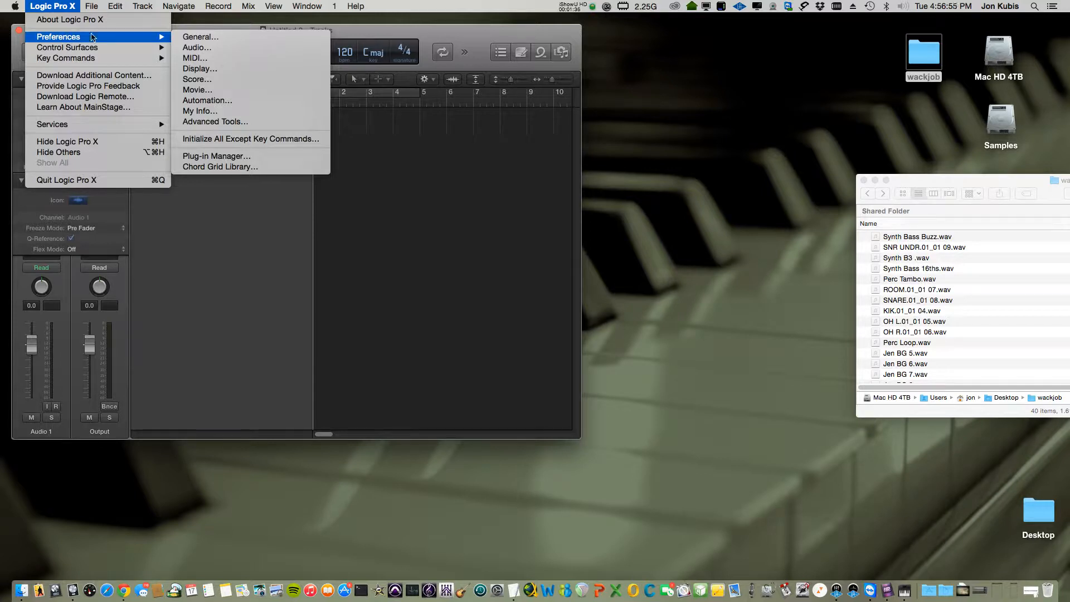
{"action": "left_click", "coordinate": [222, 122]}
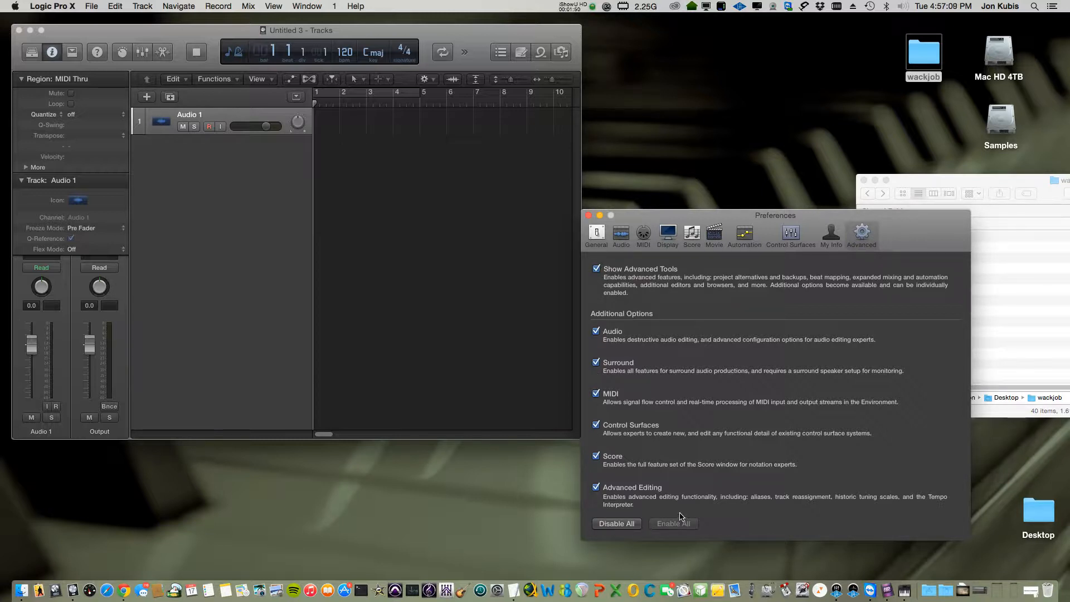
{"action": "left_click", "coordinate": [589, 215]}
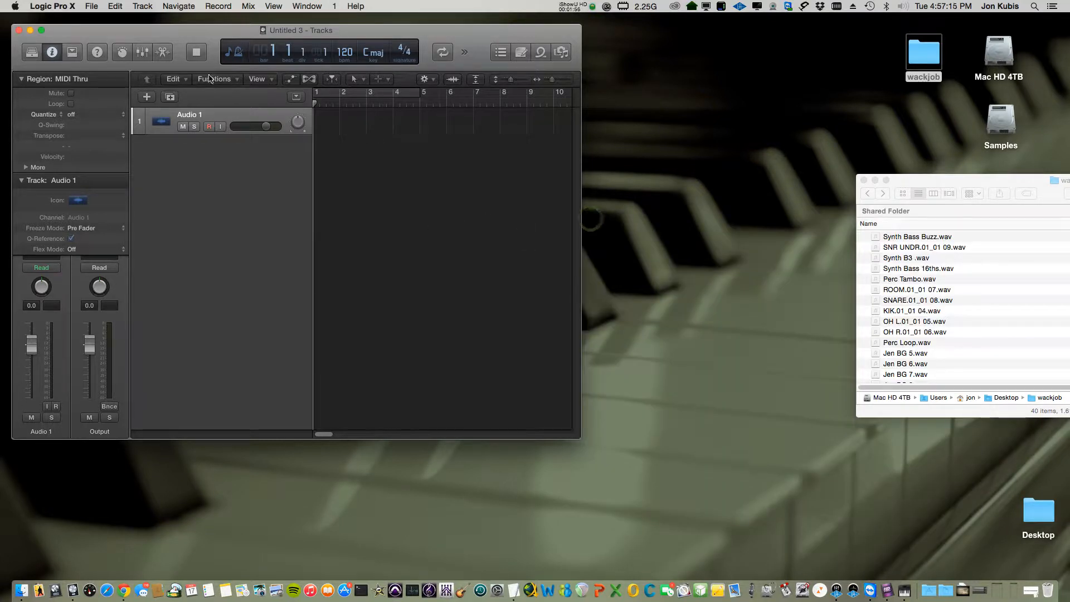
Step: Enlarge the Tracks window to fill most of the screen and bring the wackjob folder window in beside it
{"action": "left_click_drag", "start_coordinate": [189, 30], "coordinate": [178, 19]}
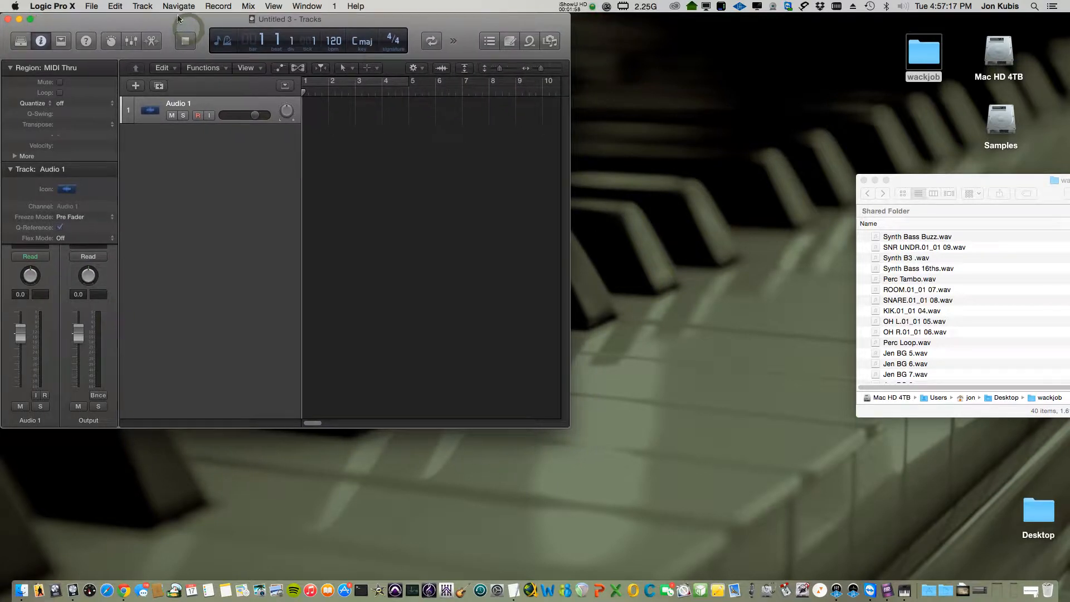
{"action": "left_click_drag", "start_coordinate": [571, 427], "coordinate": [843, 569]}
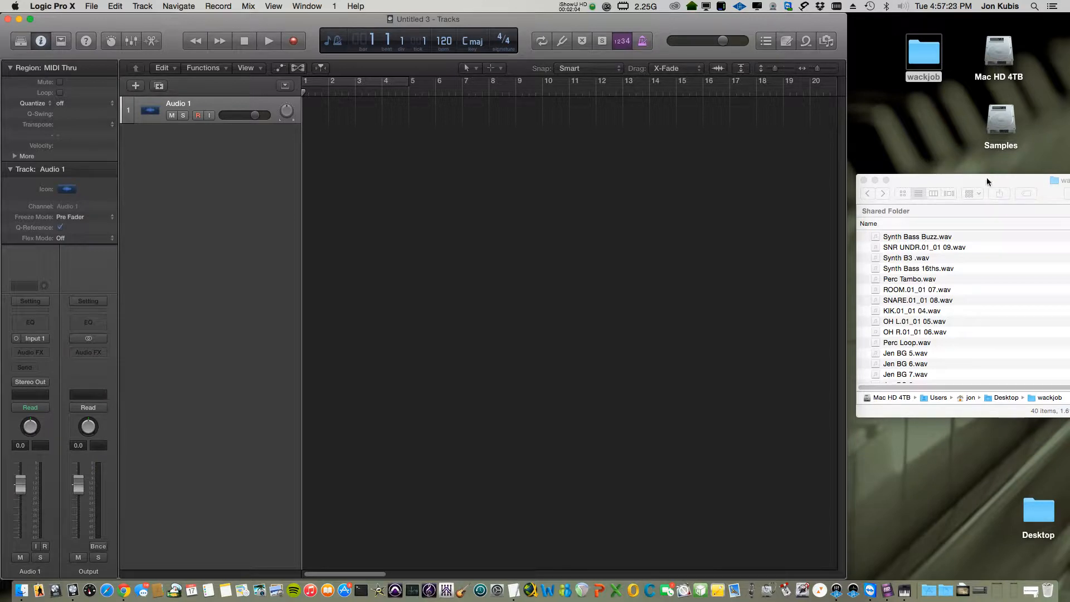
{"action": "left_click_drag", "start_coordinate": [986, 180], "coordinate": [920, 180]}
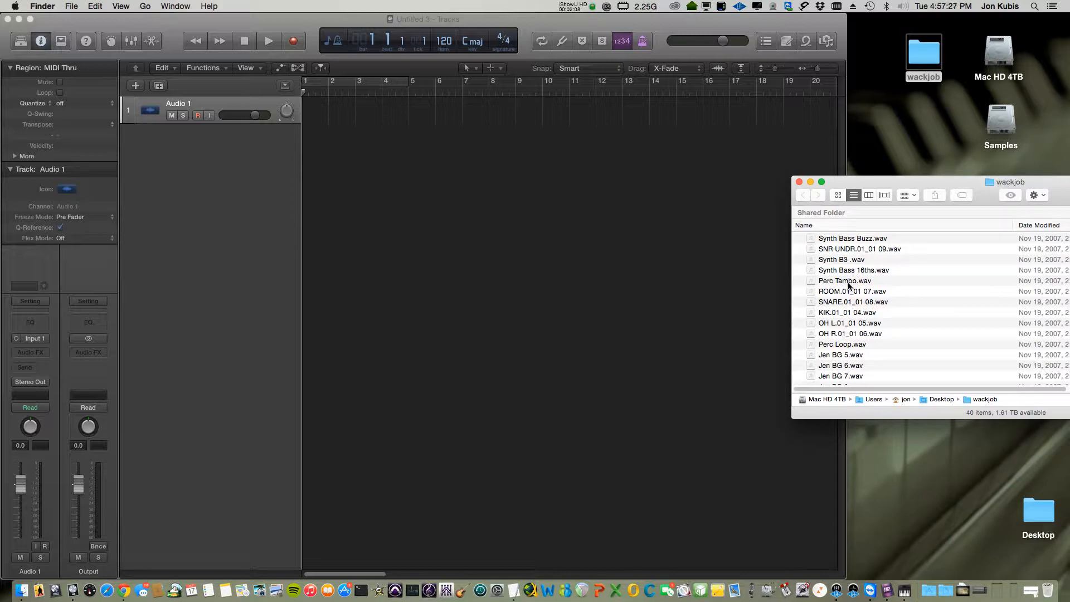
Step: Import all WAV files from the wackjob folder into the arrangement at bar 1, creating new tracks for them
{"action": "left_click", "coordinate": [822, 238]}
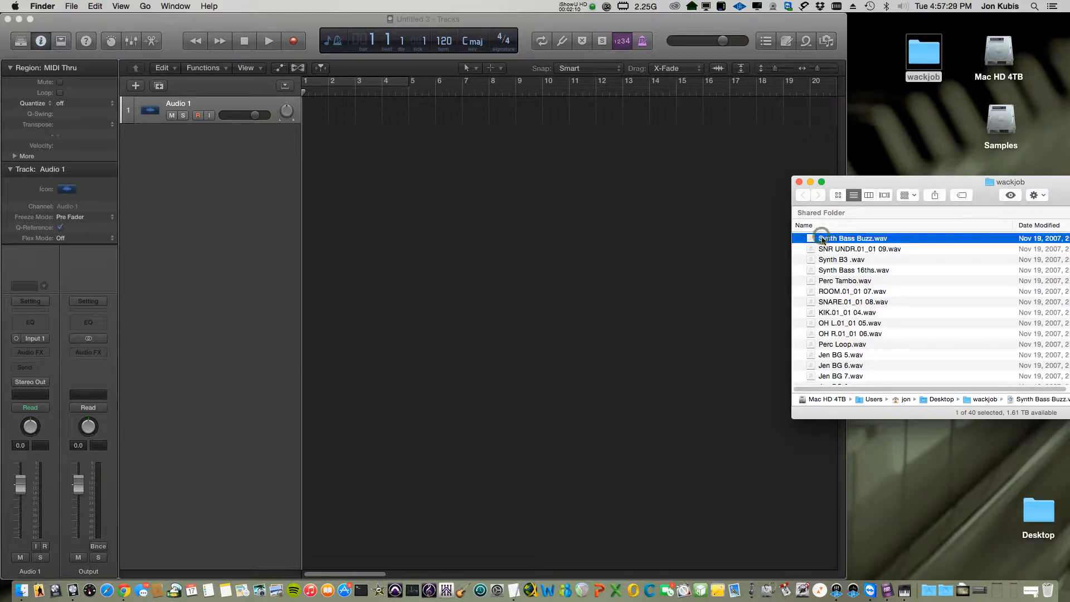
{"action": "left_click", "coordinate": [94, 6]}
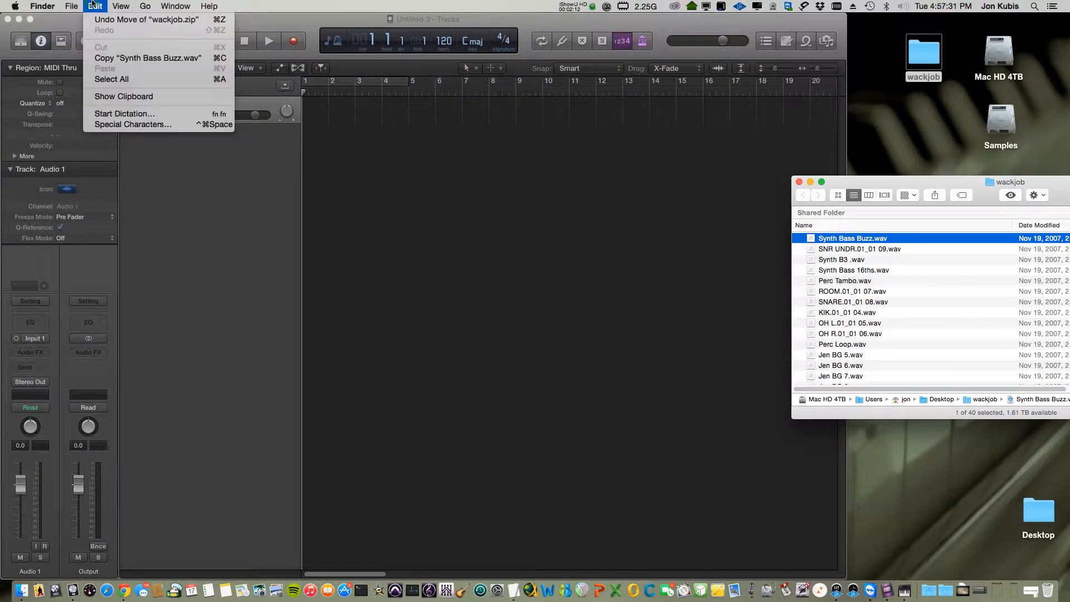
{"action": "left_click", "coordinate": [111, 79]}
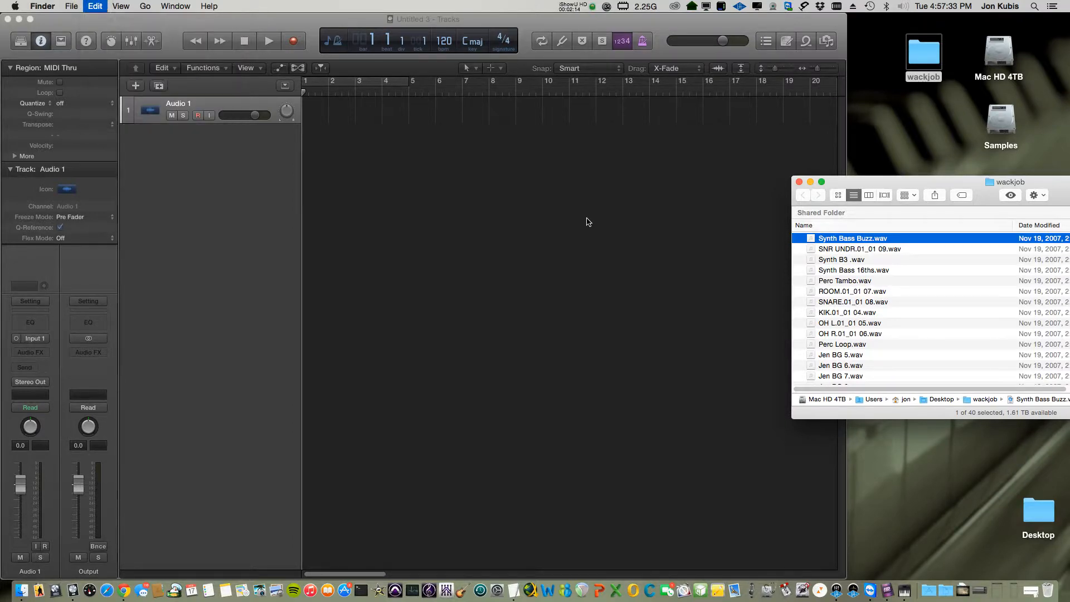
{"action": "left_click_drag", "start_coordinate": [811, 238], "coordinate": [301, 149]}
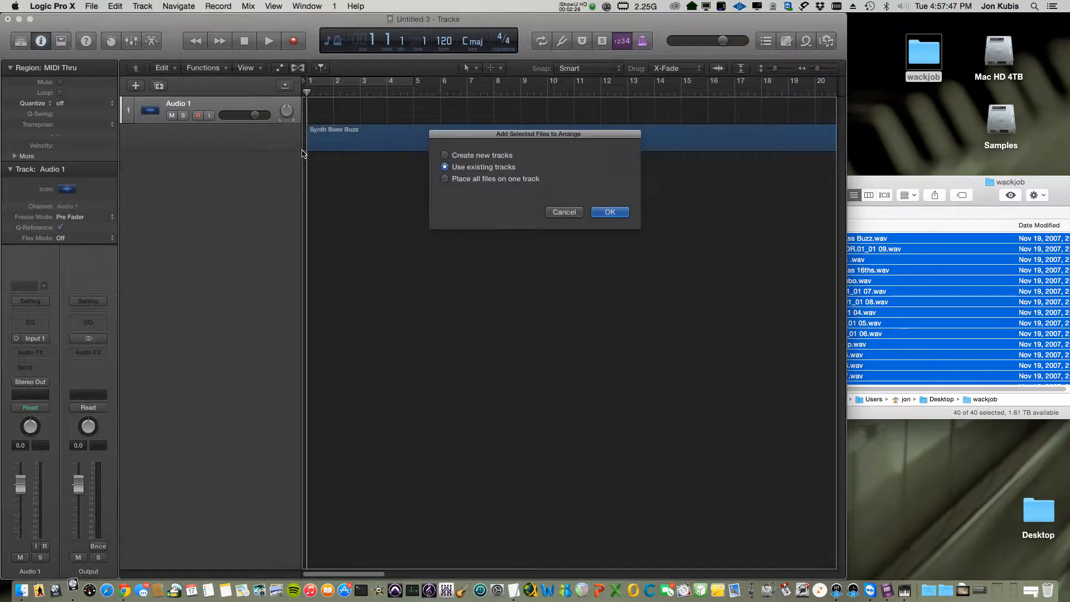
{"action": "left_click", "coordinate": [498, 158]}
{"action": "left_click", "coordinate": [610, 214]}
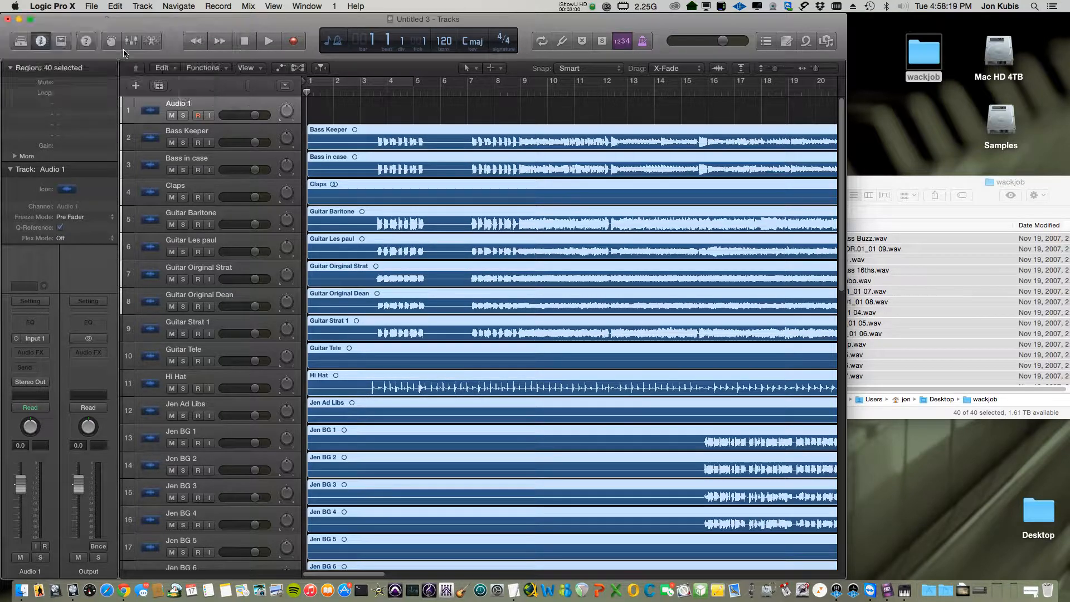
Step: Delete the empty Audio 1 track from the project
{"action": "left_click", "coordinate": [216, 105]}
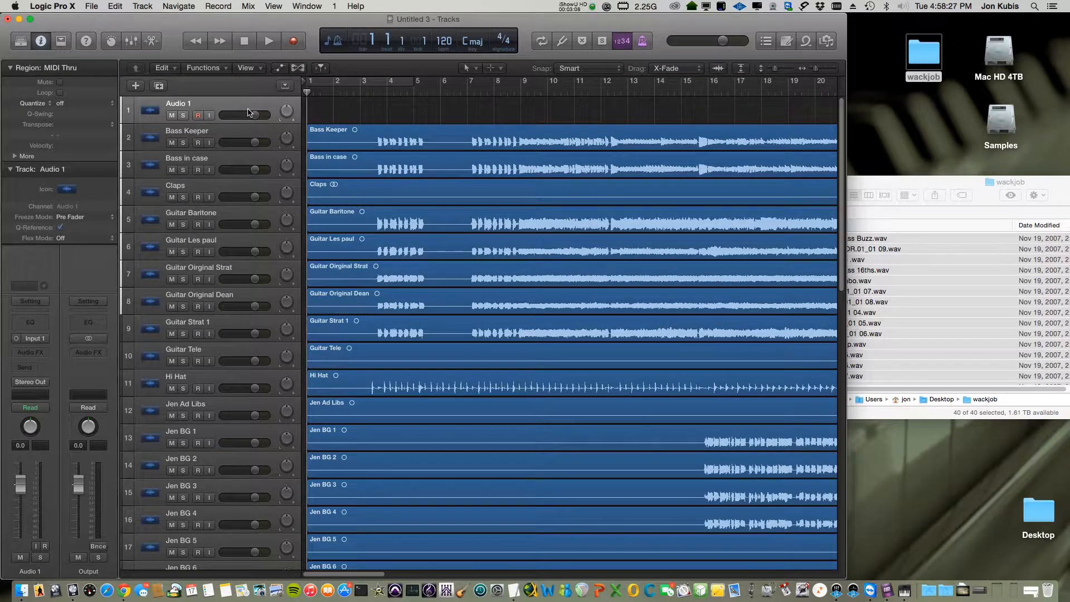
{"action": "key", "text": "super+BackSpace"}
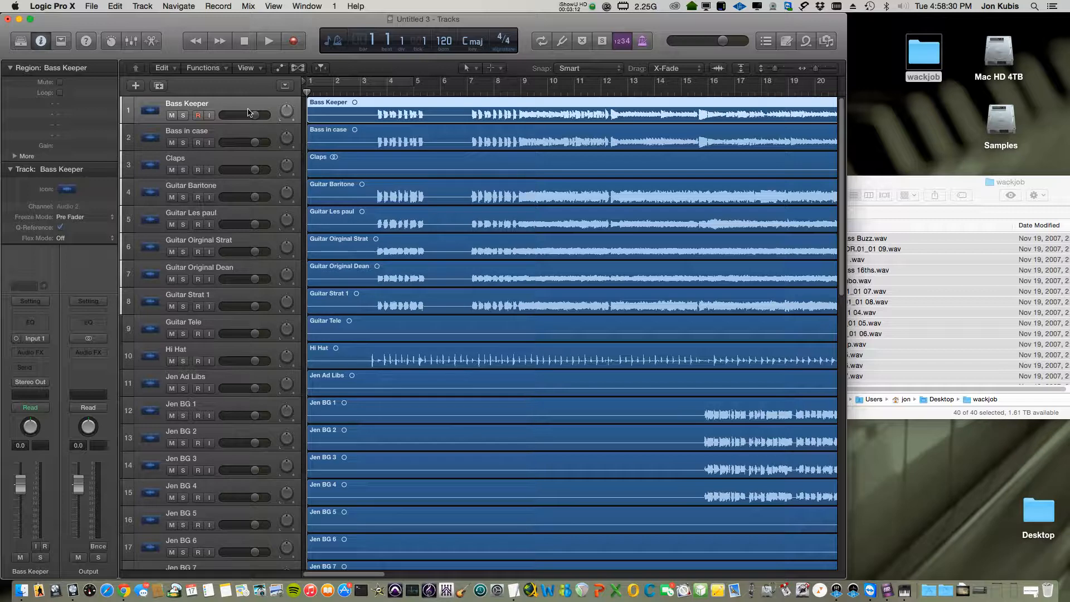
Step: Save the project to the Desktop, naming it WACK JOB followed by the user's full name
{"action": "left_click", "coordinate": [90, 5]}
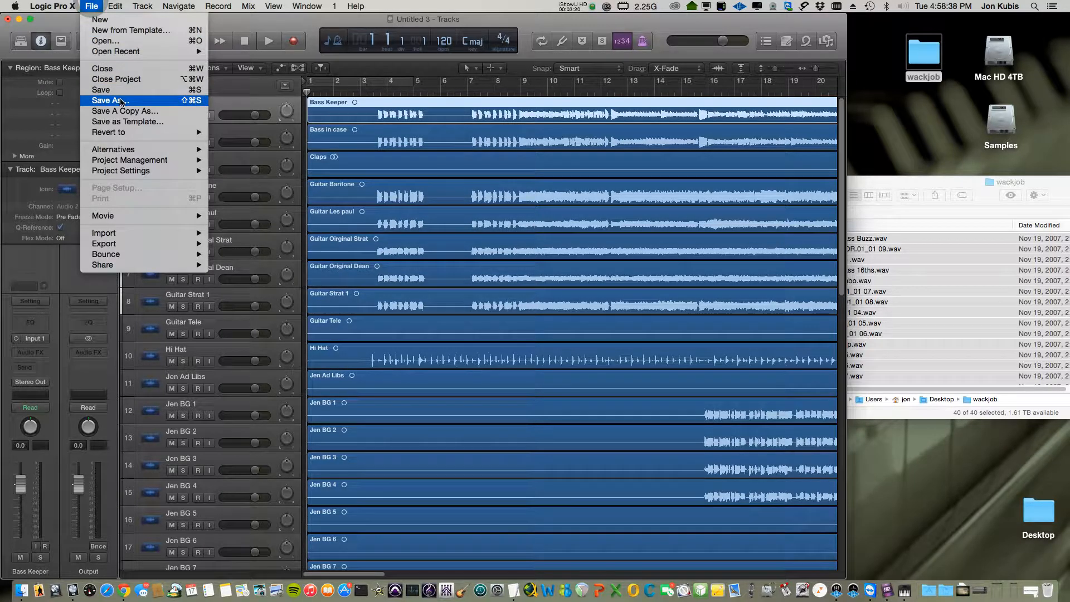
{"action": "left_click", "coordinate": [123, 104]}
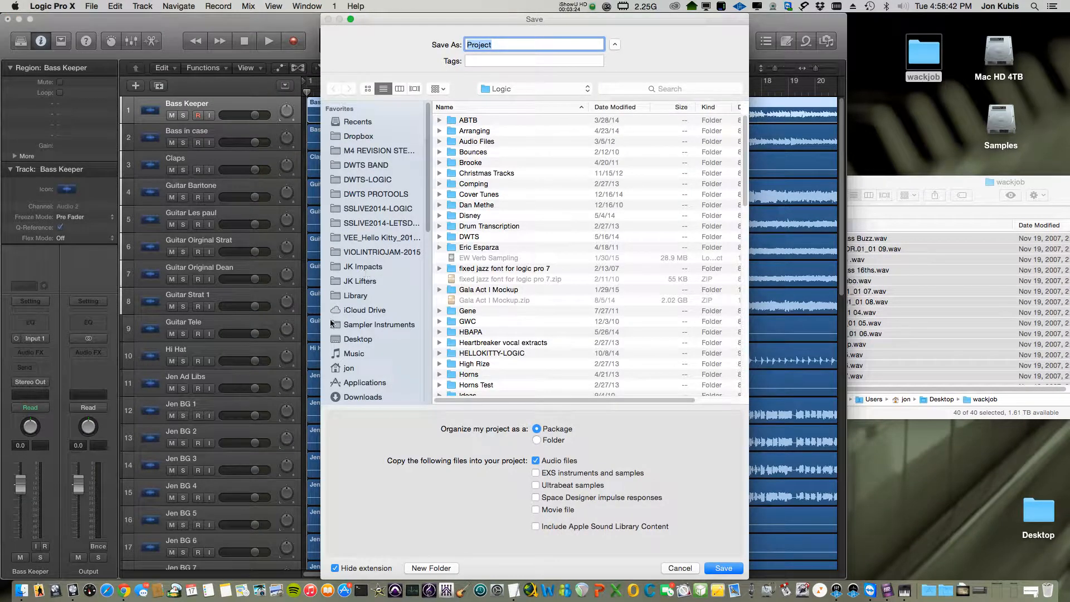
{"action": "left_click", "coordinate": [357, 338]}
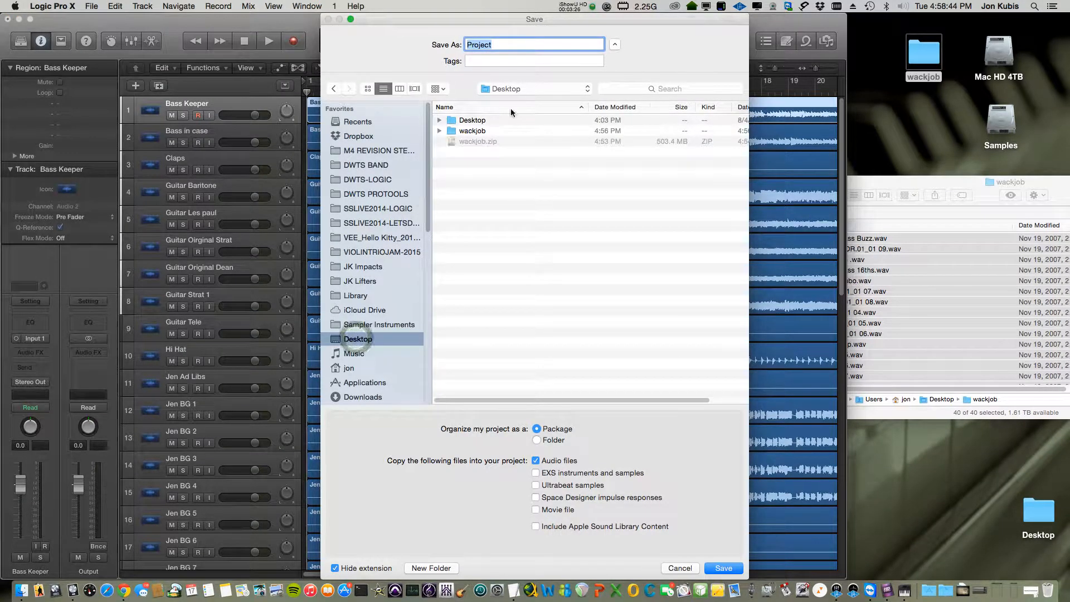
{"action": "type", "text": "WACK"}
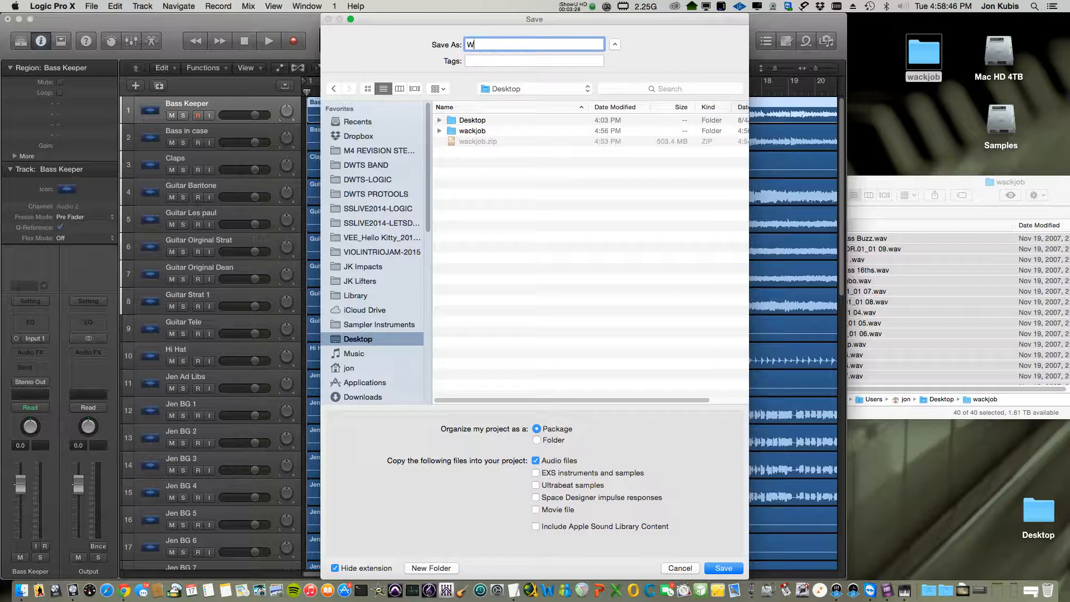
{"action": "type", "text": "JON KUBIS"}
{"action": "left_click", "coordinate": [723, 568]}
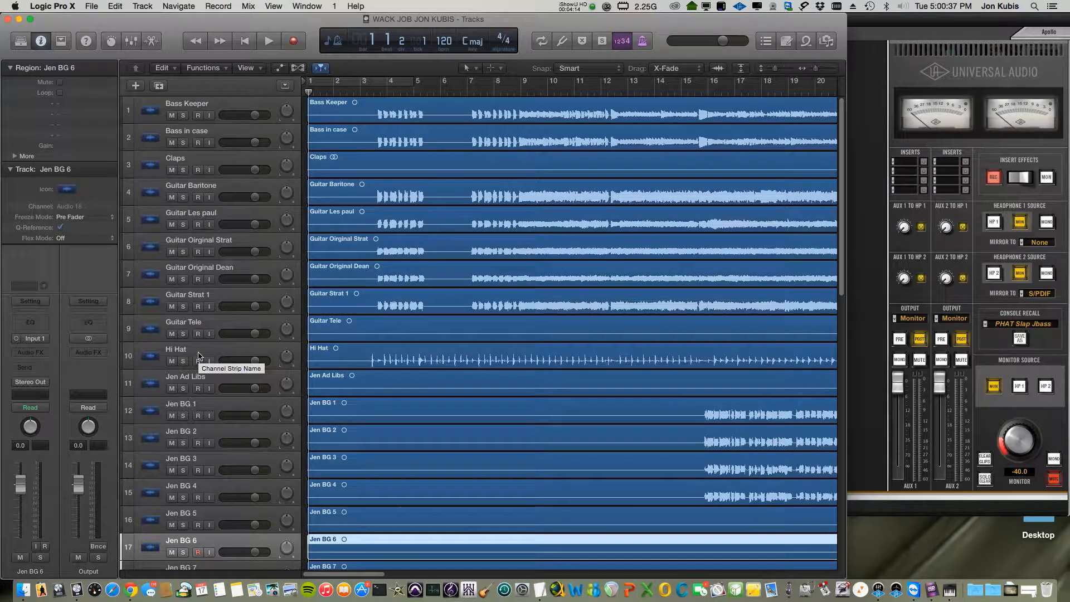
Step: Look through the whole list of imported tracks, from Bass Keeper down to guitar Strat 2
{"action": "scroll", "coordinate": [199, 355], "scroll_direction": "down", "scroll_amount": 10}
{"action": "scroll", "coordinate": [199, 355], "scroll_direction": "down", "scroll_amount": 15}
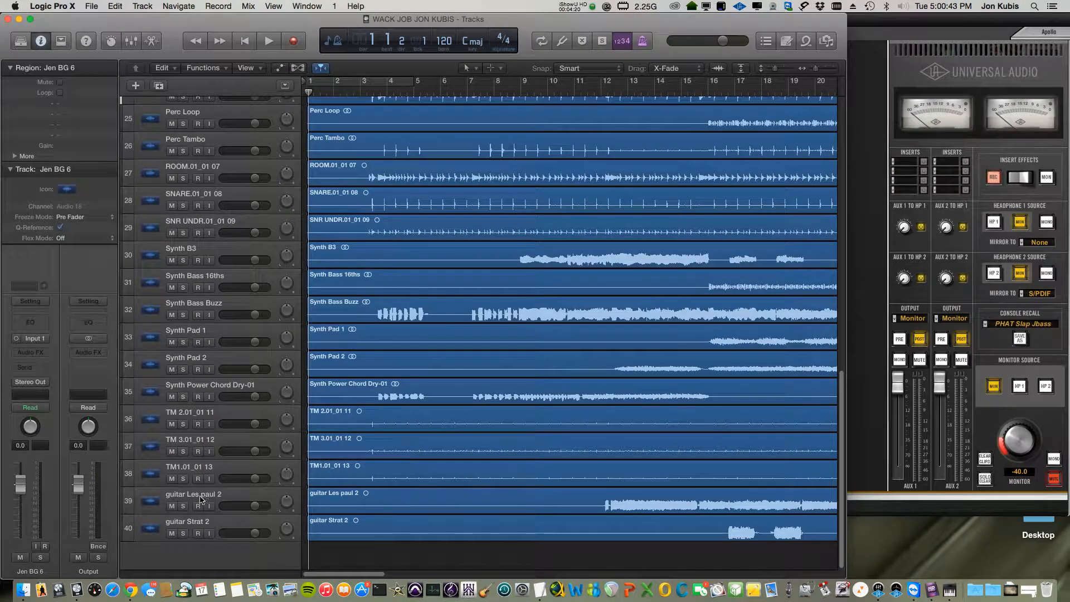
{"action": "scroll", "coordinate": [202, 500], "scroll_direction": "up", "scroll_amount": 13}
{"action": "scroll", "coordinate": [199, 504], "scroll_direction": "up", "scroll_amount": 11}
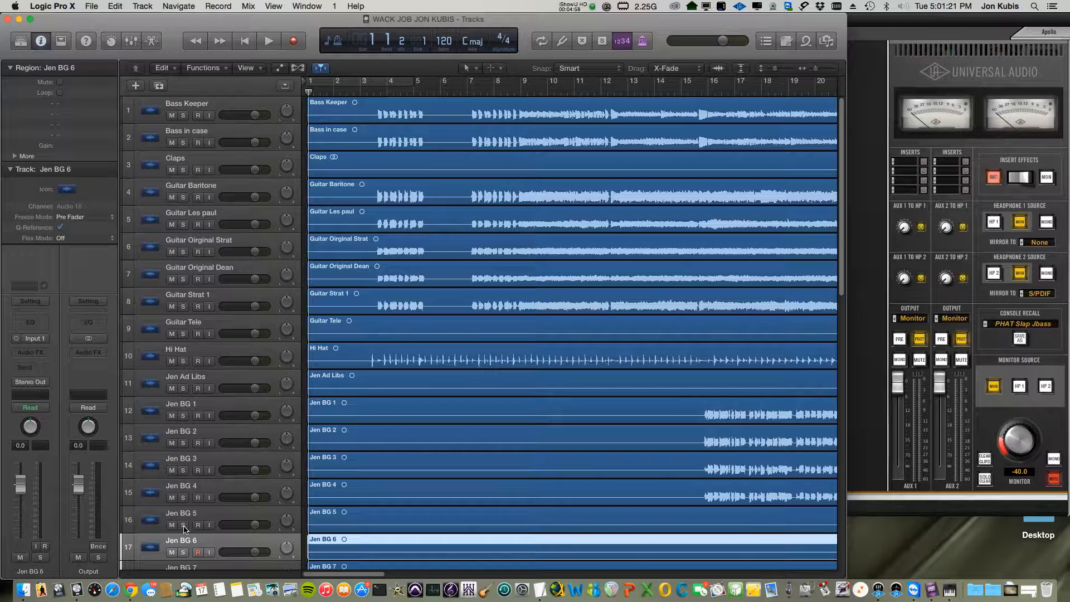
{"action": "scroll", "coordinate": [185, 528], "scroll_direction": "down", "scroll_amount": 5}
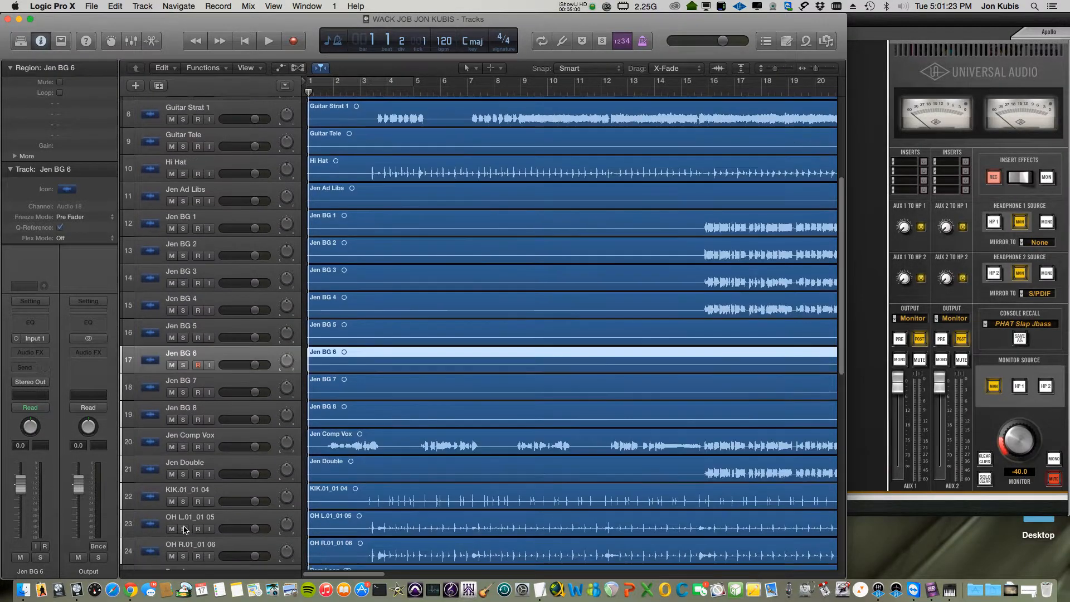
Step: Move the KIK track to the top of the track list and the SNARE track directly below it
{"action": "scroll", "coordinate": [185, 529], "scroll_direction": "down", "scroll_amount": 2}
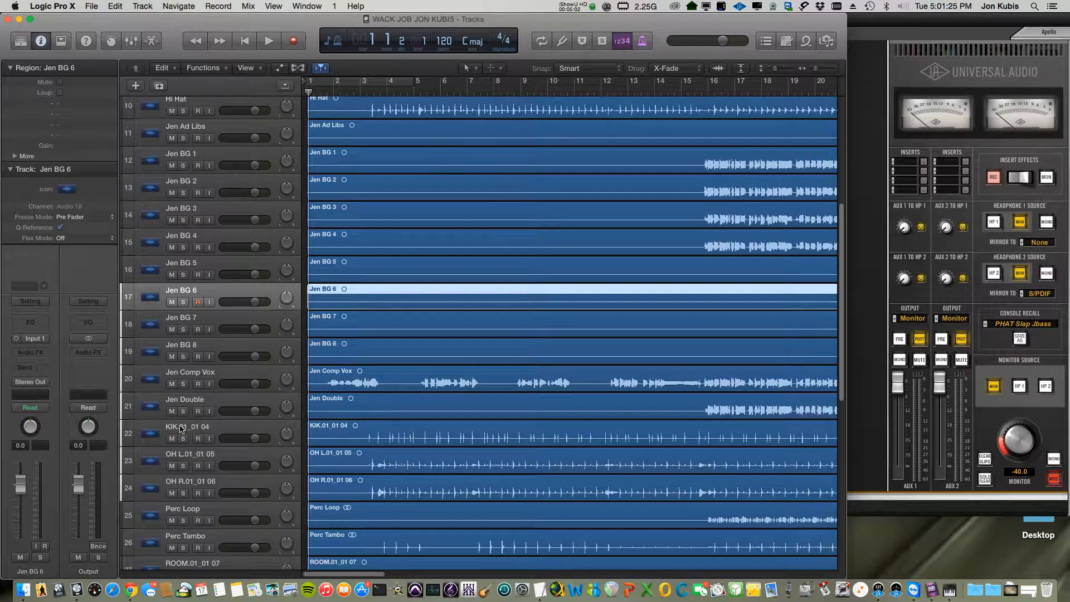
{"action": "left_click_drag", "start_coordinate": [181, 428], "coordinate": [202, 102]}
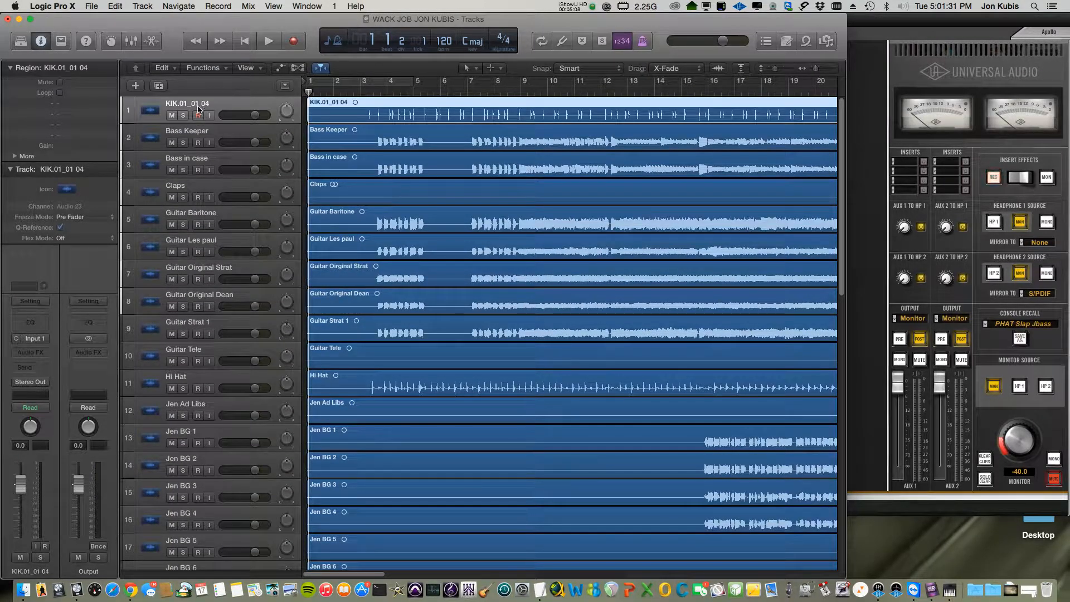
{"action": "scroll", "coordinate": [192, 399], "scroll_direction": "down", "scroll_amount": 15}
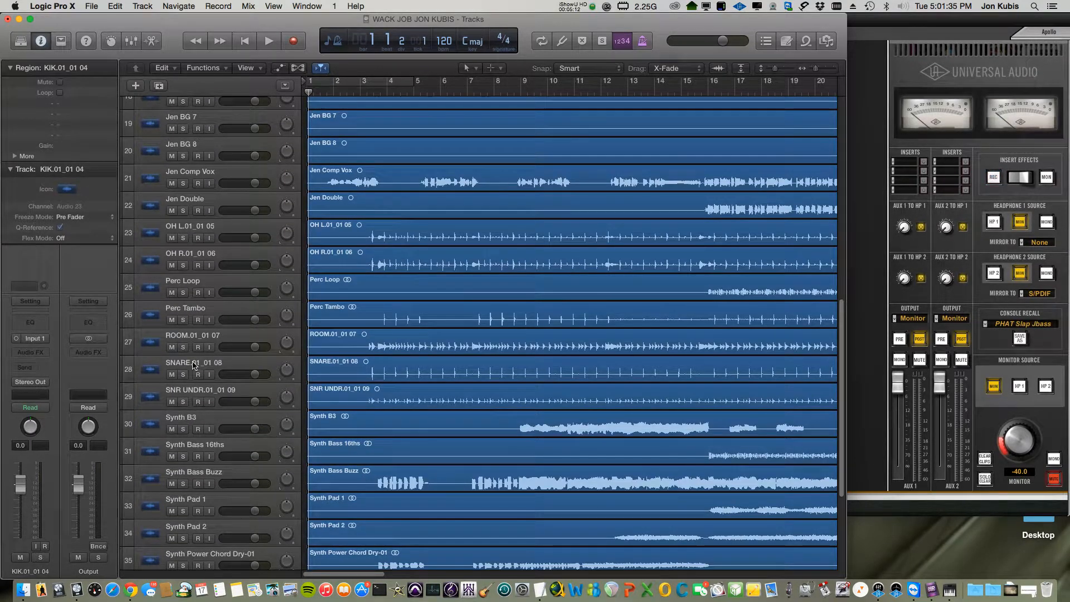
{"action": "left_click", "coordinate": [196, 365]}
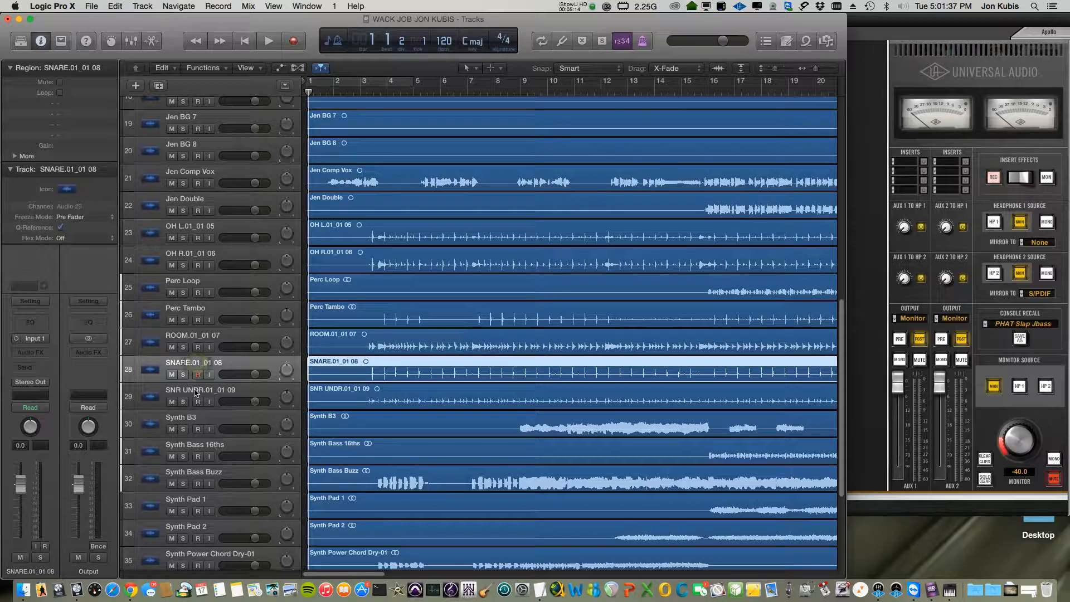
{"action": "left_click_drag", "start_coordinate": [192, 368], "coordinate": [213, 180]}
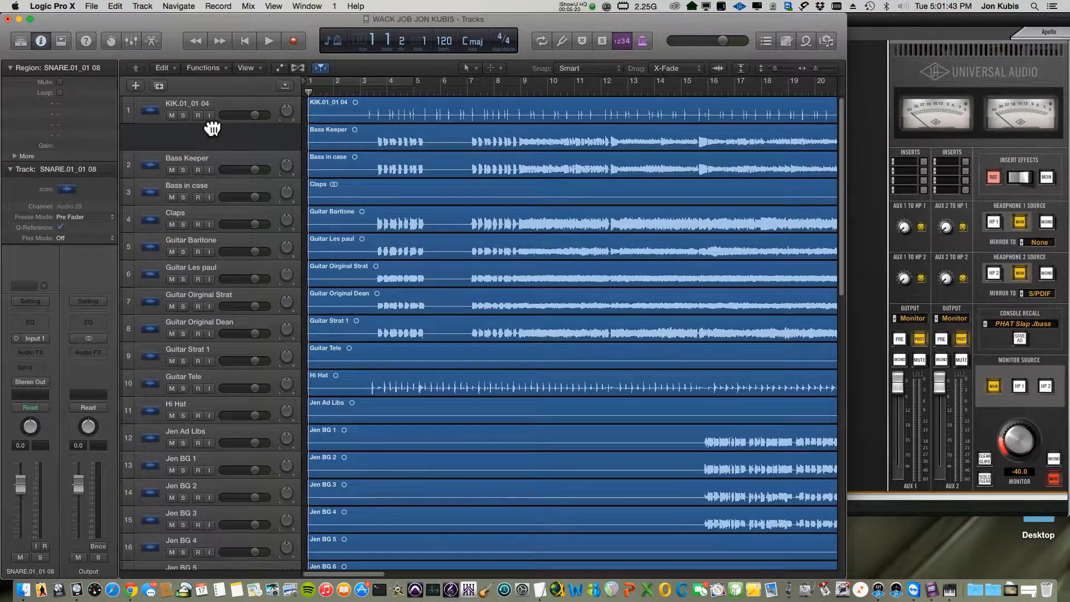
{"action": "left_click_drag", "start_coordinate": [212, 129], "coordinate": [213, 131]}
Step: Move the SNR UNDR track directly below SNARE and the Hi Hat track directly below SNR UNDR
{"action": "scroll", "coordinate": [186, 485], "scroll_direction": "down", "scroll_amount": 4}
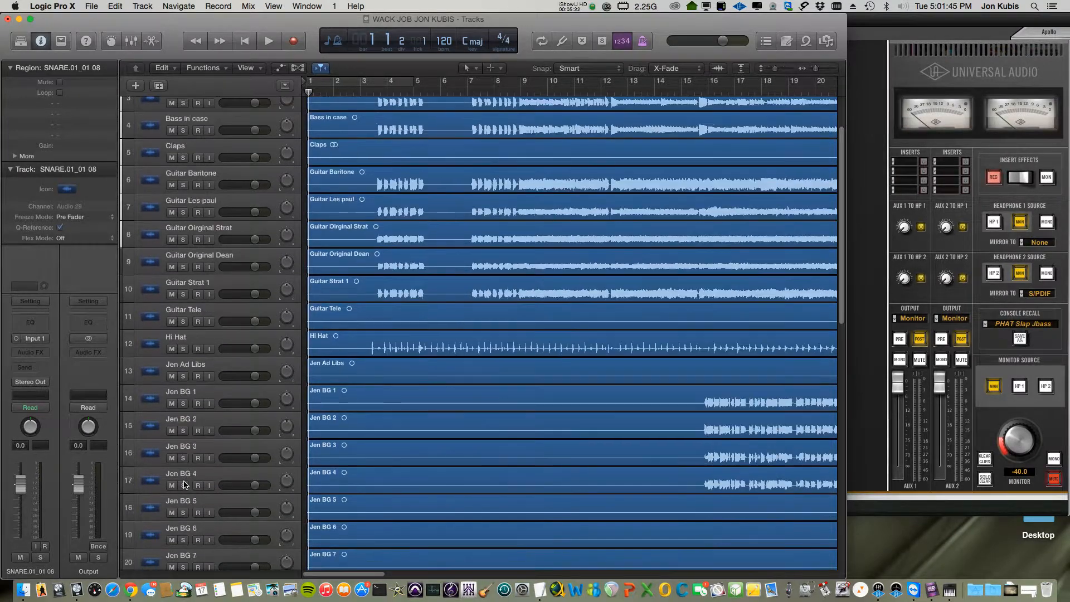
{"action": "scroll", "coordinate": [185, 484], "scroll_direction": "down", "scroll_amount": 12}
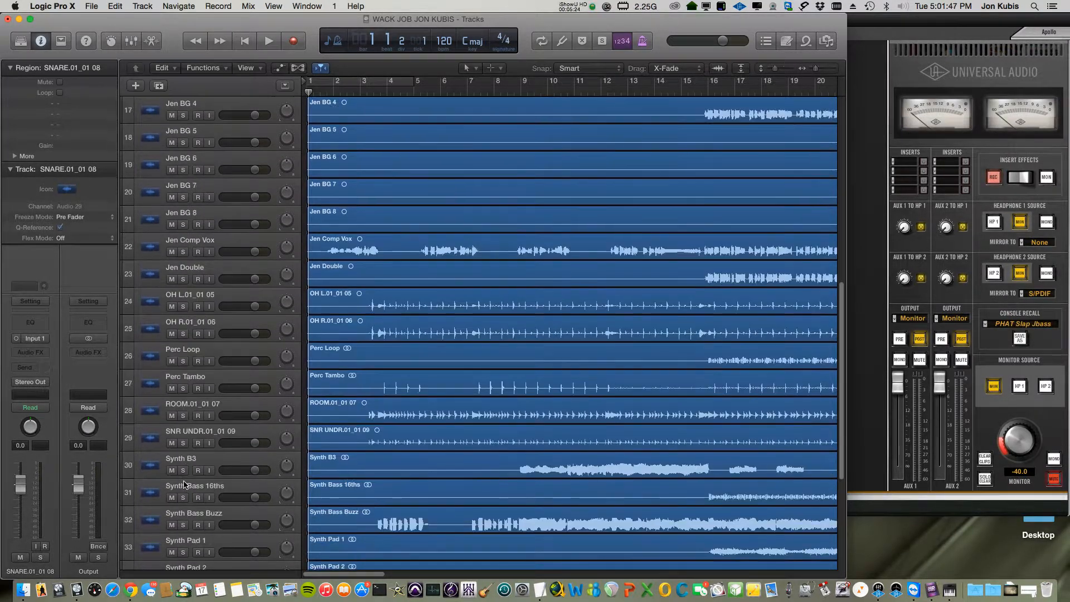
{"action": "left_click_drag", "start_coordinate": [192, 432], "coordinate": [194, 427]}
{"action": "left_click_drag", "start_coordinate": [231, 160], "coordinate": [191, 163]}
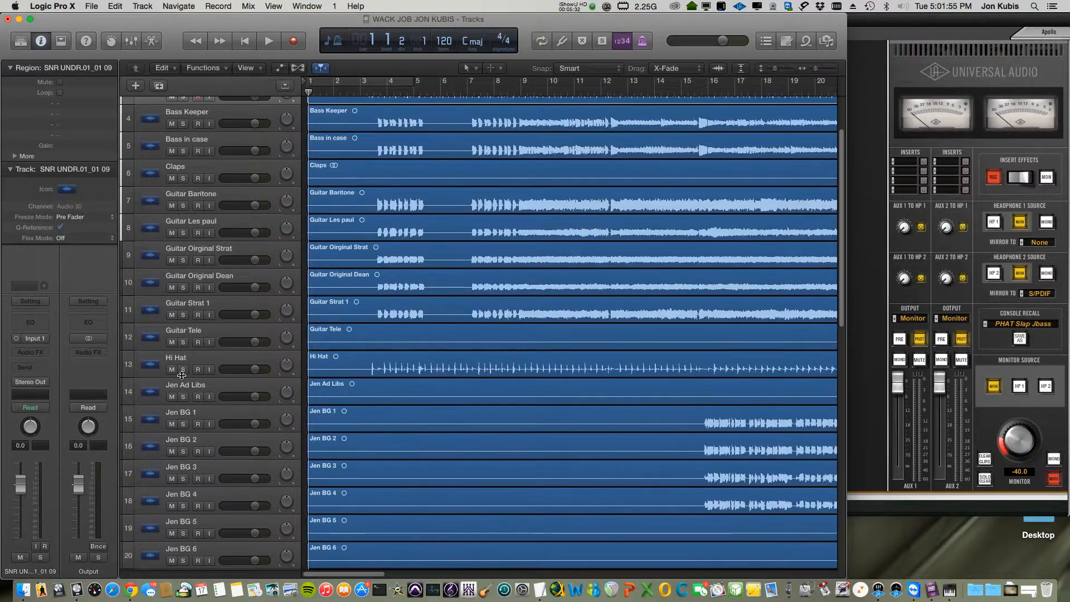
{"action": "left_click", "coordinate": [190, 361]}
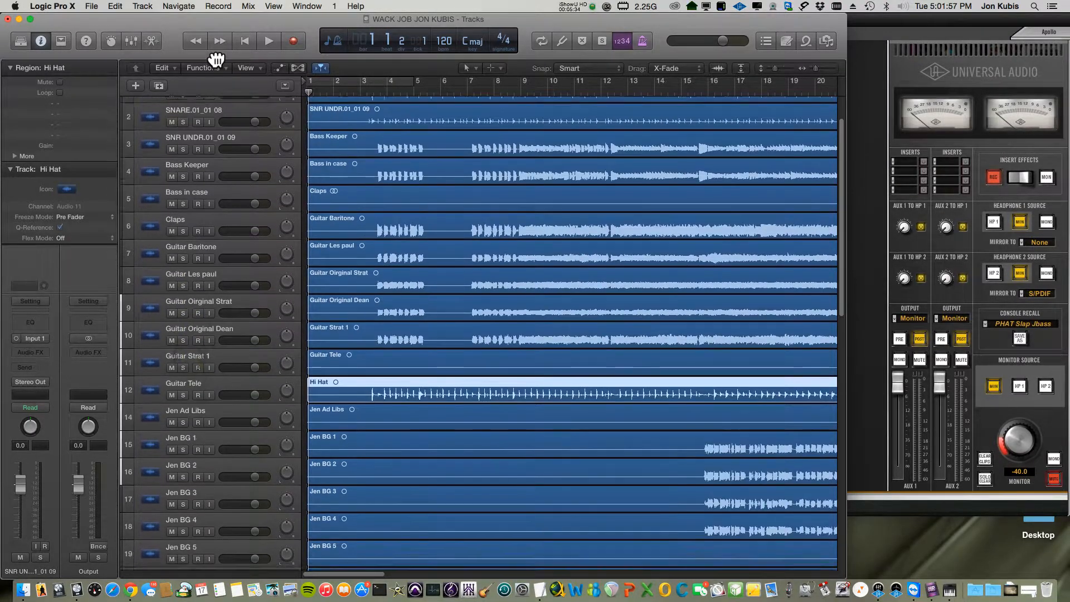
{"action": "left_click_drag", "start_coordinate": [216, 59], "coordinate": [213, 169]}
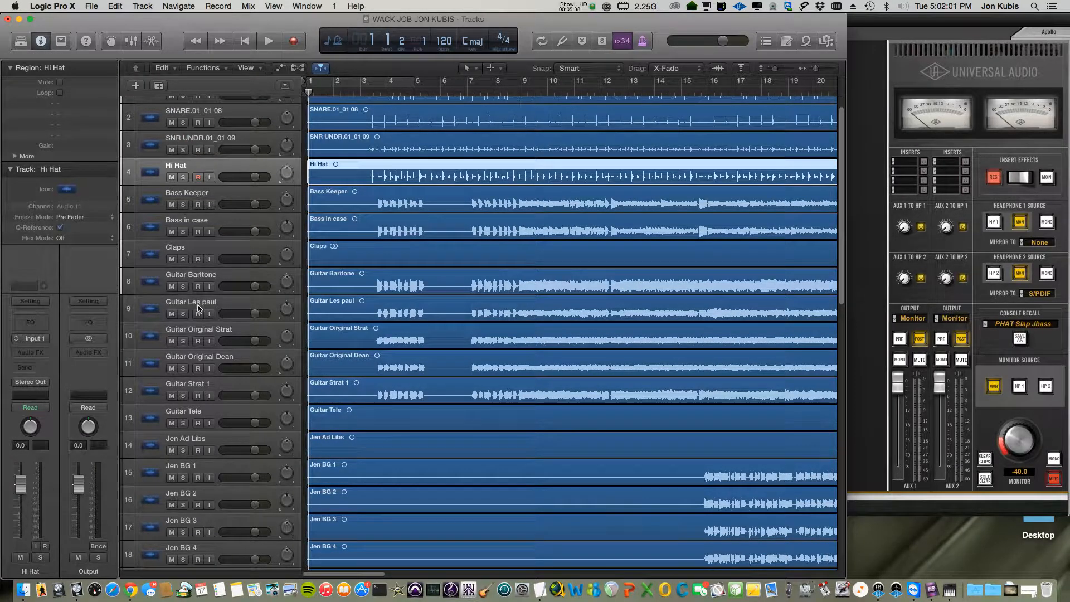
Step: Move the TM1, TM 2 and TM 3 tom tracks directly below the Hi Hat track, in that order
{"action": "scroll", "coordinate": [190, 388], "scroll_direction": "down", "scroll_amount": 6}
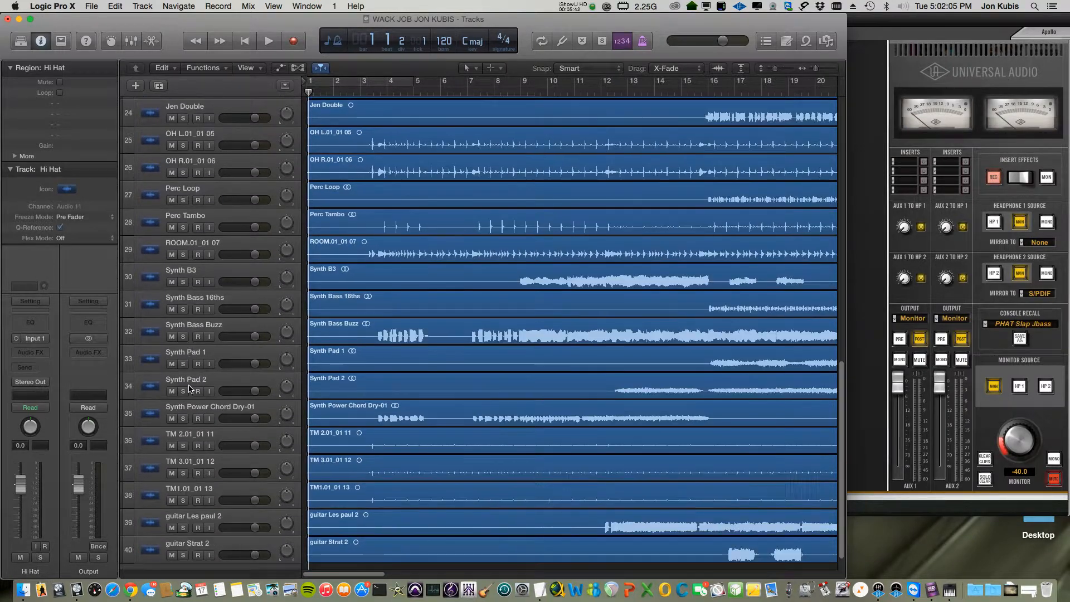
{"action": "left_click_drag", "start_coordinate": [186, 492], "coordinate": [222, 124]}
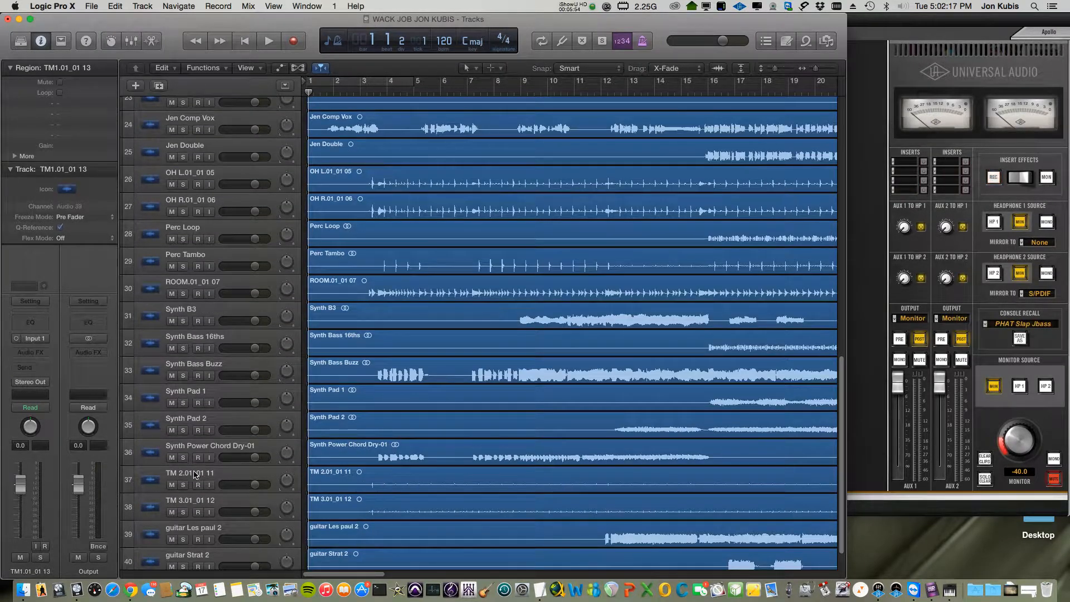
{"action": "left_click_drag", "start_coordinate": [195, 474], "coordinate": [194, 424]}
{"action": "left_click_drag", "start_coordinate": [203, 66], "coordinate": [199, 104]}
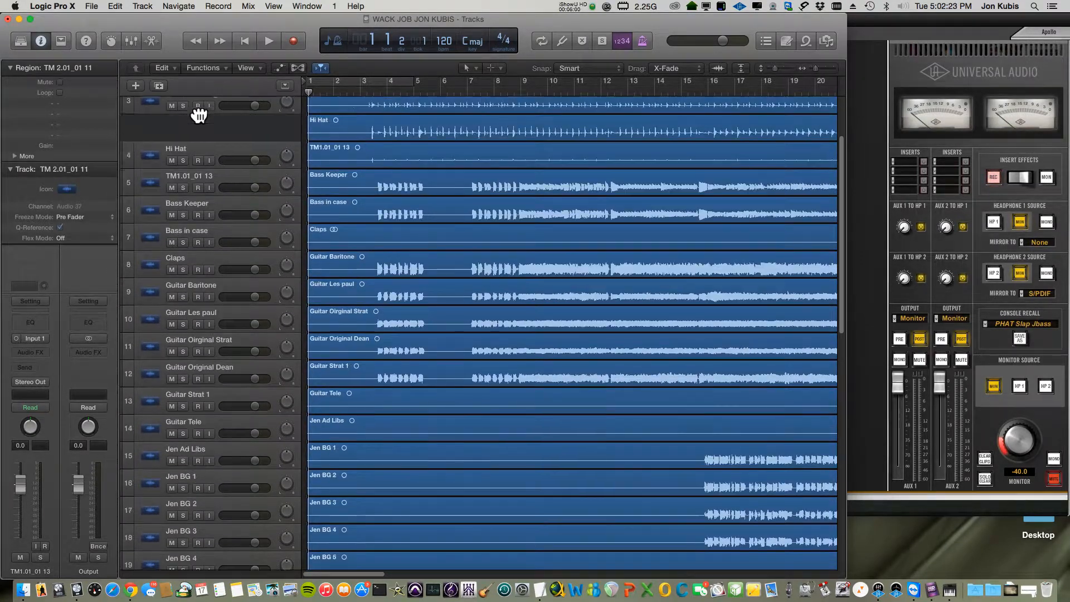
{"action": "left_click_drag", "start_coordinate": [215, 177], "coordinate": [216, 176]}
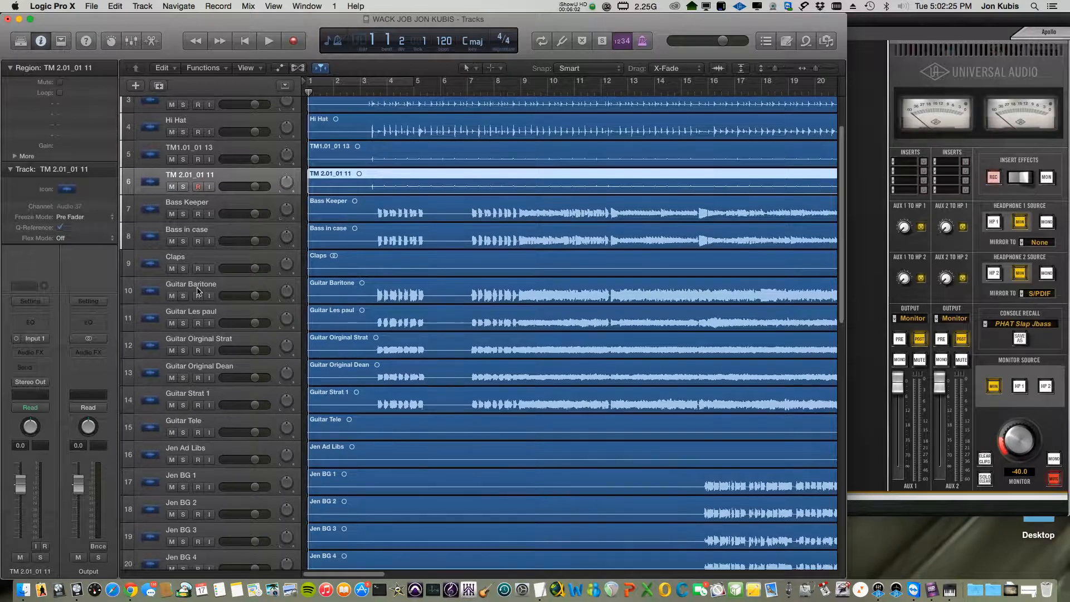
{"action": "scroll", "coordinate": [198, 289], "scroll_direction": "down", "scroll_amount": 5}
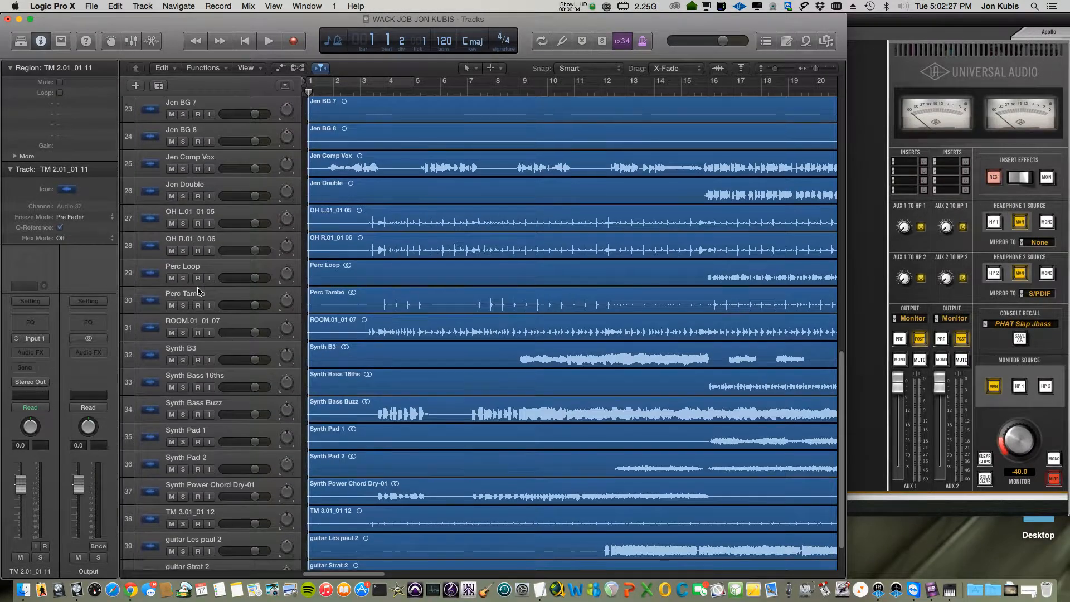
{"action": "left_click", "coordinate": [196, 475]}
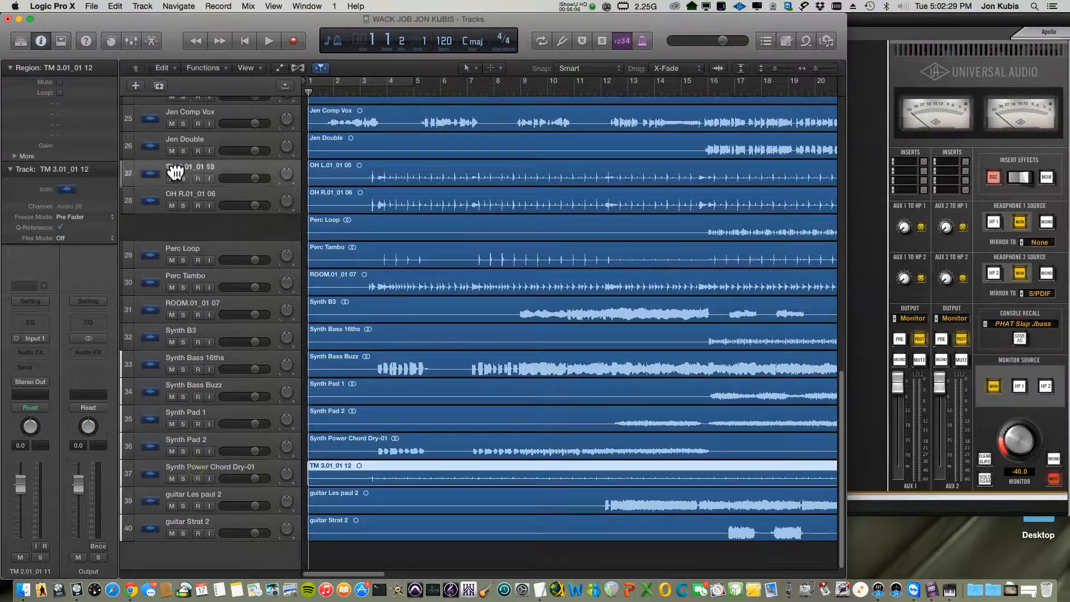
{"action": "left_click_drag", "start_coordinate": [180, 71], "coordinate": [185, 53]}
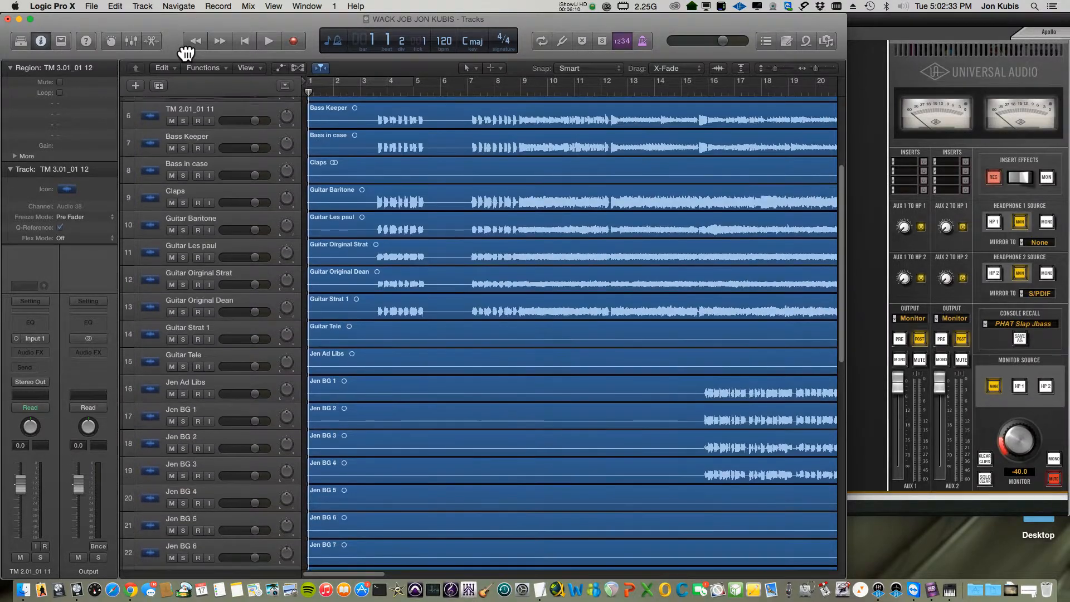
{"action": "left_click_drag", "start_coordinate": [185, 53], "coordinate": [191, 110]}
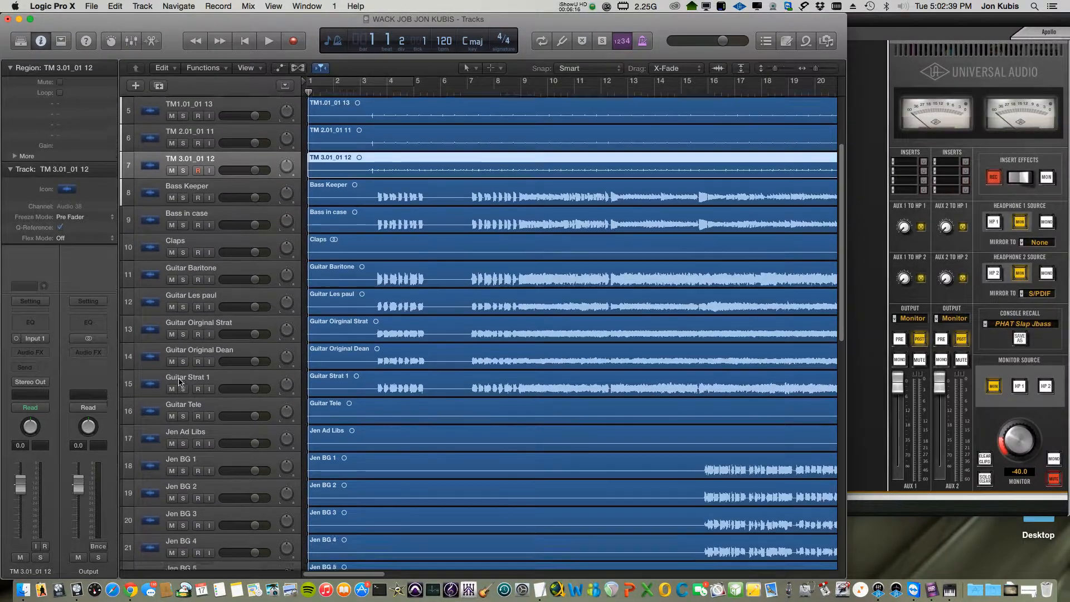
Step: Move the OH L and OH R overhead tracks directly below TM 3, with OH L above OH R
{"action": "scroll", "coordinate": [179, 382], "scroll_direction": "down", "scroll_amount": 3}
{"action": "scroll", "coordinate": [179, 382], "scroll_direction": "down", "scroll_amount": 5}
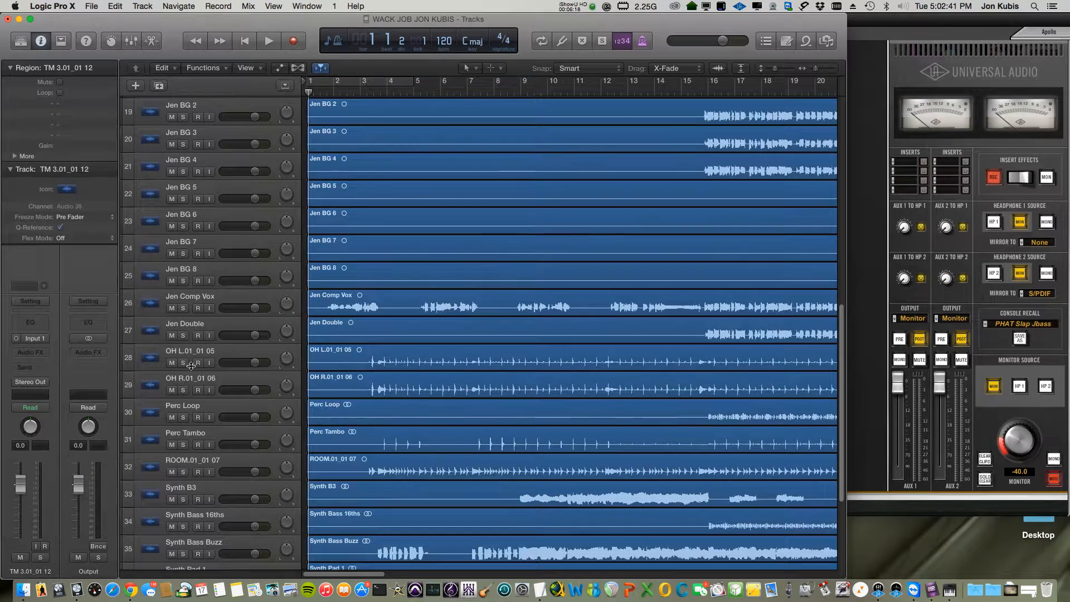
{"action": "left_click_drag", "start_coordinate": [192, 356], "coordinate": [192, 346]}
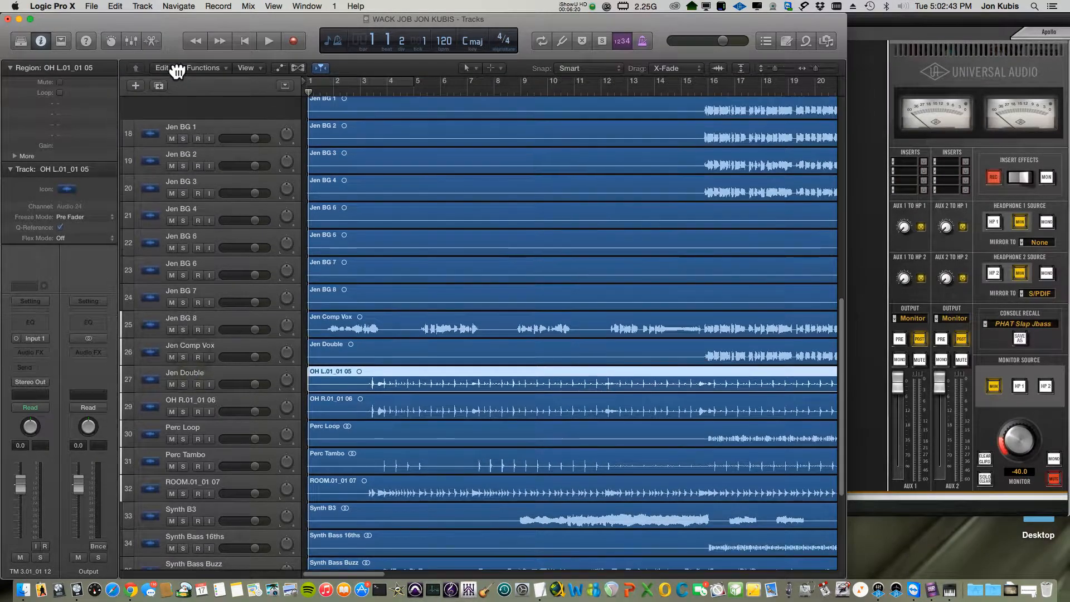
{"action": "left_click_drag", "start_coordinate": [178, 61], "coordinate": [203, 198]}
{"action": "left_click_drag", "start_coordinate": [212, 262], "coordinate": [212, 253]}
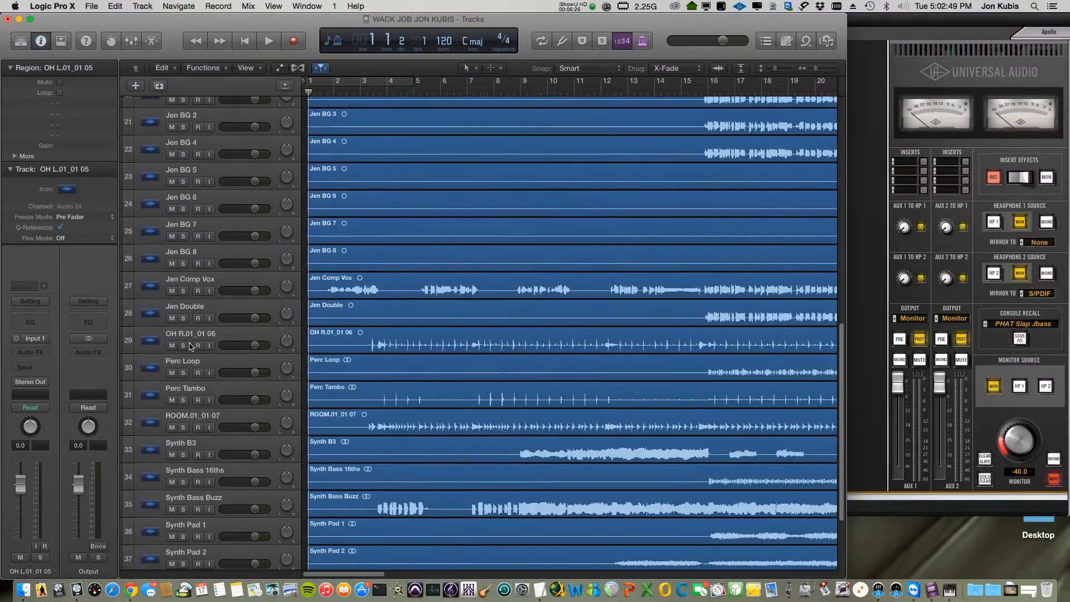
{"action": "scroll", "coordinate": [190, 344], "scroll_direction": "down", "scroll_amount": 1}
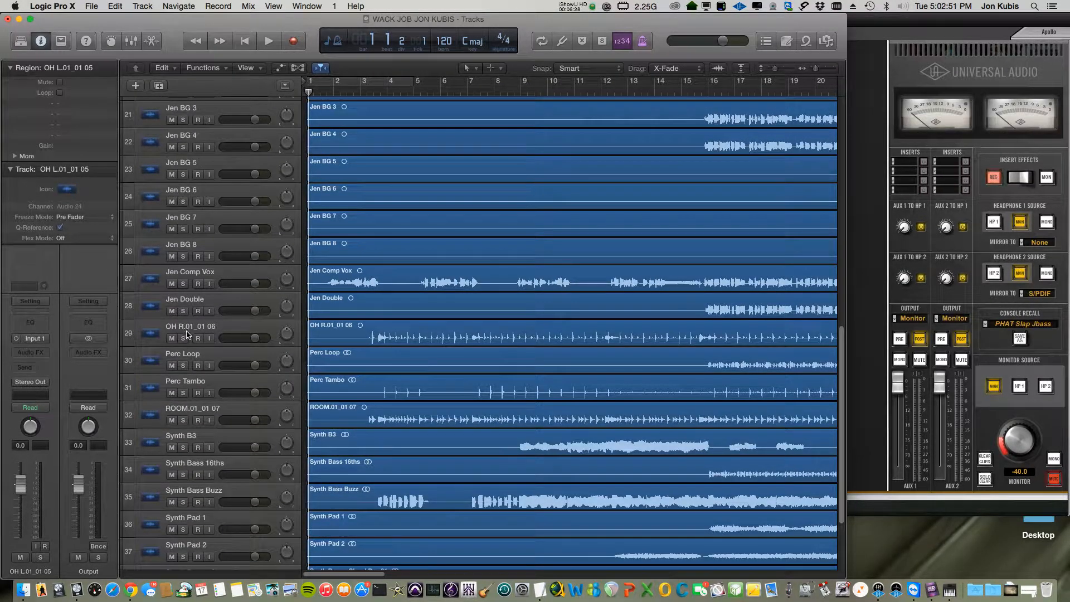
{"action": "left_click_drag", "start_coordinate": [186, 334], "coordinate": [187, 327]}
{"action": "left_click_drag", "start_coordinate": [191, 67], "coordinate": [196, 146]}
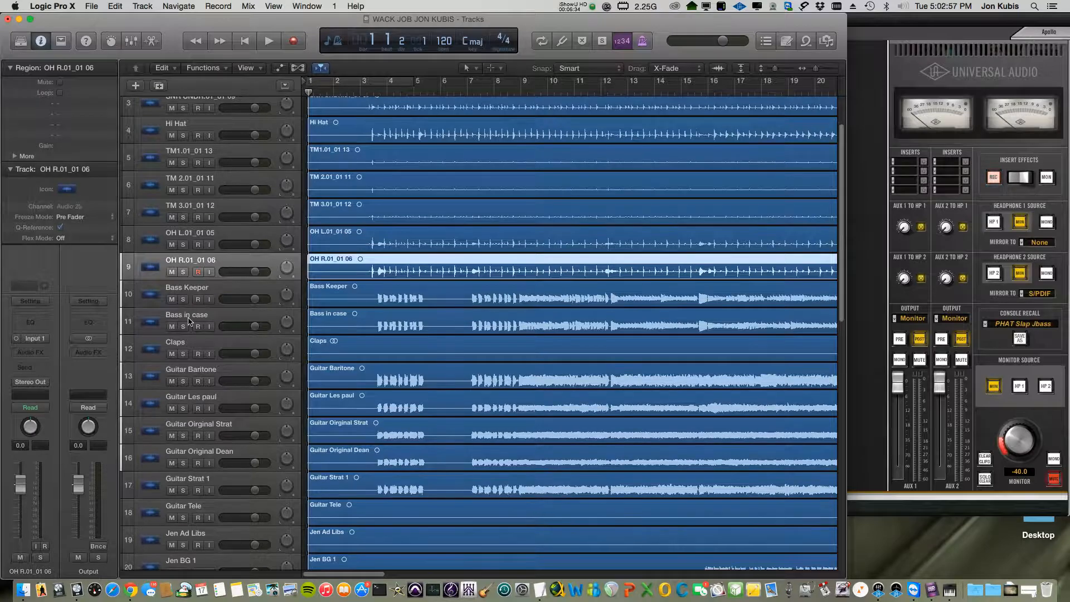
Step: Move the ROOM track between OH R and Bass Keeper to complete the drum group
{"action": "scroll", "coordinate": [195, 295], "scroll_direction": "down", "scroll_amount": 5}
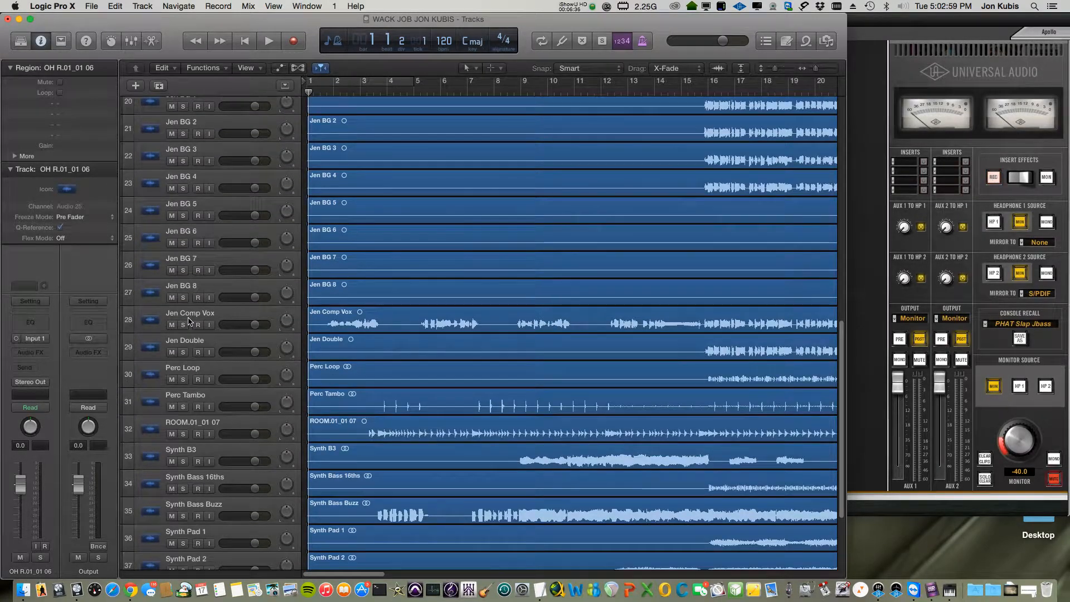
{"action": "left_click_drag", "start_coordinate": [194, 427], "coordinate": [188, 127]}
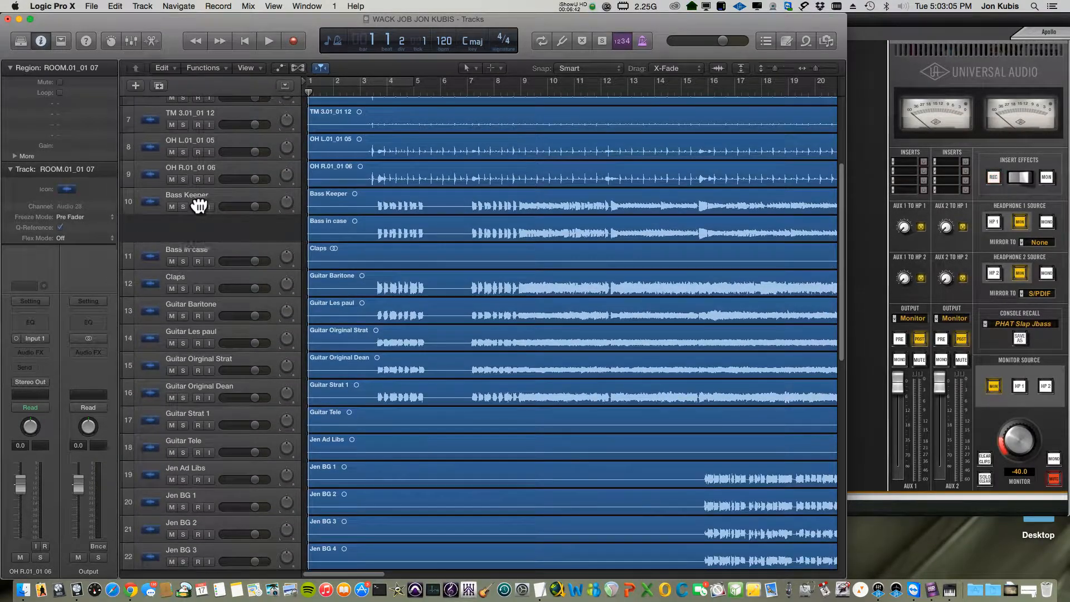
{"action": "left_click_drag", "start_coordinate": [198, 206], "coordinate": [195, 238]}
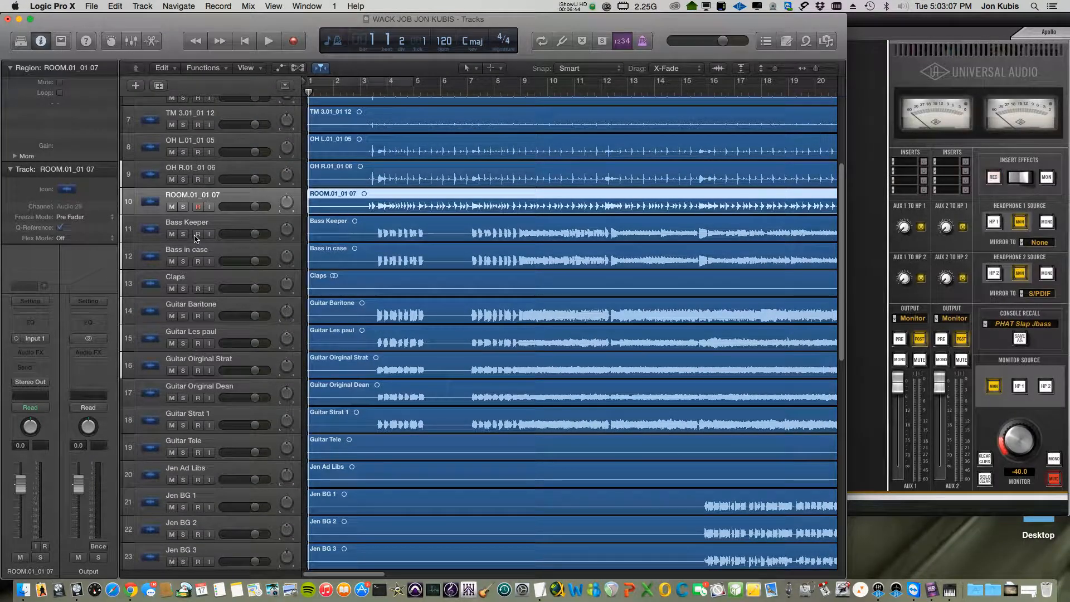
Step: Move the Claps track below the guitar tracks, directly under Guitar Tele
{"action": "scroll", "coordinate": [173, 212], "scroll_direction": "up", "scroll_amount": 5}
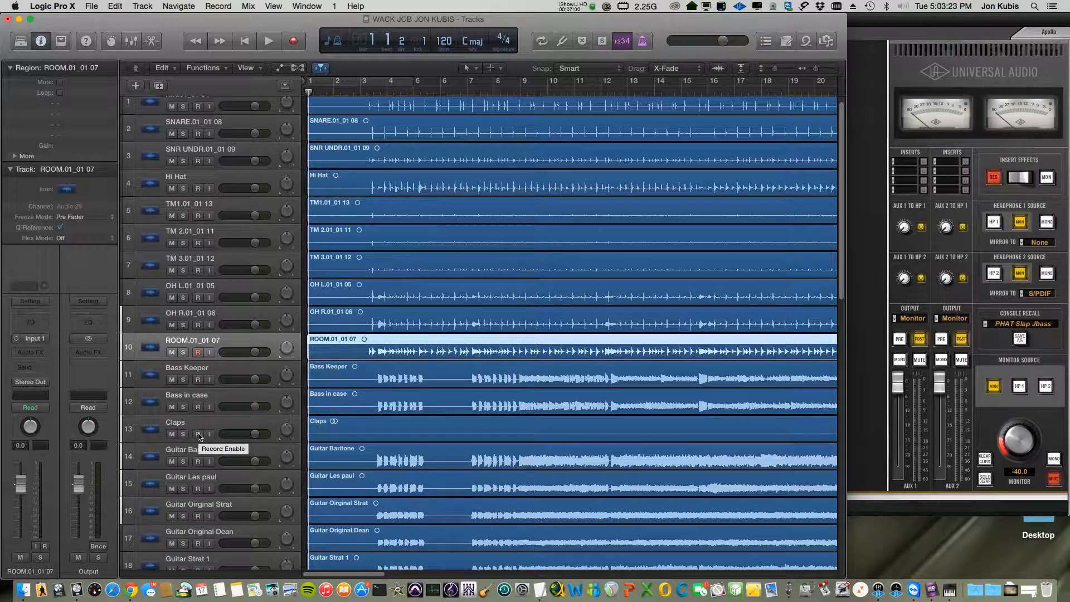
{"action": "scroll", "coordinate": [199, 436], "scroll_direction": "down", "scroll_amount": 3}
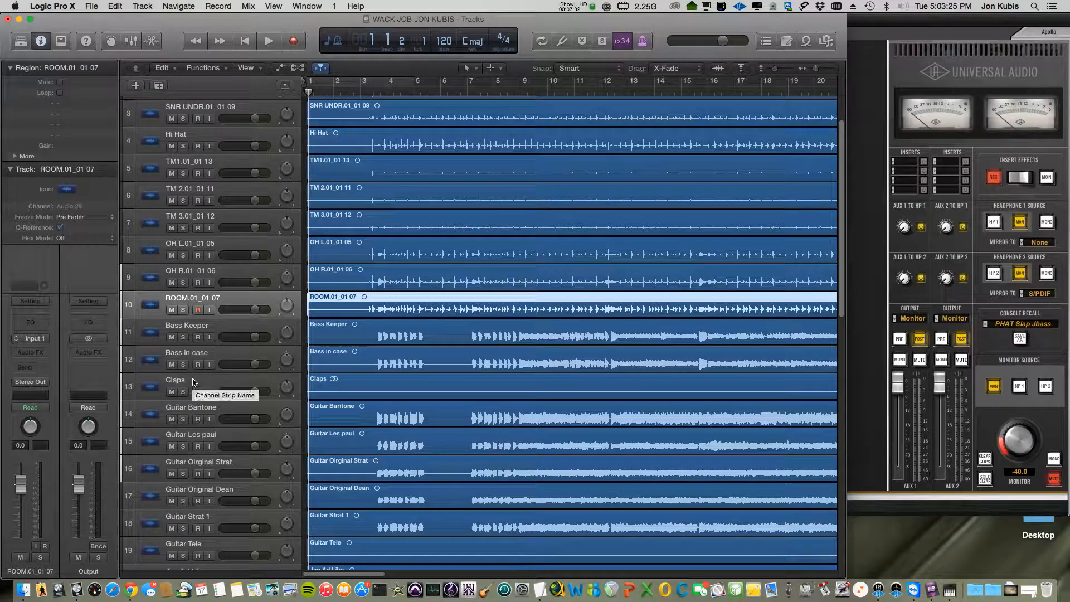
{"action": "mouse_move", "coordinate": [188, 381]}
{"action": "left_mouse_down"}
{"action": "mouse_move", "coordinate": [188, 591]}
{"action": "mouse_move", "coordinate": [196, 384]}
{"action": "left_mouse_up"}
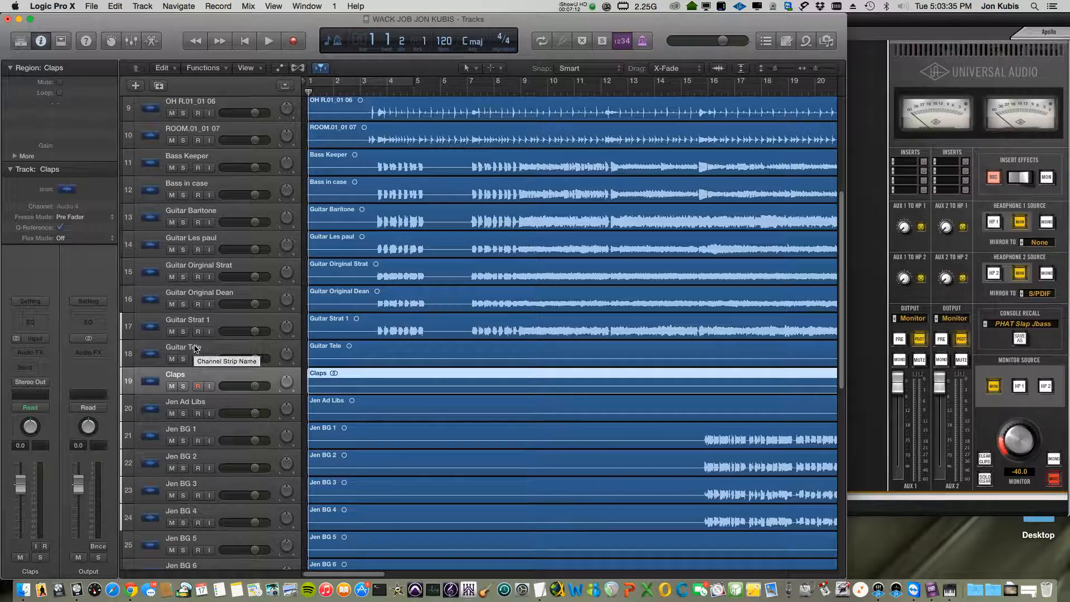
Step: Move guitar Les paul 2 and guitar Strat 2 up between Guitar Strat 1 and Guitar Tele, in that order
{"action": "scroll", "coordinate": [194, 348], "scroll_direction": "down", "scroll_amount": 10}
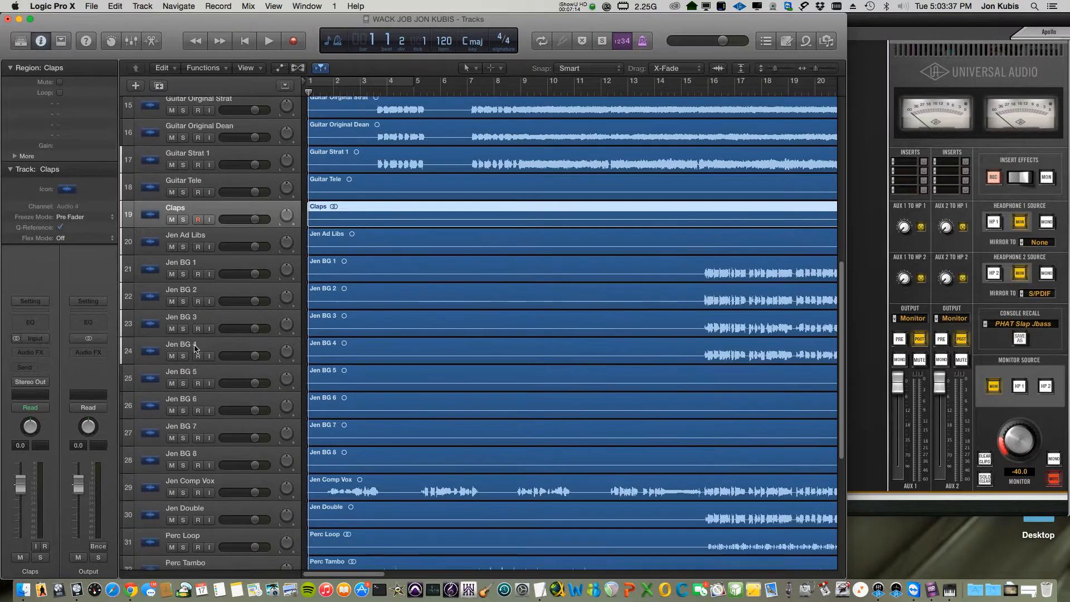
{"action": "scroll", "coordinate": [194, 346], "scroll_direction": "down", "scroll_amount": 5}
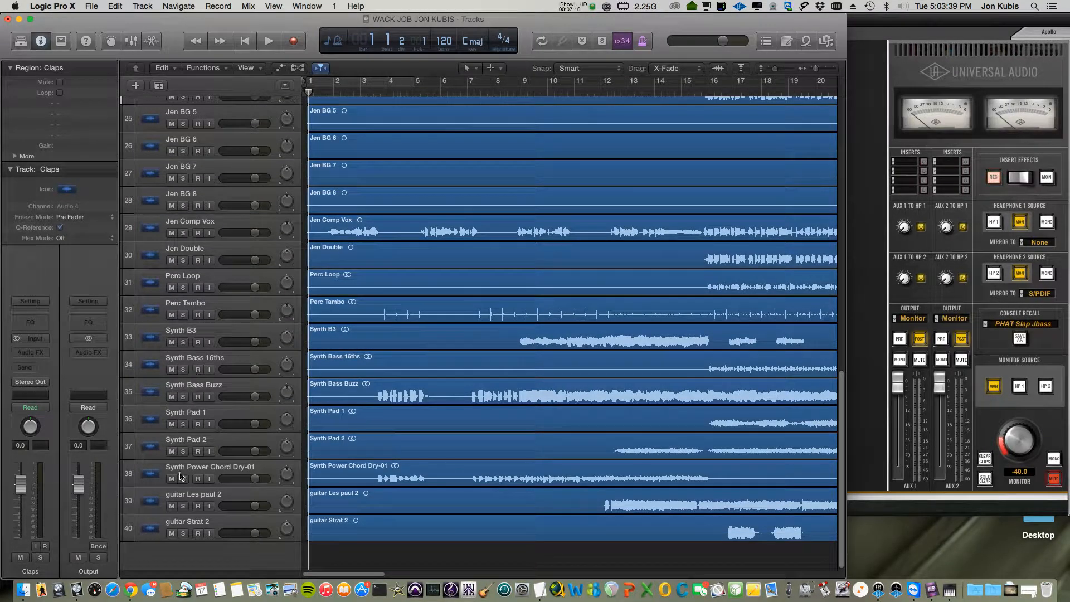
{"action": "left_click_drag", "start_coordinate": [188, 493], "coordinate": [208, 173]}
{"action": "scroll", "coordinate": [186, 335], "scroll_direction": "down", "scroll_amount": 10}
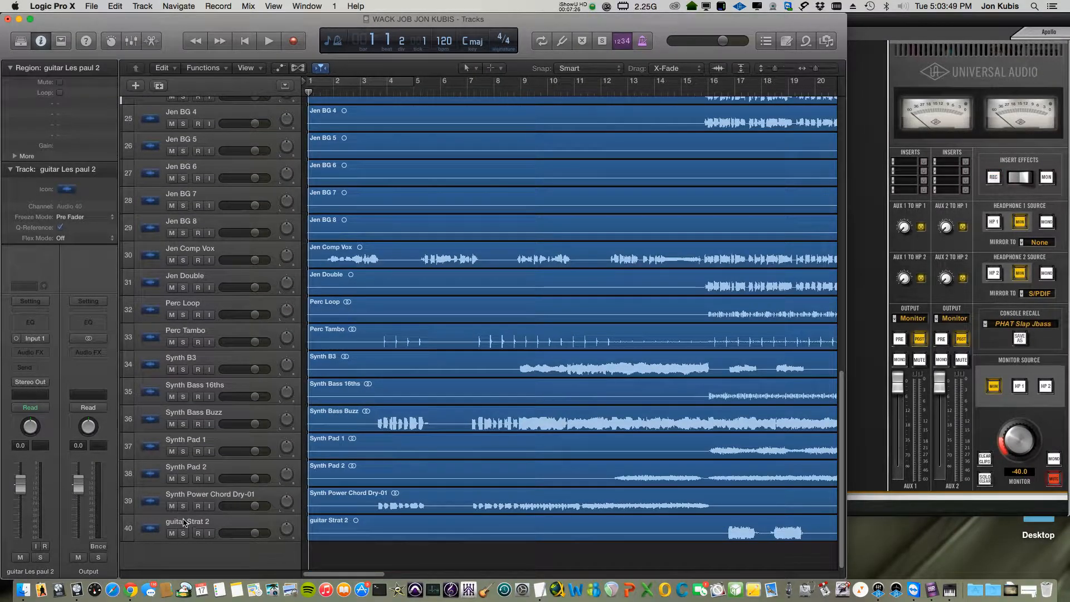
{"action": "left_click_drag", "start_coordinate": [184, 523], "coordinate": [221, 196]}
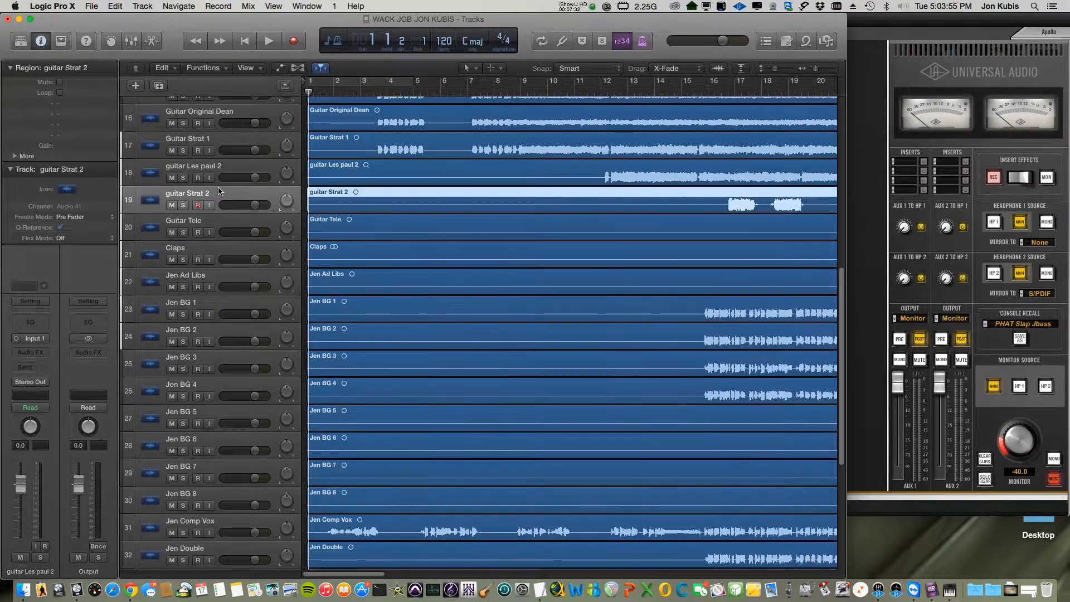
{"action": "scroll", "coordinate": [196, 171], "scroll_direction": "up", "scroll_amount": 1}
{"action": "scroll", "coordinate": [196, 171], "scroll_direction": "up", "scroll_amount": 3}
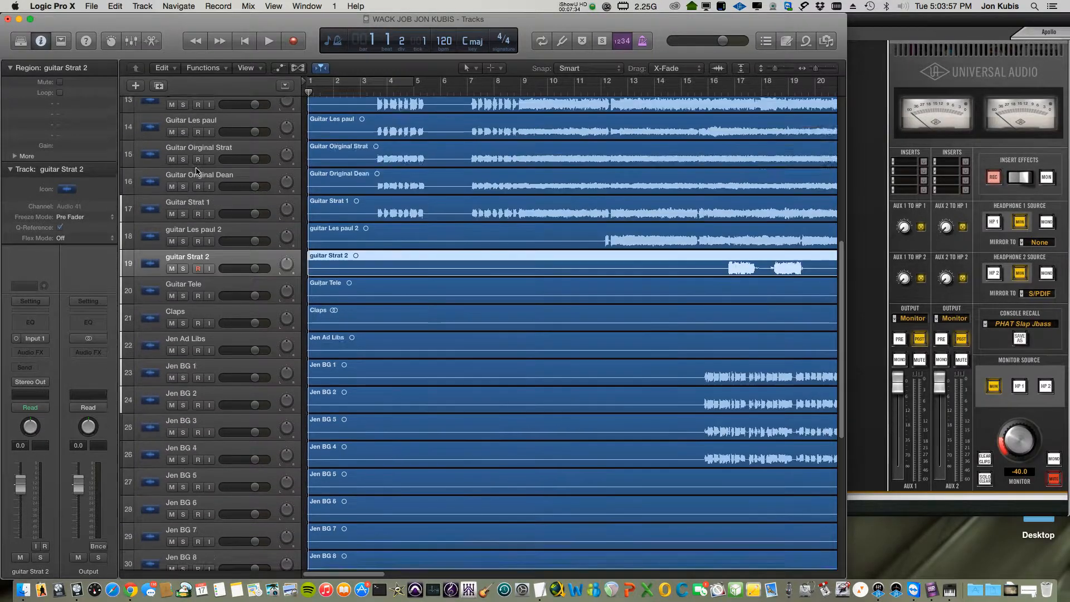
{"action": "scroll", "coordinate": [196, 171], "scroll_direction": "down", "scroll_amount": 5}
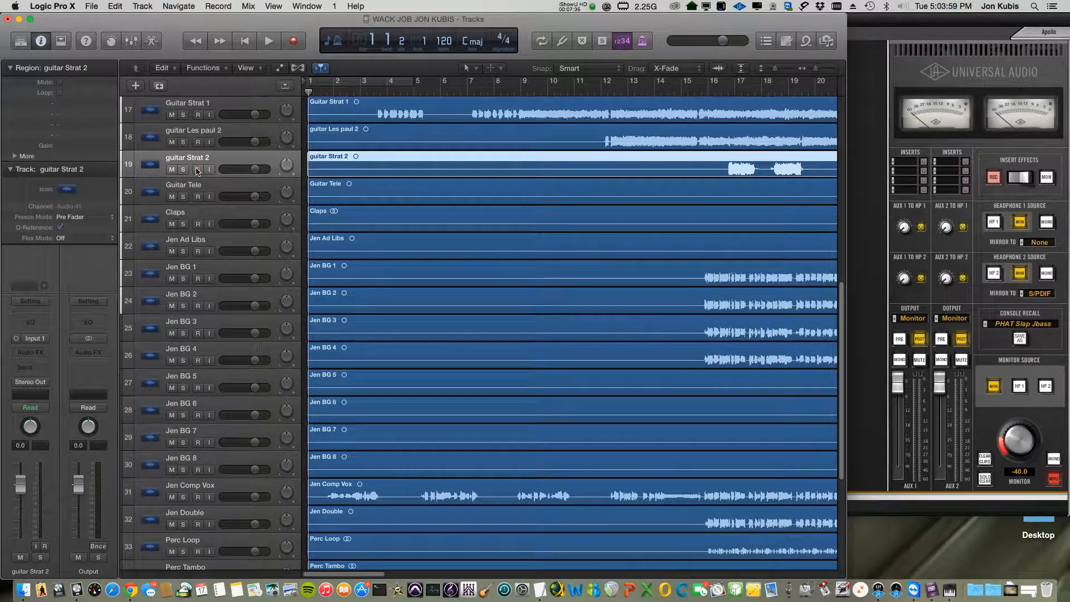
Step: Look over the synth tracks at the end of the list and move Synth B3 between Guitar Tele and Claps
{"action": "scroll", "coordinate": [196, 172], "scroll_direction": "down", "scroll_amount": 2}
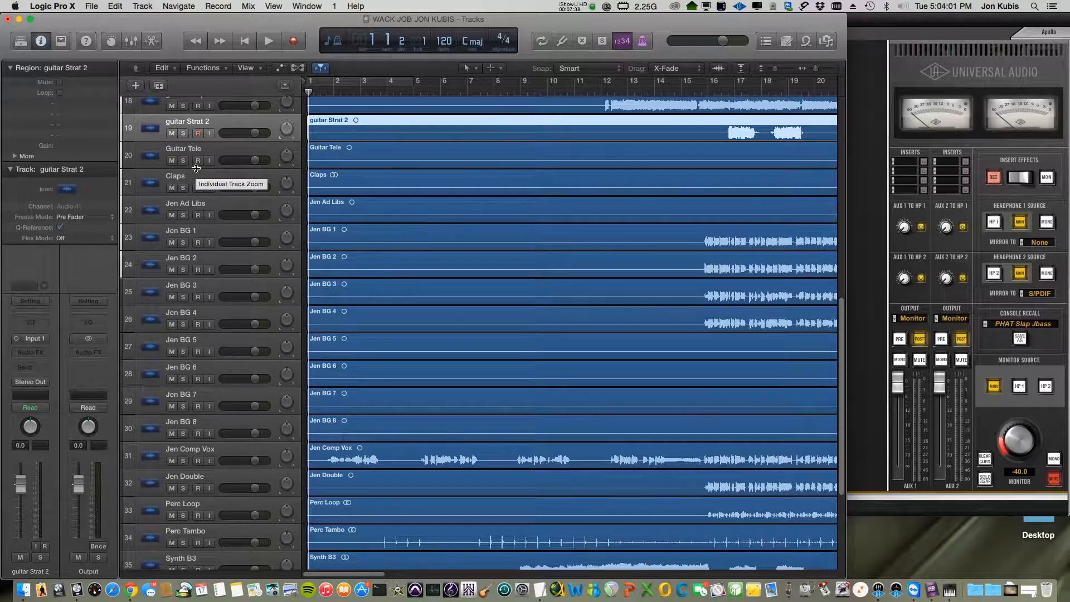
{"action": "scroll", "coordinate": [196, 171], "scroll_direction": "down", "scroll_amount": 2}
{"action": "scroll", "coordinate": [196, 171], "scroll_direction": "down", "scroll_amount": 5}
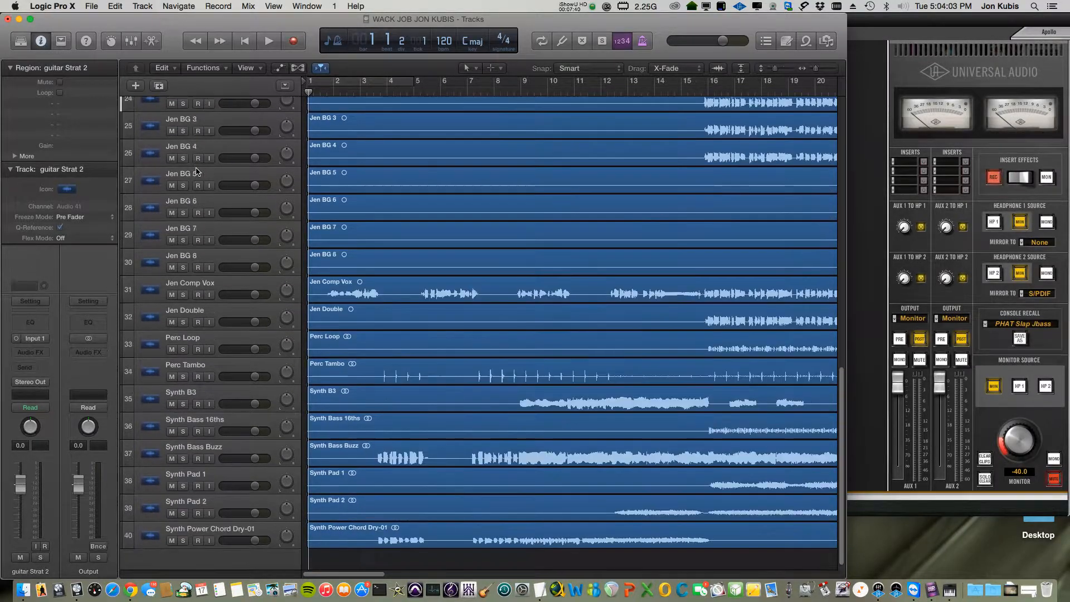
{"action": "left_click", "coordinate": [186, 390]}
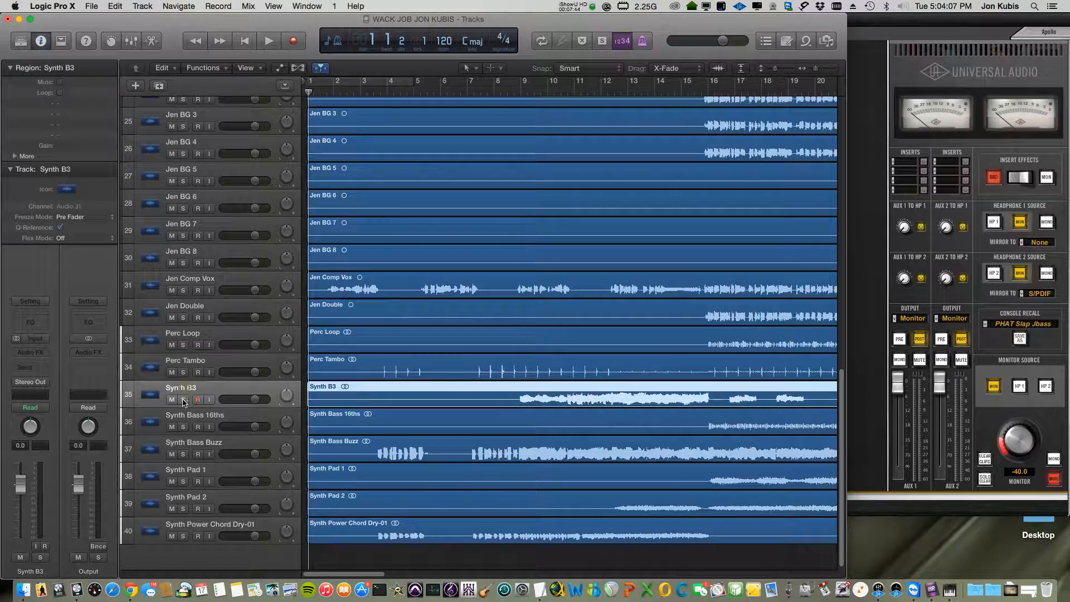
{"action": "left_click", "coordinate": [190, 415]}
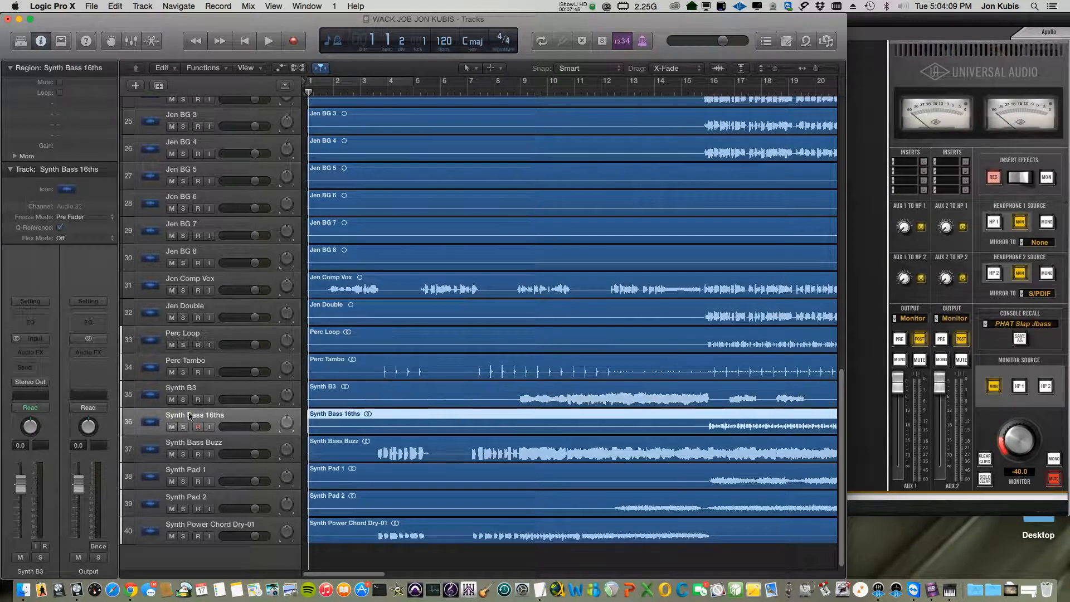
{"action": "left_click", "coordinate": [187, 444]}
{"action": "left_click", "coordinate": [189, 471]}
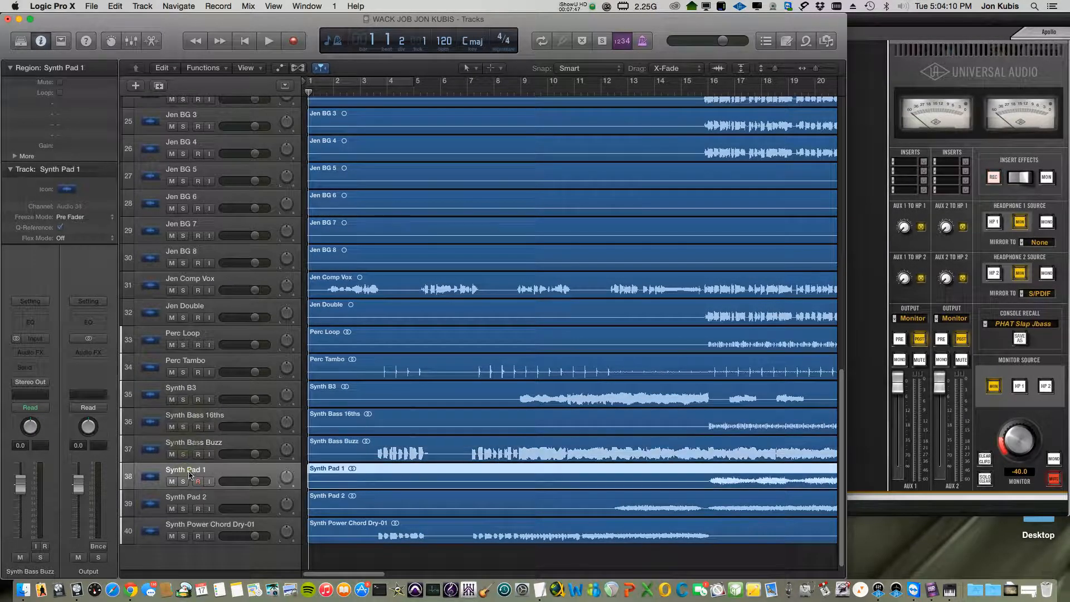
{"action": "left_click", "coordinate": [202, 500]}
{"action": "left_click", "coordinate": [210, 528]}
{"action": "left_click_drag", "start_coordinate": [192, 392], "coordinate": [209, 336]}
Step: Move the Synth Bass 16ths and Synth Bass Buzz tracks directly below Synth B3, in that order
{"action": "scroll", "coordinate": [190, 423], "scroll_direction": "down", "scroll_amount": 10}
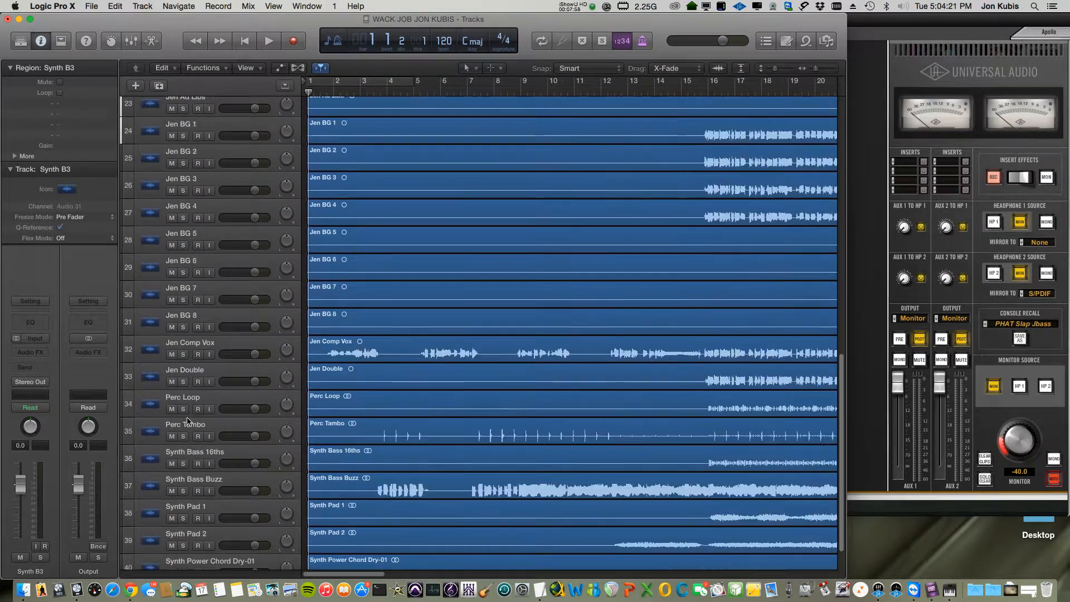
{"action": "left_click_drag", "start_coordinate": [196, 454], "coordinate": [200, 150]}
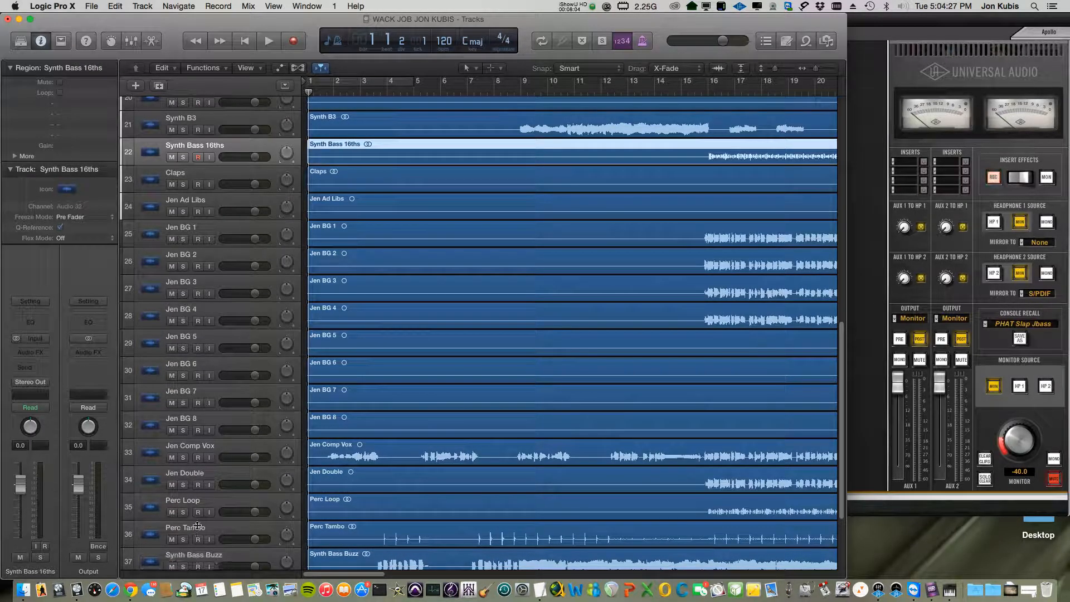
{"action": "left_click_drag", "start_coordinate": [207, 554], "coordinate": [199, 162]}
Step: Move Synth Pad 1, Synth Pad 2 and Synth Power Chord Dry-01 between Synth Bass Buzz and Claps, in that order
{"action": "scroll", "coordinate": [173, 551], "scroll_direction": "down", "scroll_amount": 2}
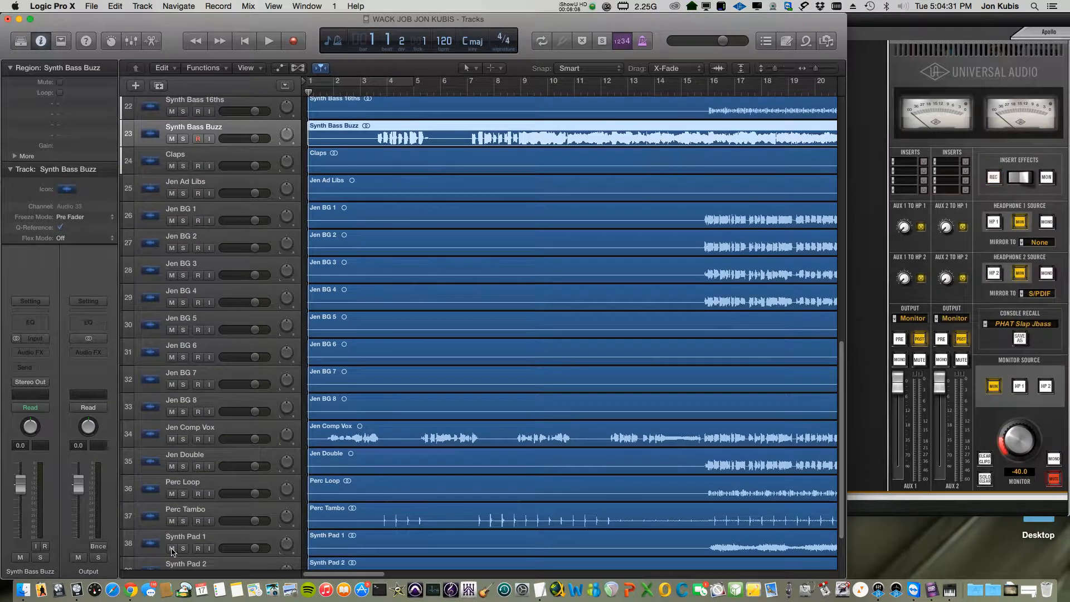
{"action": "left_click_drag", "start_coordinate": [181, 542], "coordinate": [177, 160]}
{"action": "left_click_drag", "start_coordinate": [196, 565], "coordinate": [194, 164]}
{"action": "scroll", "coordinate": [187, 326], "scroll_direction": "down", "scroll_amount": 2}
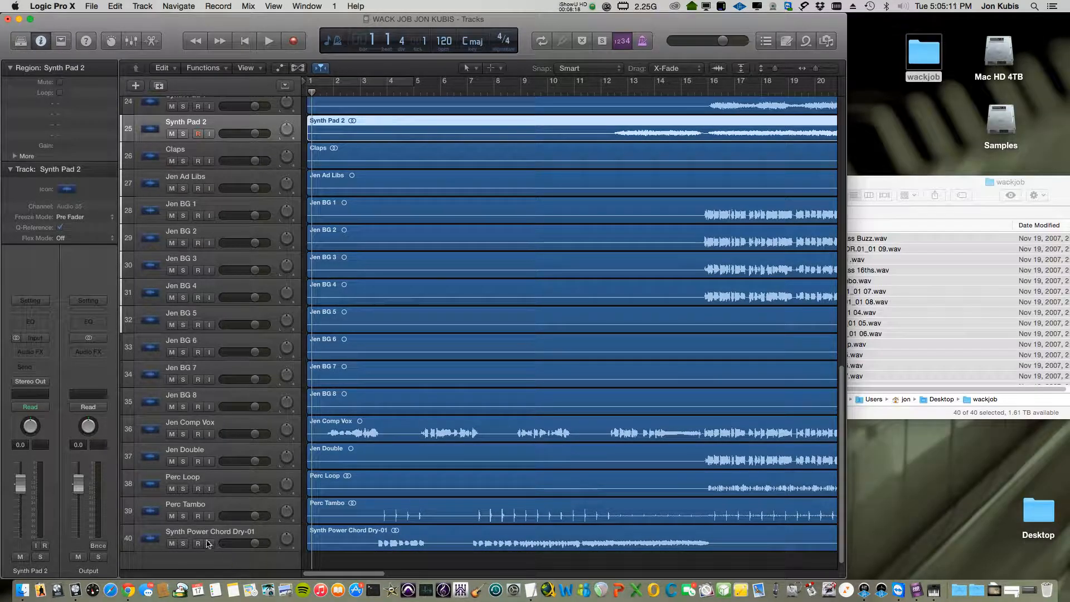
{"action": "left_click_drag", "start_coordinate": [206, 543], "coordinate": [234, 151]}
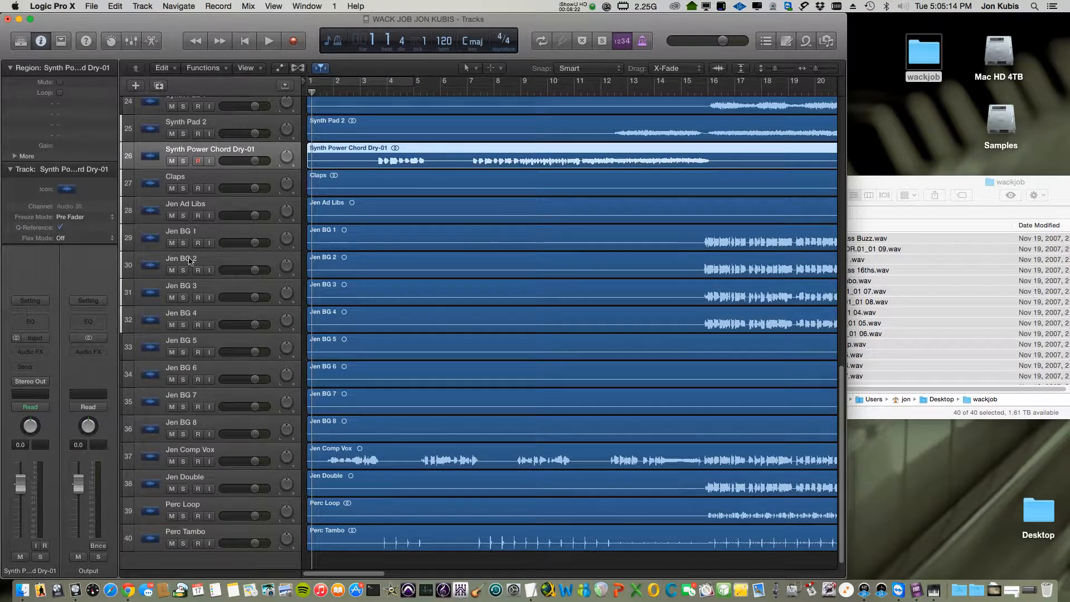
Step: Move Perc Loop and Perc Tambo directly above Claps, and the Ad Libs vocal track to the end of the track list
{"action": "left_click_drag", "start_coordinate": [207, 507], "coordinate": [215, 179]}
{"action": "left_click_drag", "start_coordinate": [193, 540], "coordinate": [214, 211]}
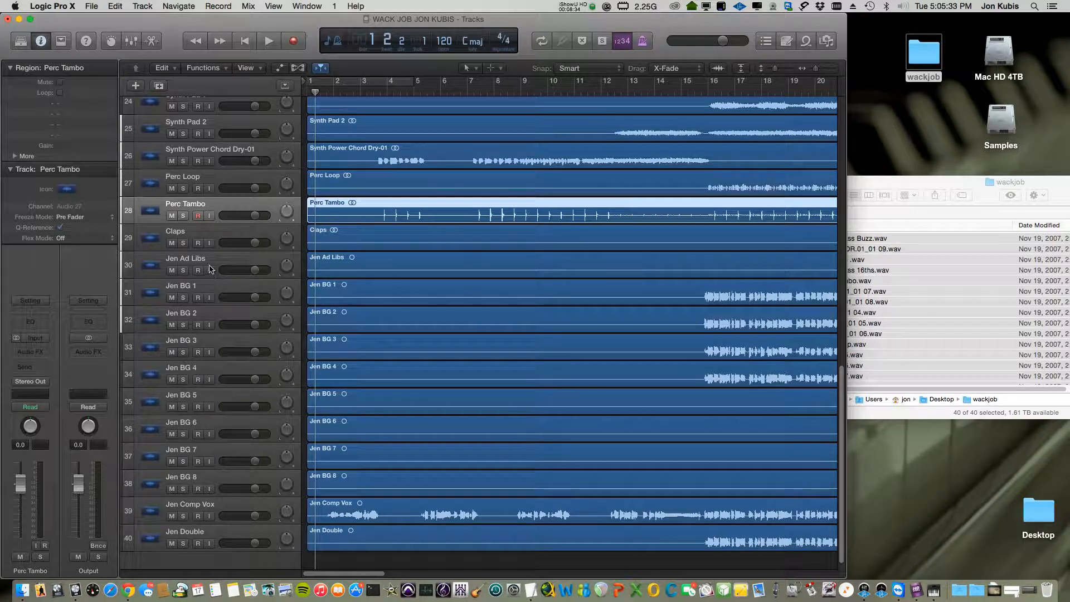
{"action": "left_click", "coordinate": [204, 262]}
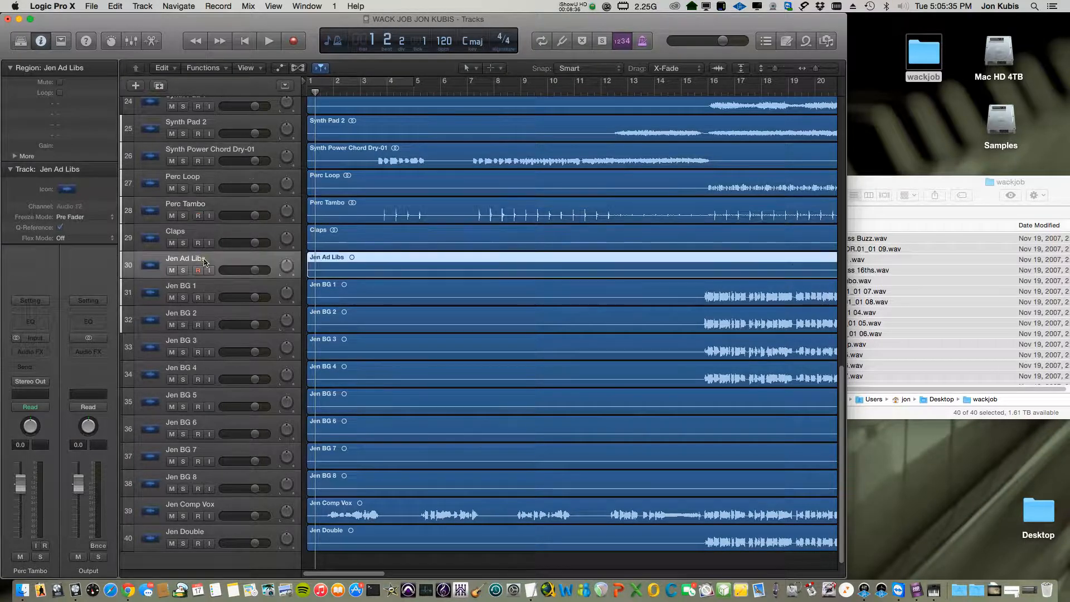
{"action": "left_click_drag", "start_coordinate": [205, 262], "coordinate": [232, 545]}
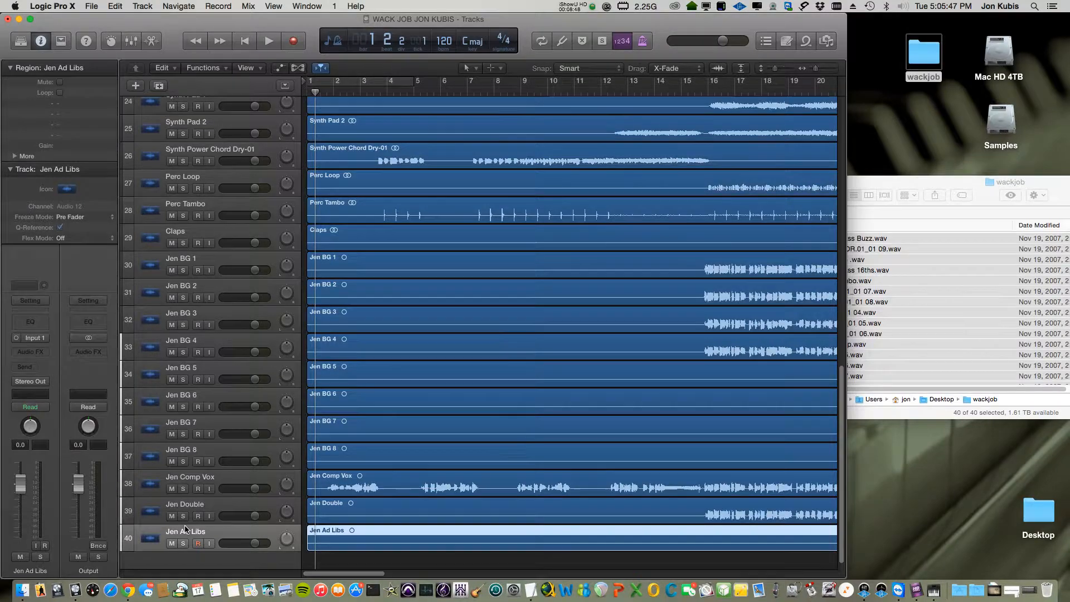
Step: Review the order of the whole track list from the drums to the vocals, with the track height reduced
{"action": "scroll", "coordinate": [186, 528], "scroll_direction": "up", "scroll_amount": 10}
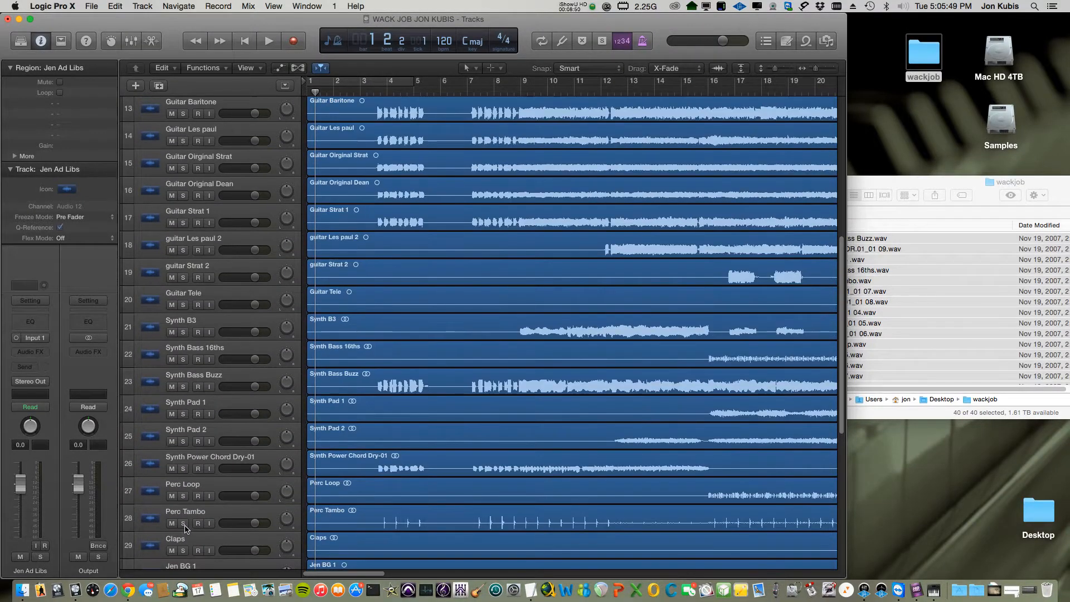
{"action": "scroll", "coordinate": [186, 529], "scroll_direction": "up", "scroll_amount": 10}
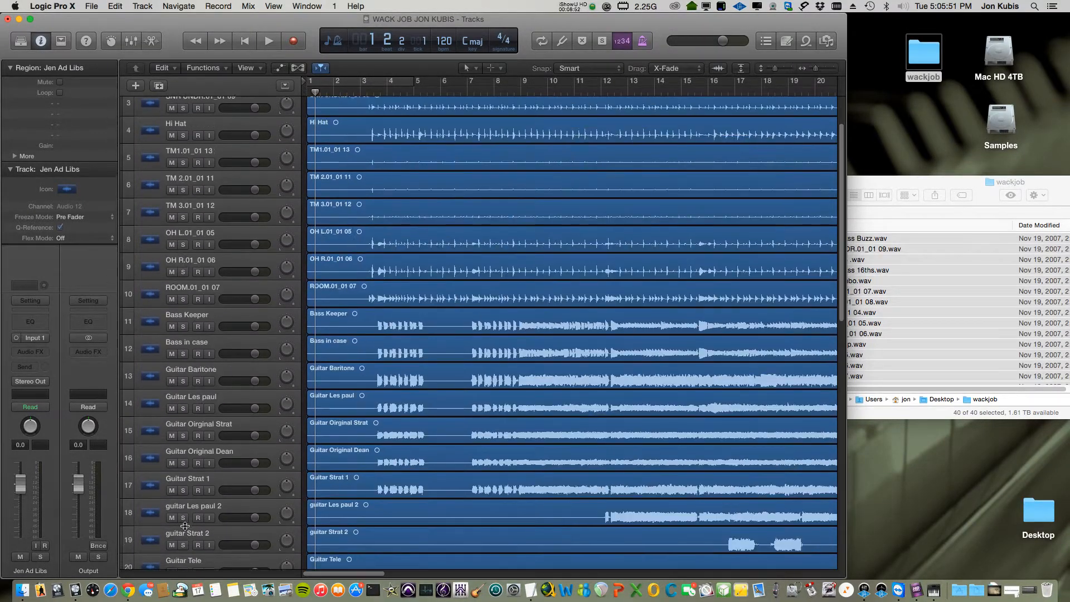
{"action": "scroll", "coordinate": [186, 527], "scroll_direction": "up", "scroll_amount": 3}
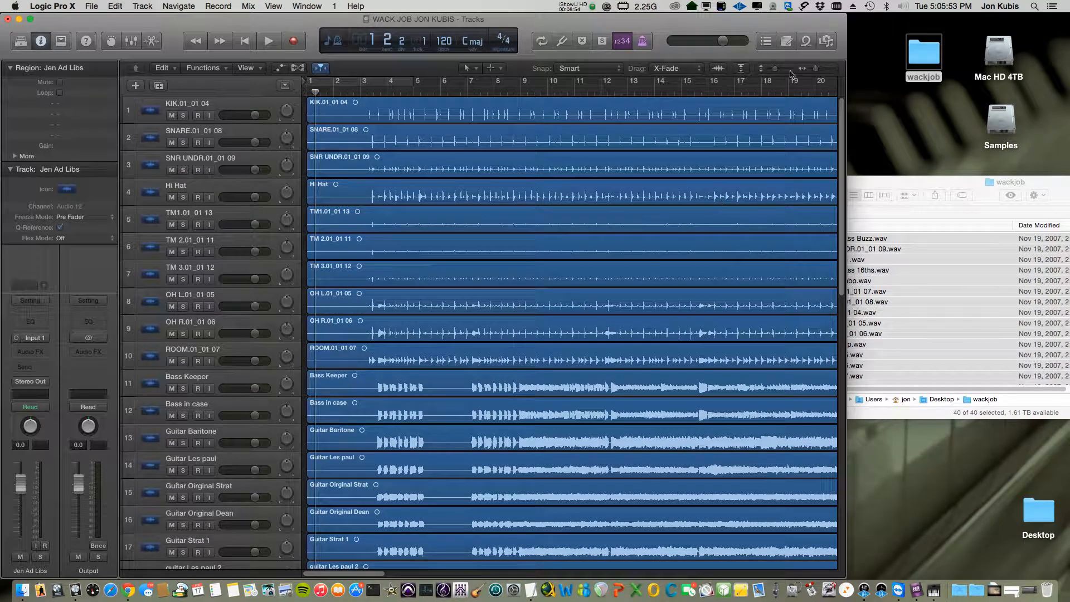
{"action": "left_click_drag", "start_coordinate": [773, 71], "coordinate": [772, 71]}
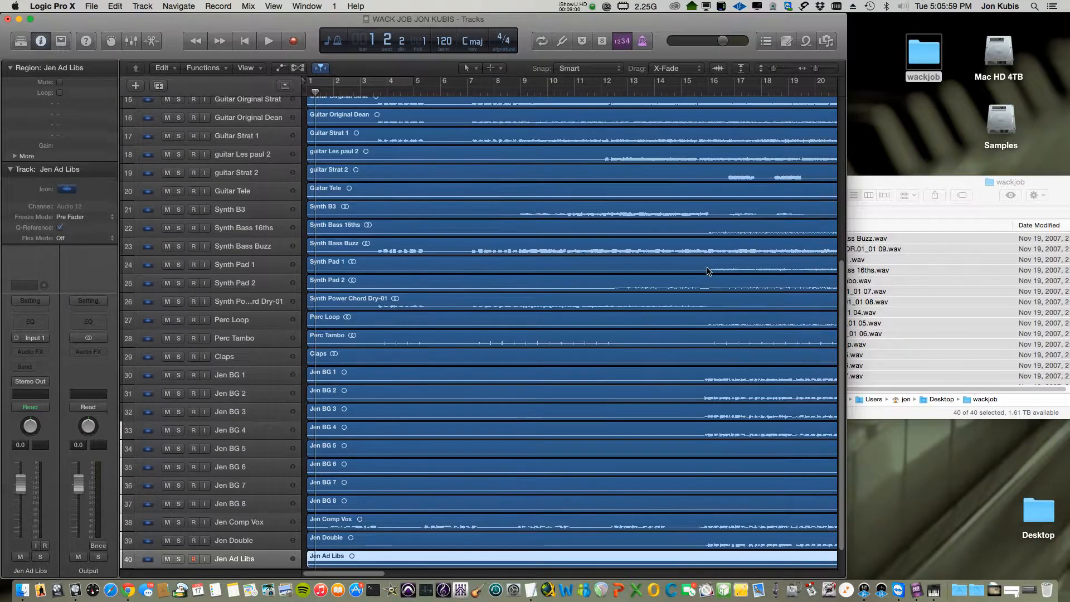
{"action": "scroll", "coordinate": [708, 271], "scroll_direction": "up", "scroll_amount": 5}
{"action": "scroll", "coordinate": [708, 271], "scroll_direction": "up", "scroll_amount": 1}
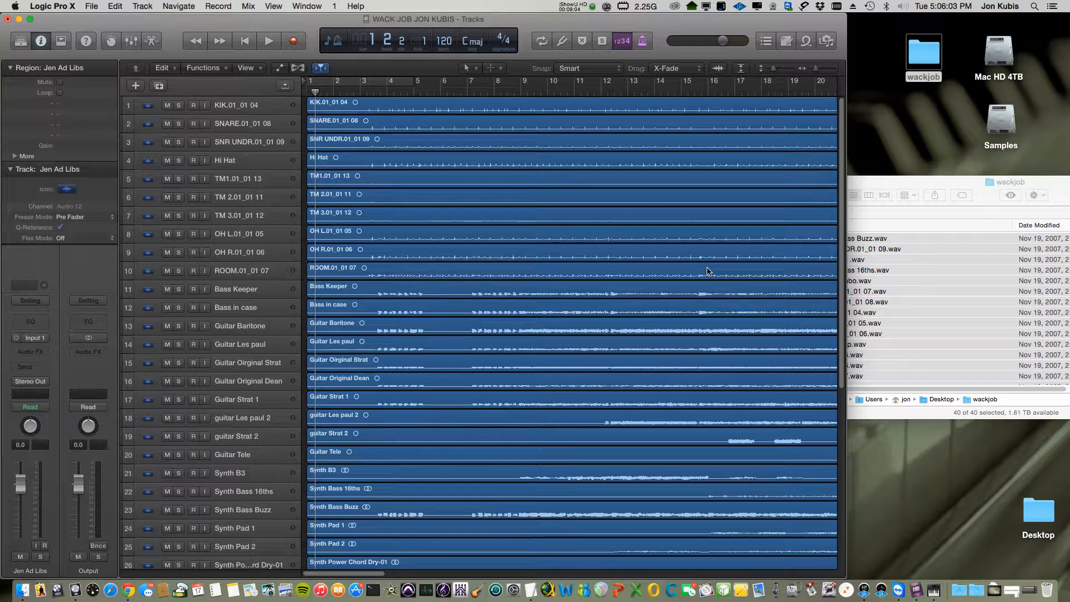
{"action": "scroll", "coordinate": [708, 271], "scroll_direction": "down", "scroll_amount": 2}
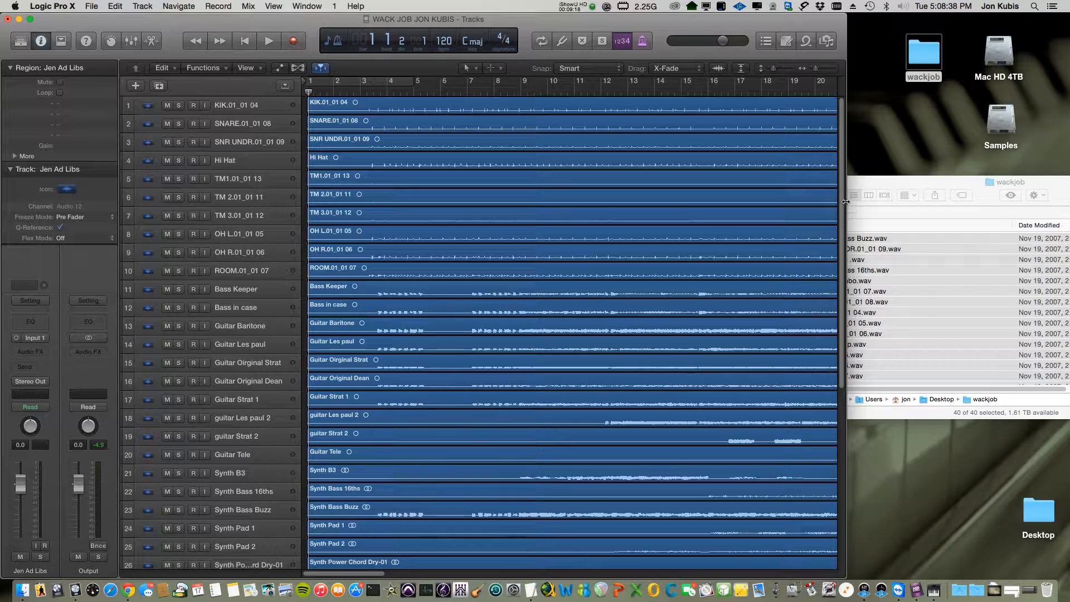
Step: Widen the project window to the full screen width, then select all regions and zoom to fit them
{"action": "left_click_drag", "start_coordinate": [846, 202], "coordinate": [1068, 204]}
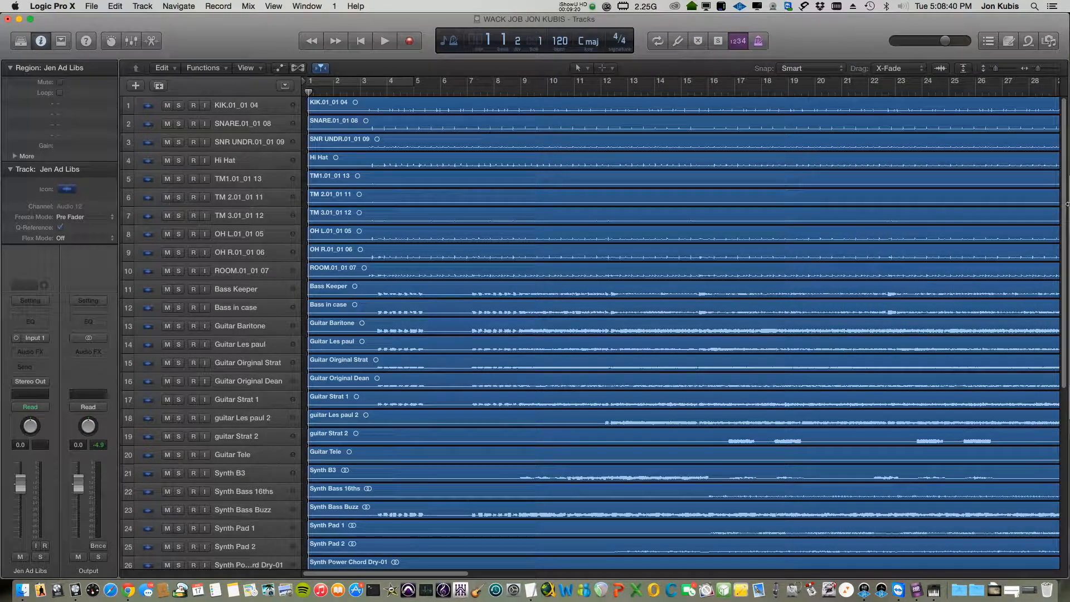
{"action": "left_click", "coordinate": [723, 207]}
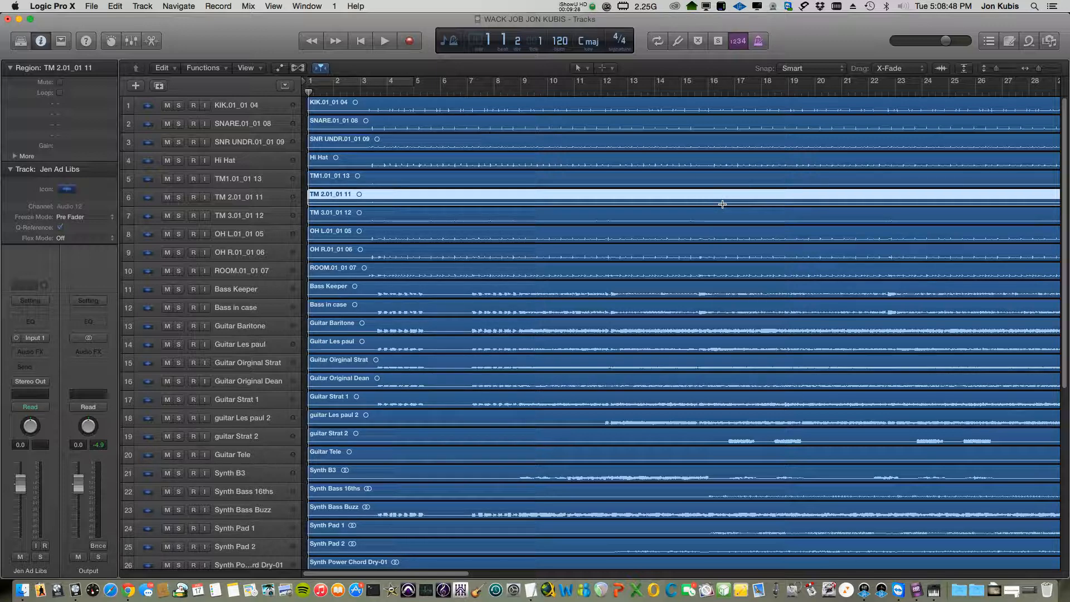
{"action": "left_click", "coordinate": [120, 5]}
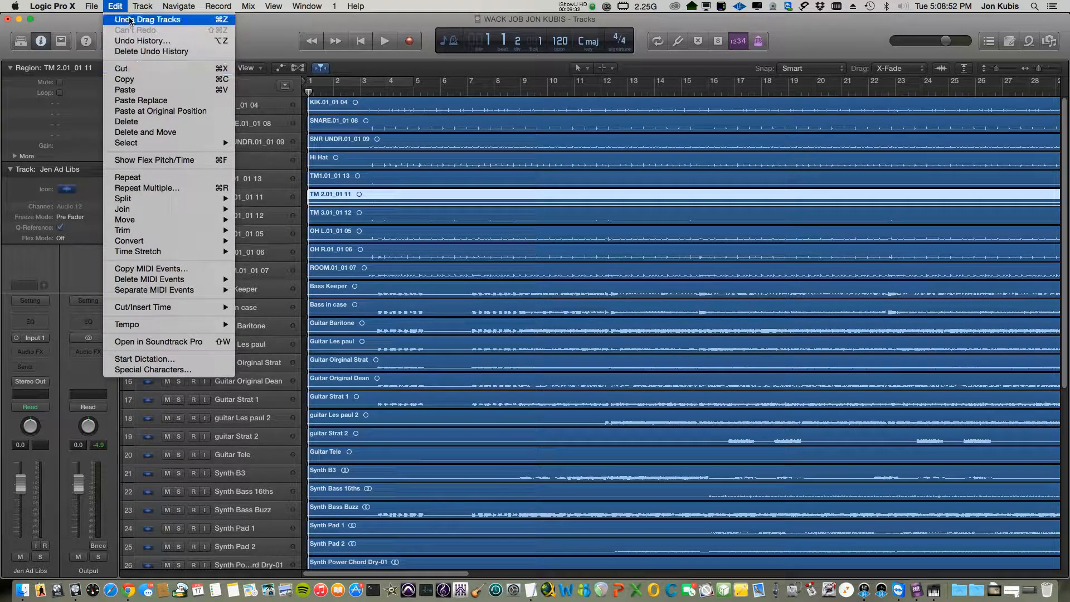
{"action": "mouse_move", "coordinate": [140, 144]}
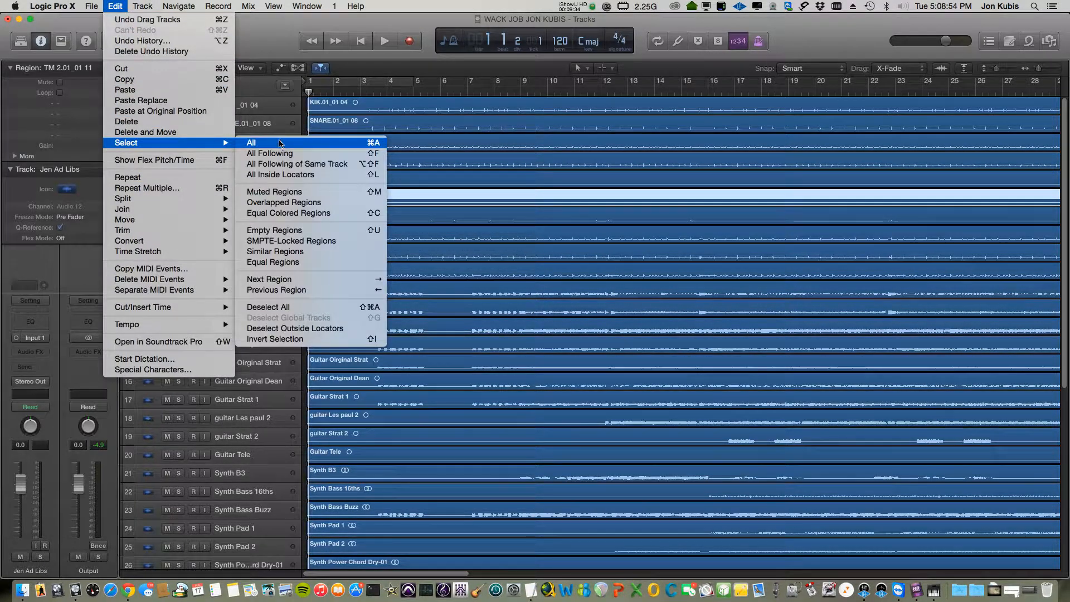
{"action": "left_click", "coordinate": [278, 142]}
{"action": "key", "text": "z"}
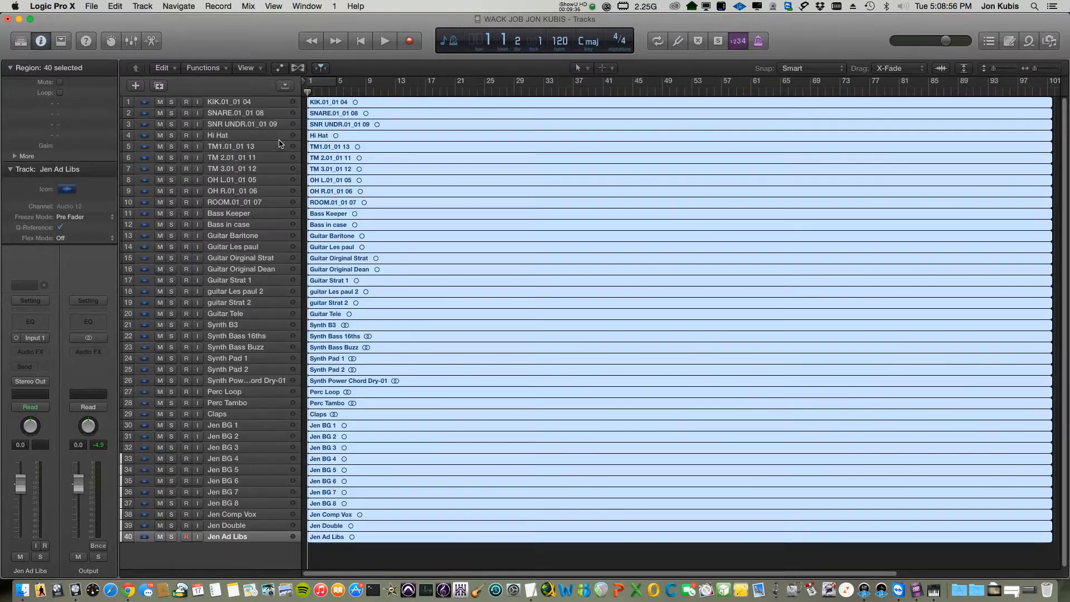
Step: Deselect all regions and increase the track height slightly so the waveforms are readable
{"action": "left_click", "coordinate": [412, 564]}
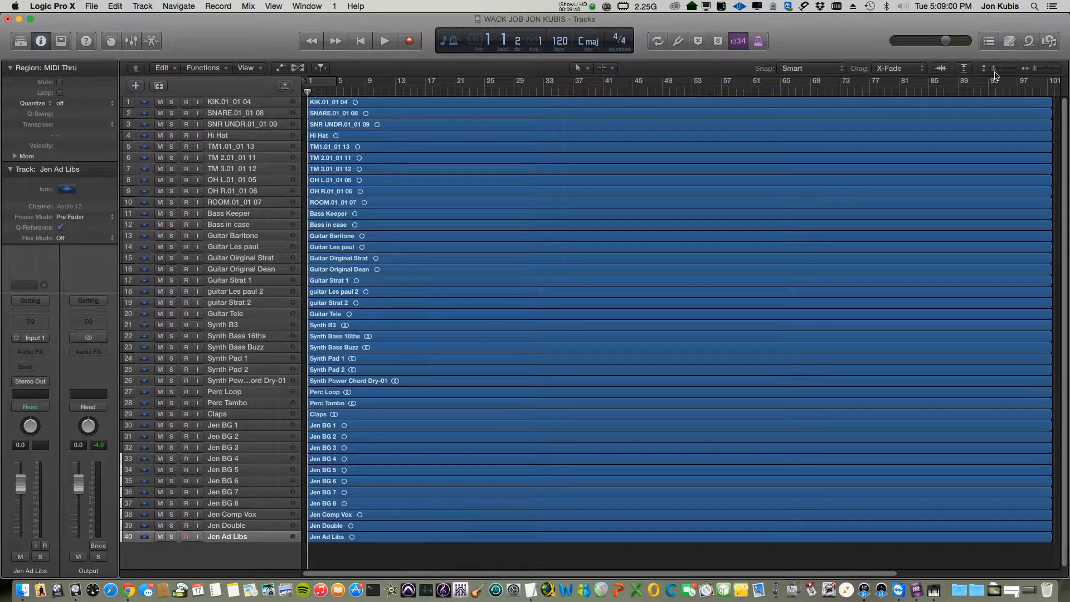
{"action": "left_click_drag", "start_coordinate": [995, 69], "coordinate": [998, 69]}
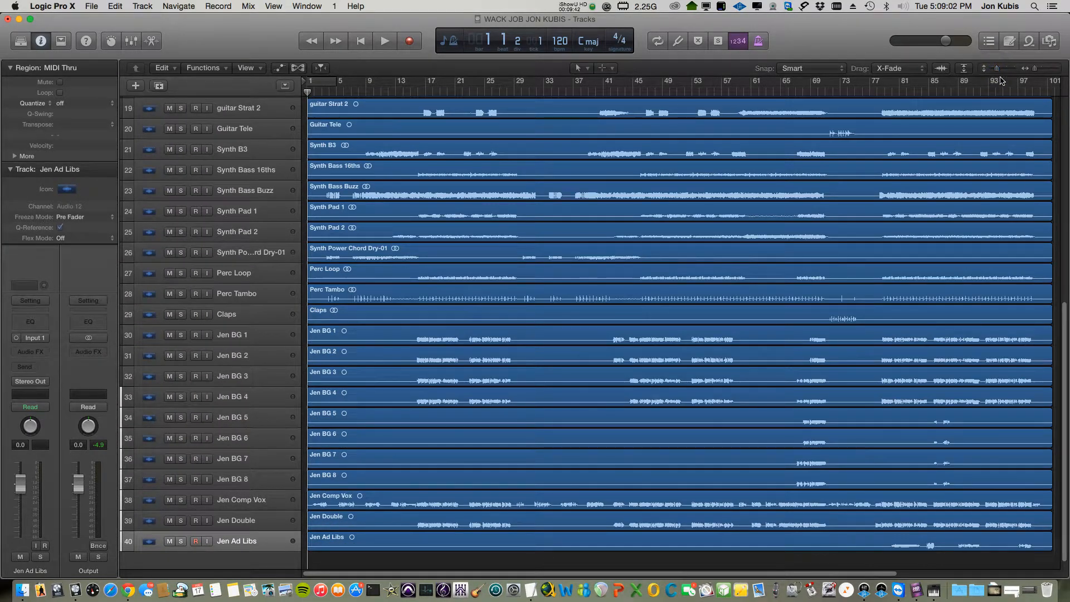
{"action": "scroll", "coordinate": [1065, 332], "scroll_direction": "up", "scroll_amount": 15}
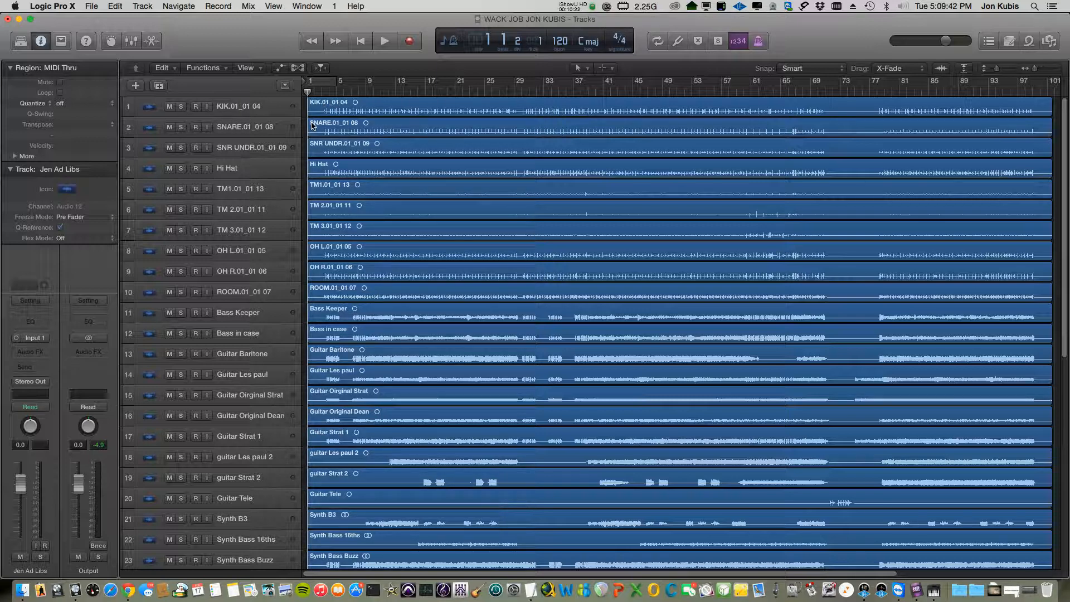
Step: Play the opening of the song, toggle the metronome click, and replay the opening from the start of the project
{"action": "key", "text": "space"}
{"action": "key", "text": "space"}
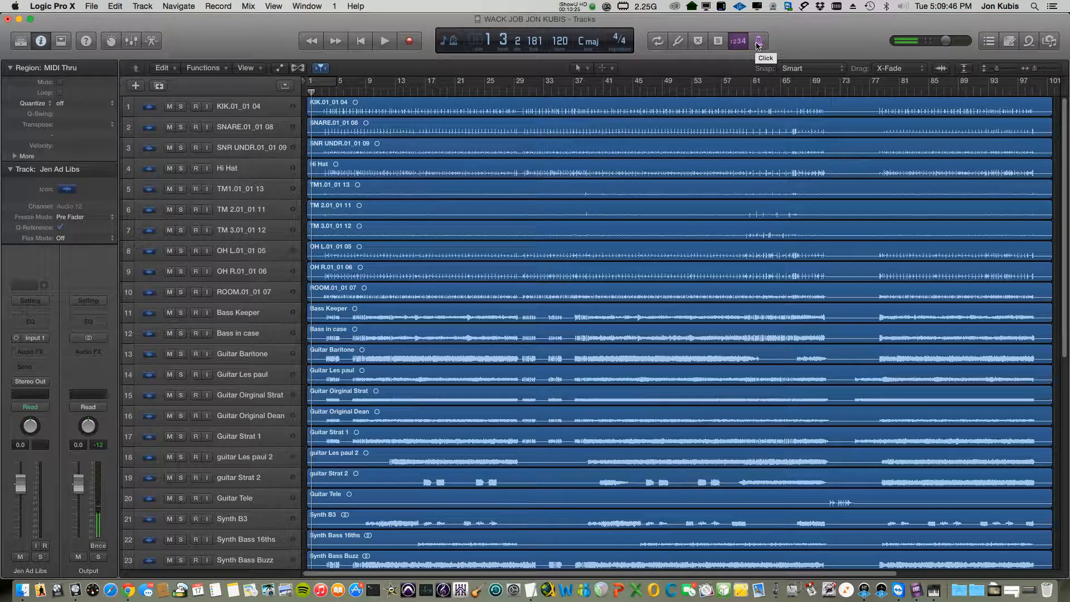
{"action": "left_click", "coordinate": [758, 44]}
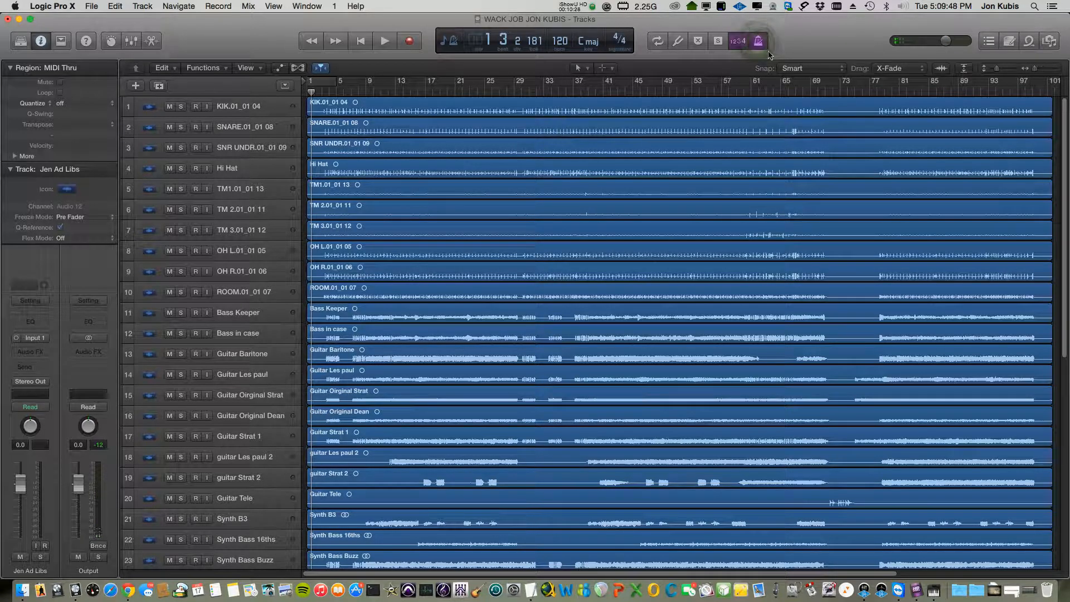
{"action": "key", "text": "Return"}
{"action": "key", "text": "space"}
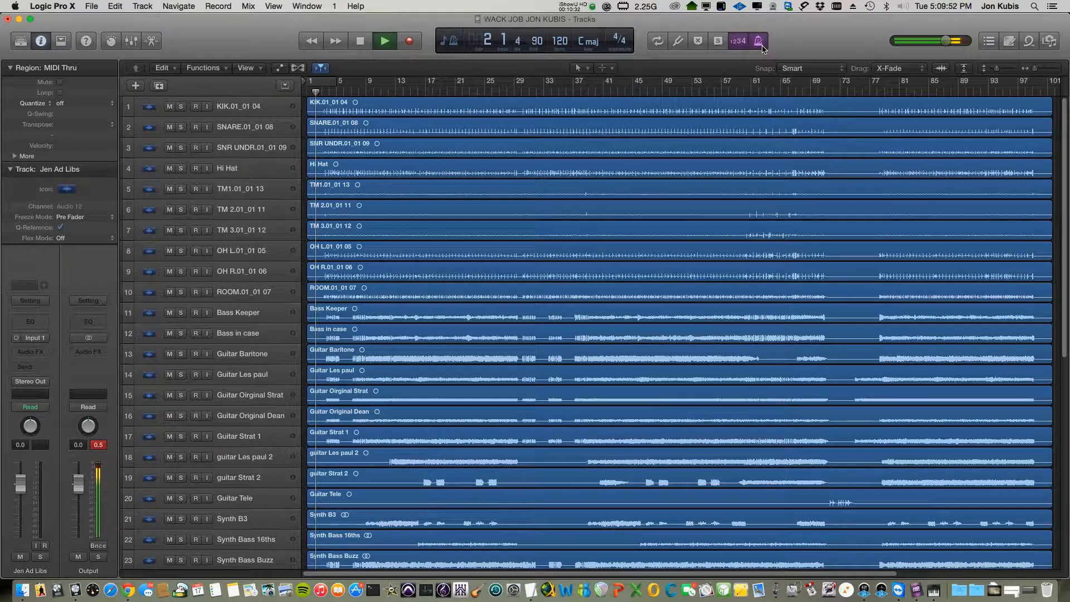
{"action": "key", "text": "space"}
Step: Play the song with the Output fader lowered to -36.0 dB, and reset the fader to 0.0 dB
{"action": "left_click_drag", "start_coordinate": [82, 492], "coordinate": [79, 544]}
{"action": "key", "text": "space"}
{"action": "key", "text": "space"}
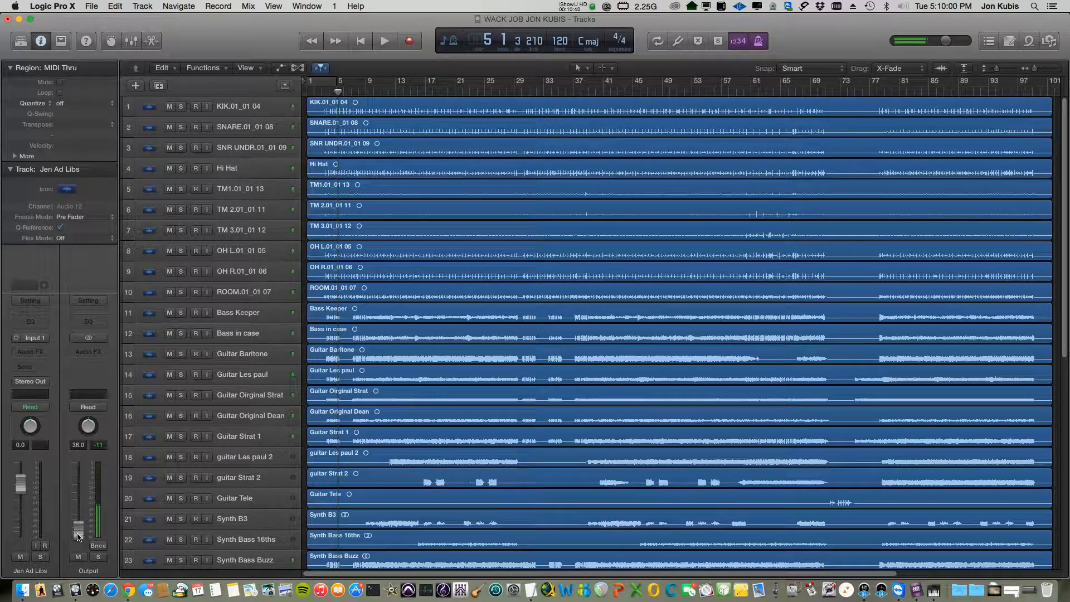
{"action": "left_click", "coordinate": [78, 534], "text": "alt"}
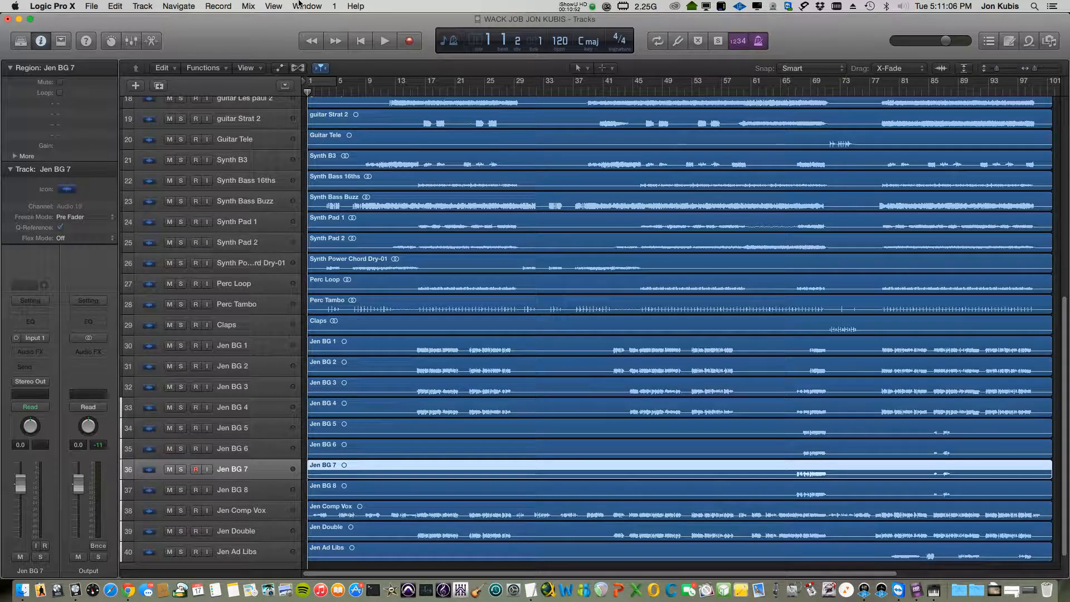
Step: Open the Mixer in its own window and show the channel strips from the kick drum onward
{"action": "left_click", "coordinate": [299, 4]}
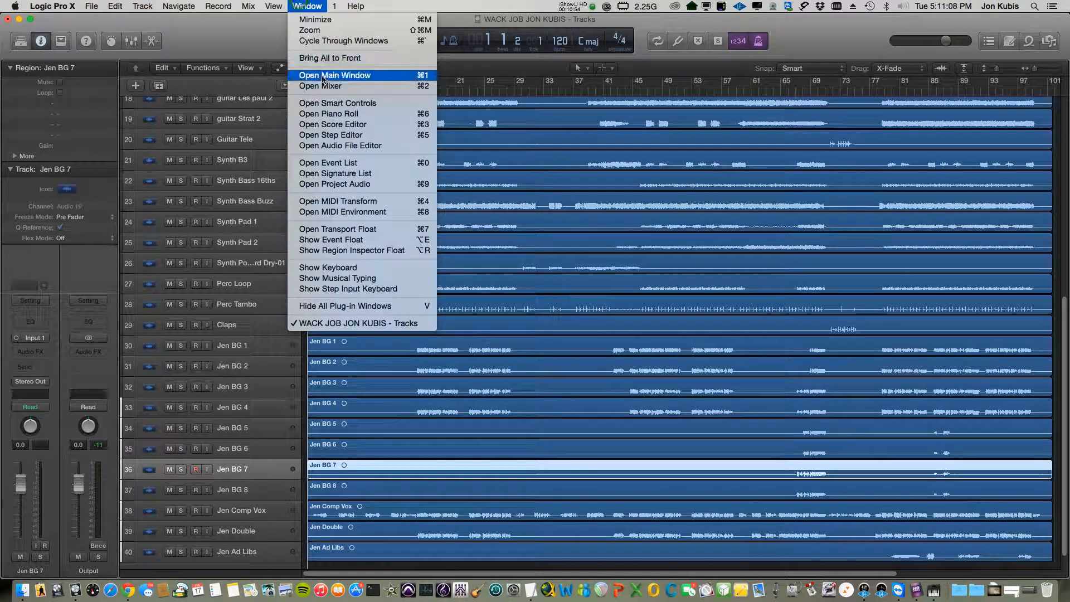
{"action": "left_click", "coordinate": [338, 115]}
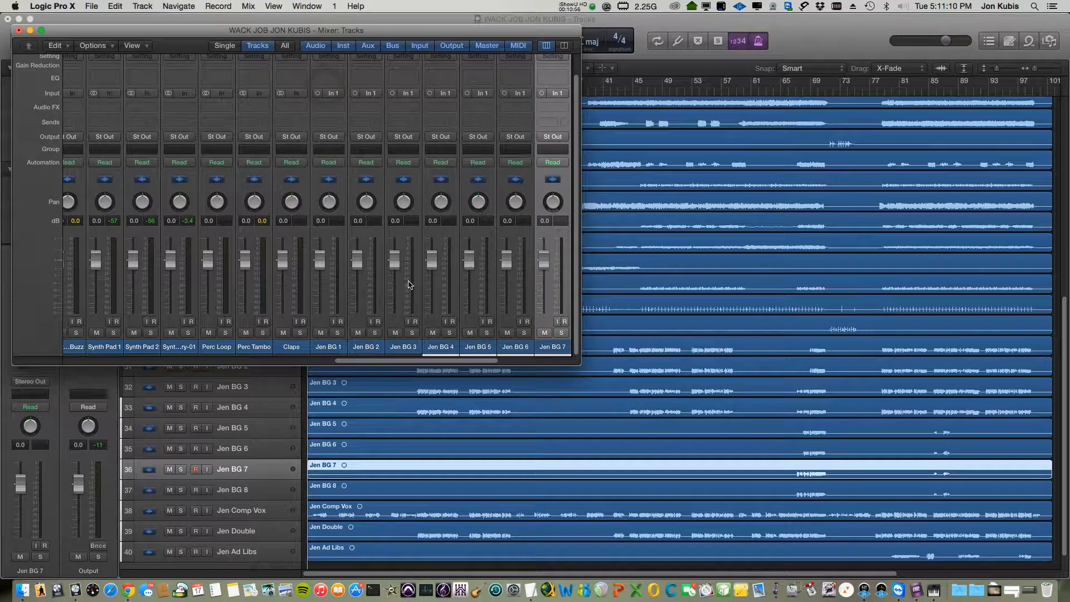
{"action": "left_click_drag", "start_coordinate": [467, 362], "coordinate": [88, 360]}
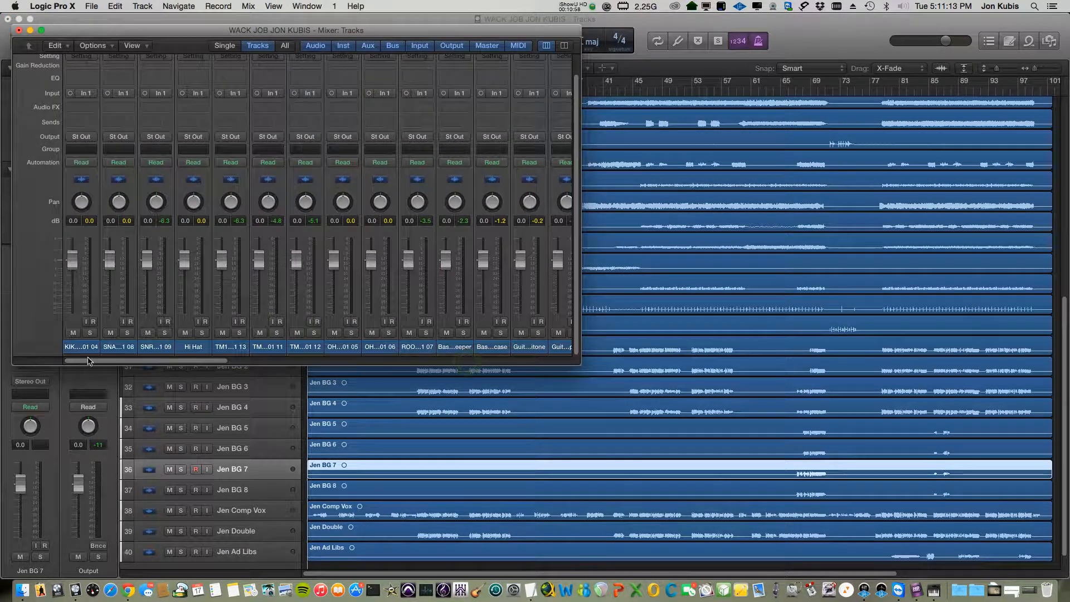
Step: Select all channel strips in the Mixer and remove the Output and Master strips from the selection
{"action": "left_click", "coordinate": [116, 5]}
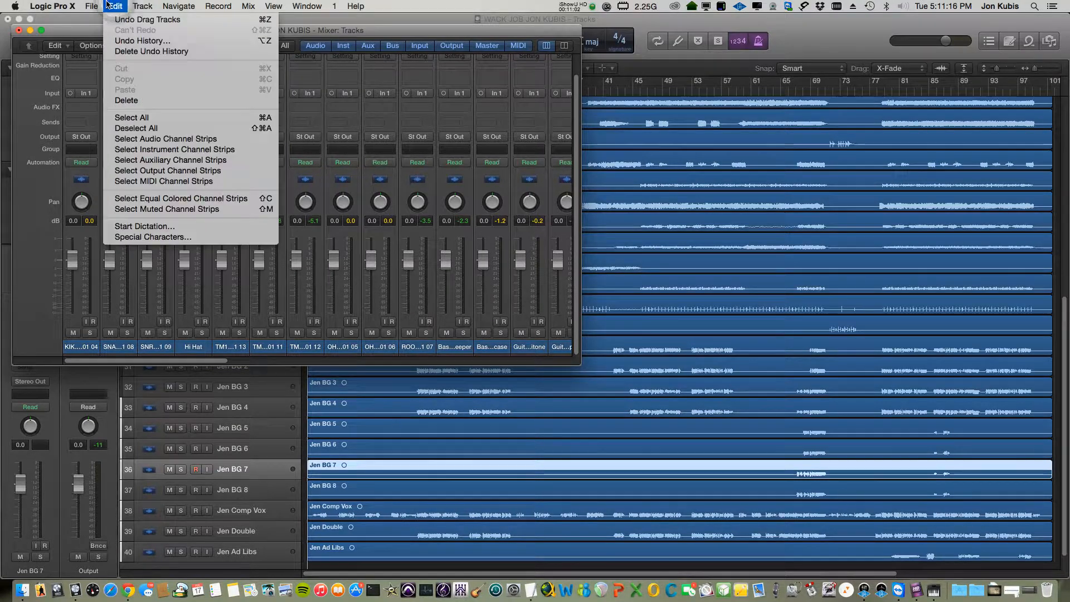
{"action": "mouse_move", "coordinate": [257, 5]}
{"action": "mouse_move", "coordinate": [115, 6]}
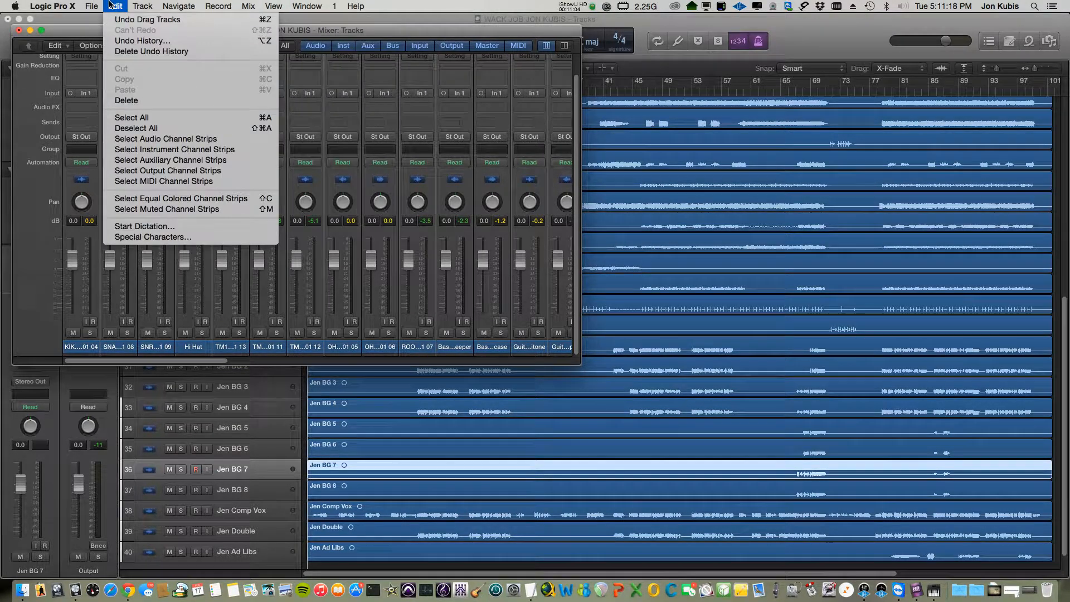
{"action": "left_click", "coordinate": [155, 118]}
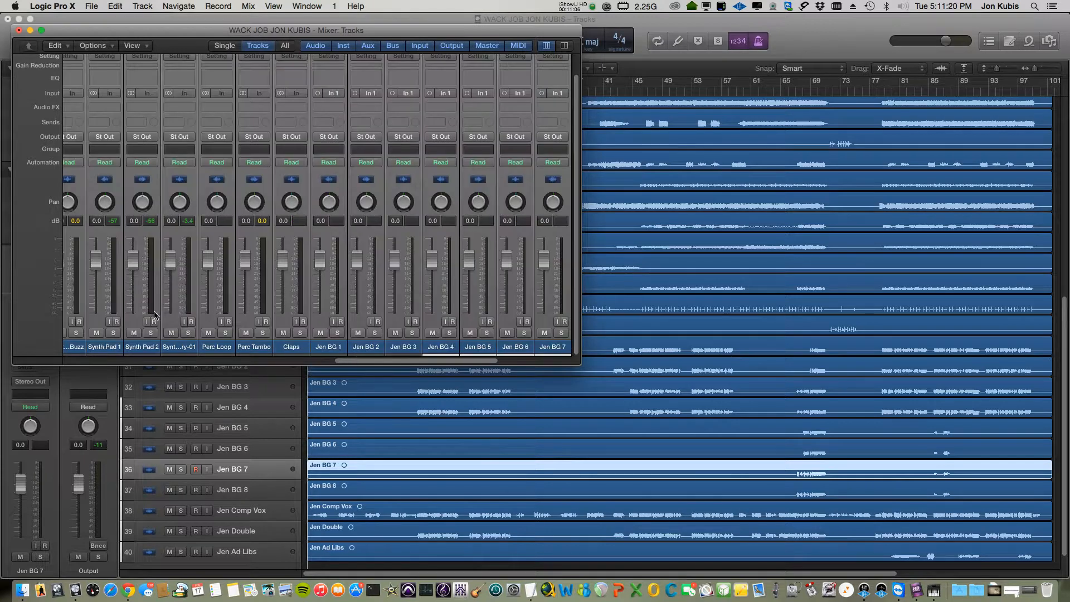
{"action": "left_click_drag", "start_coordinate": [422, 360], "coordinate": [518, 358]}
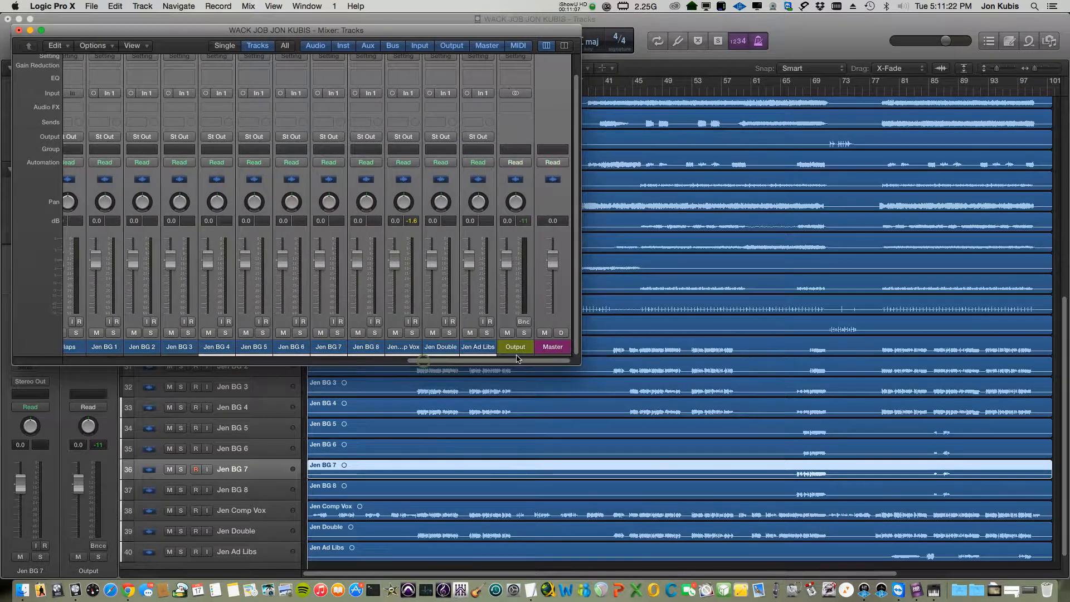
{"action": "left_click", "coordinate": [546, 350], "text": "super"}
{"action": "left_click", "coordinate": [516, 352], "text": "super"}
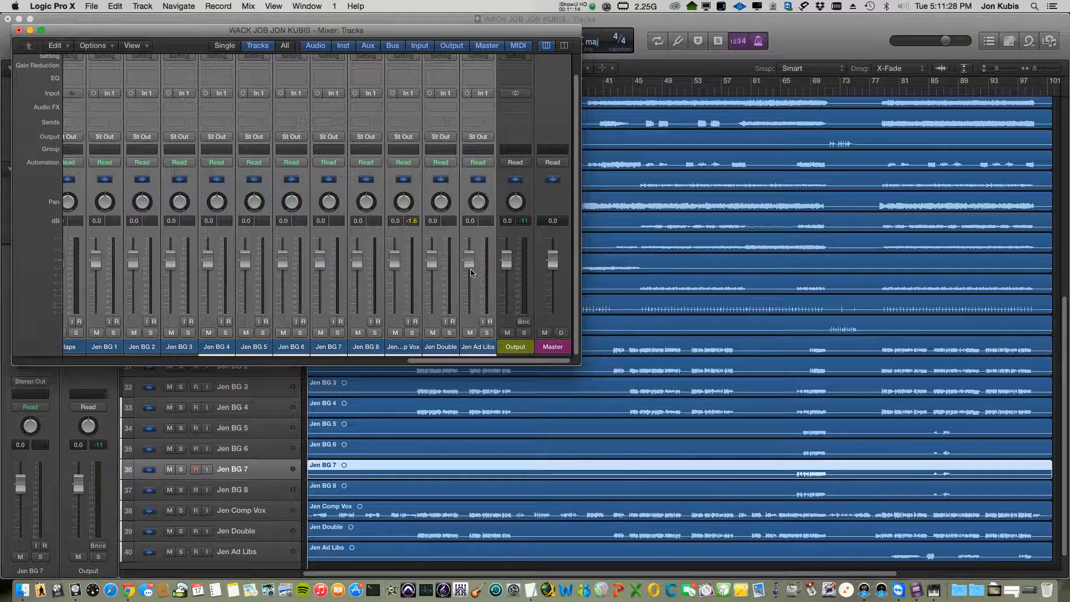
Step: Play the opening with all selected track faders lowered to -36.0 dB, and return to the Tracks window
{"action": "left_click_drag", "start_coordinate": [471, 272], "coordinate": [469, 312]}
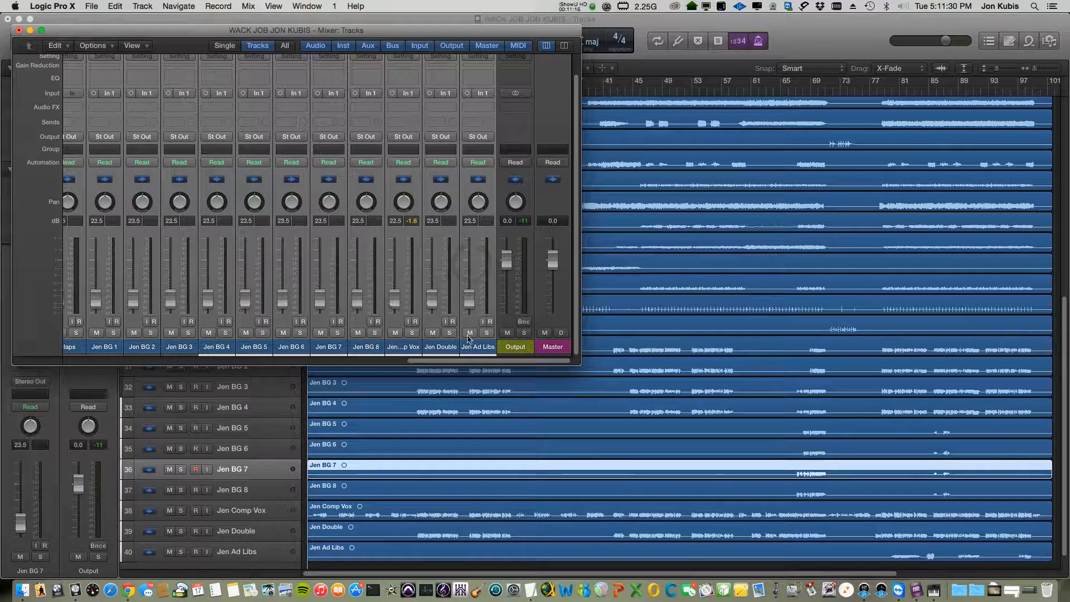
{"action": "key", "text": "space"}
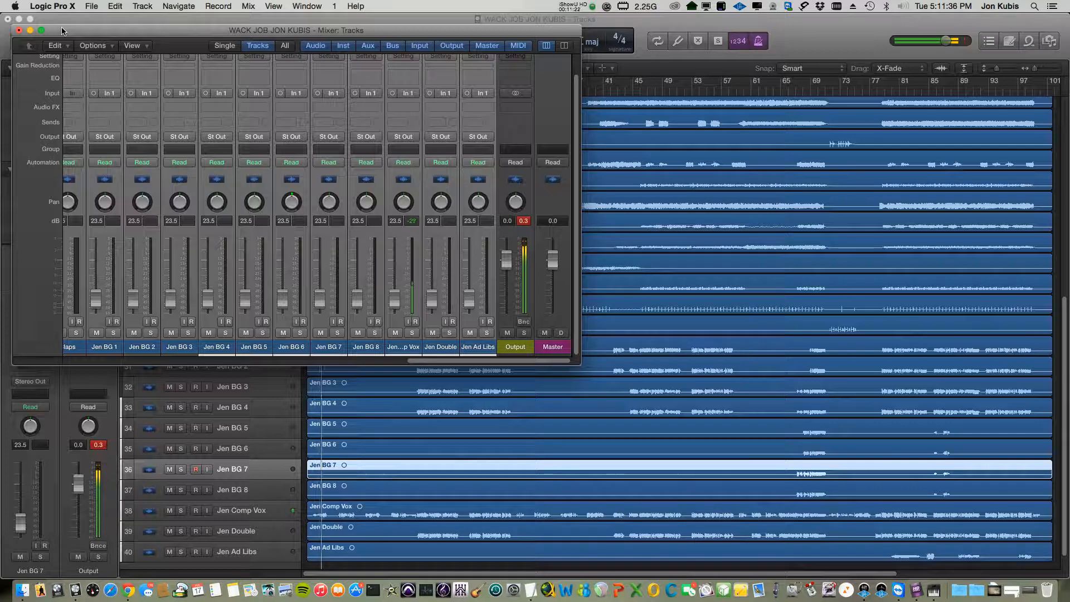
{"action": "left_click_drag", "start_coordinate": [63, 31], "coordinate": [372, 187]}
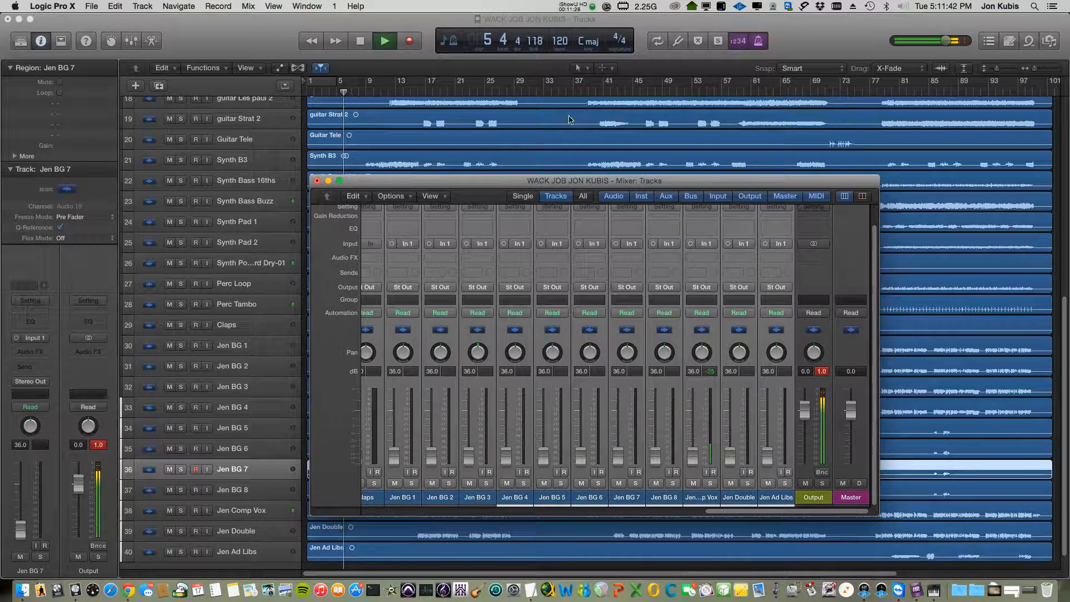
{"action": "key", "text": "space"}
{"action": "key", "text": "x"}
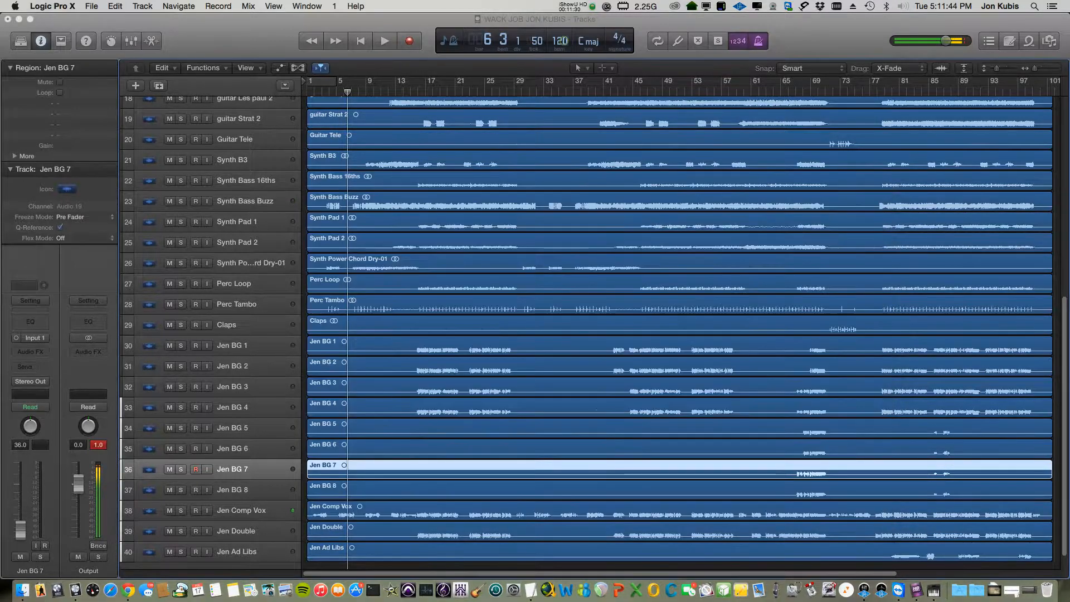
Step: Set the project tempo to 127 and play the opening from the project start with the timeline zoomed in
{"action": "left_click_drag", "start_coordinate": [564, 41], "coordinate": [568, 28]}
{"action": "key", "text": "Return"}
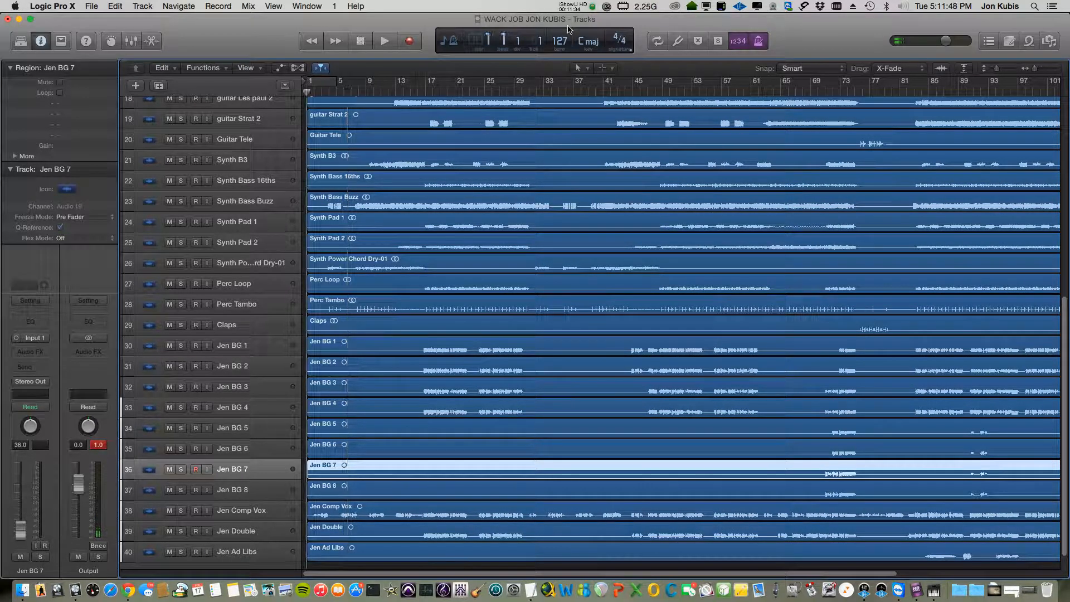
{"action": "key", "text": "space"}
{"action": "key", "text": "super+Right"}
{"action": "key", "text": "super+Right"}
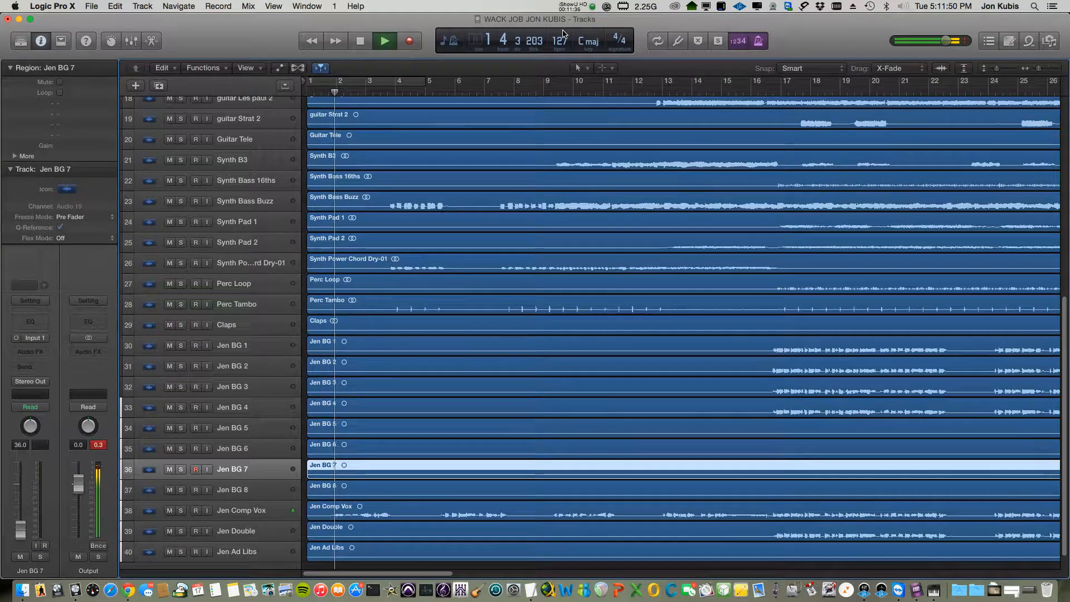
{"action": "key", "text": "space"}
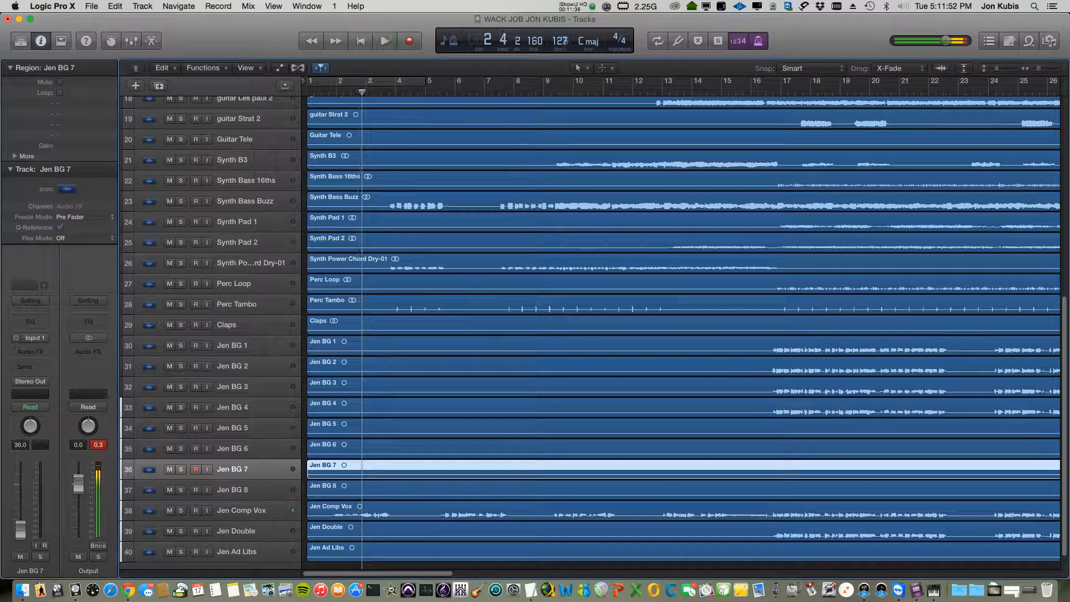
Step: Raise the project tempo to 135 and replay the song from the start up to bar 10
{"action": "left_click_drag", "start_coordinate": [569, 29], "coordinate": [568, 32]}
{"action": "key", "text": "Return"}
{"action": "key", "text": "space"}
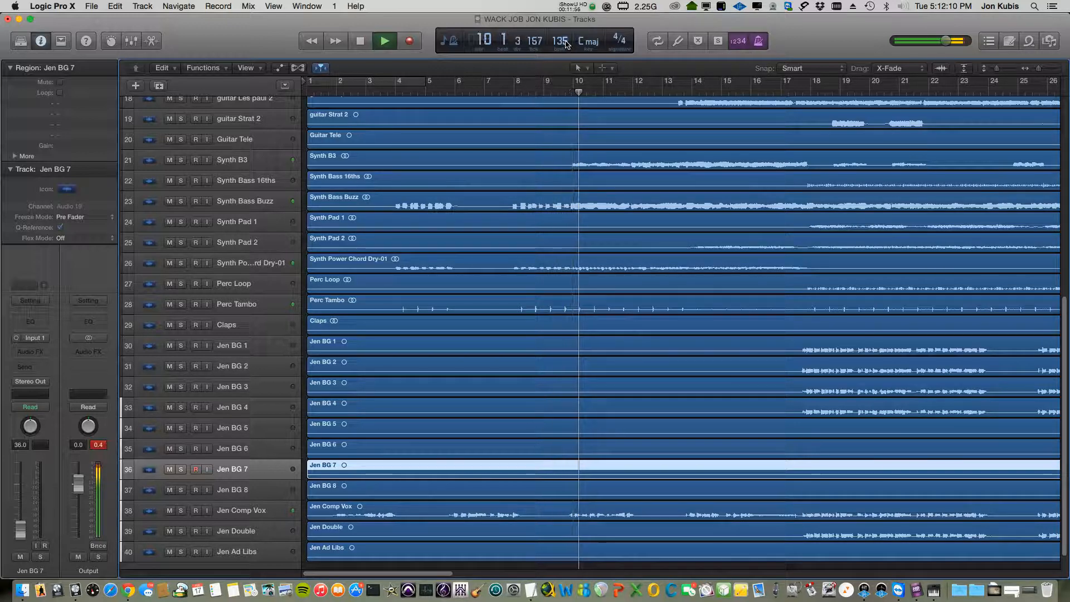
{"action": "key", "text": "space"}
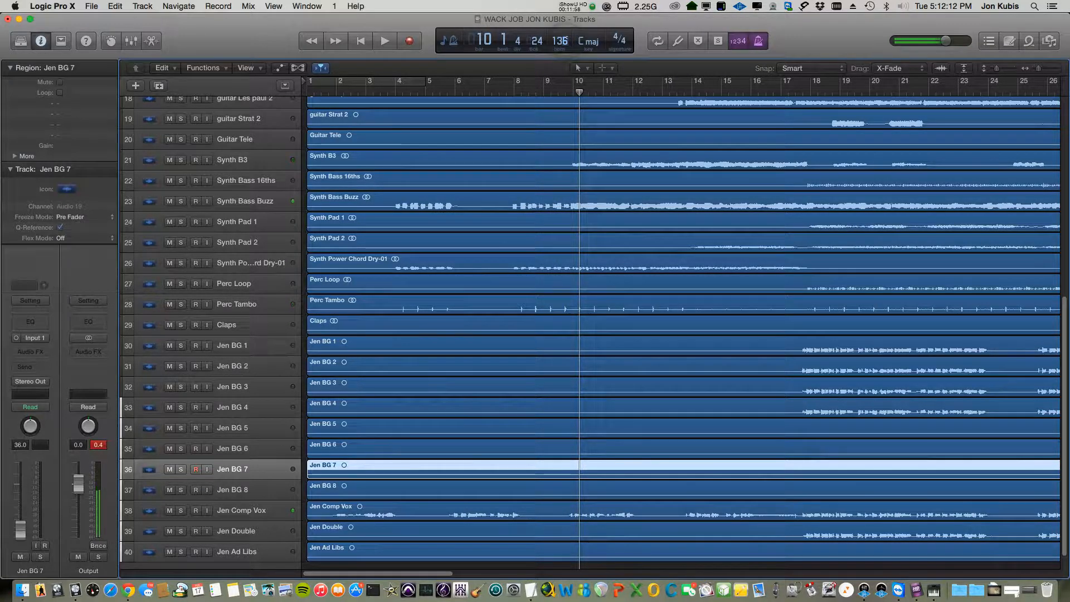
Step: Raise the project tempo to 136 and play the song on from bar 10 against the metronome
{"action": "left_click_drag", "start_coordinate": [561, 41], "coordinate": [561, 38]}
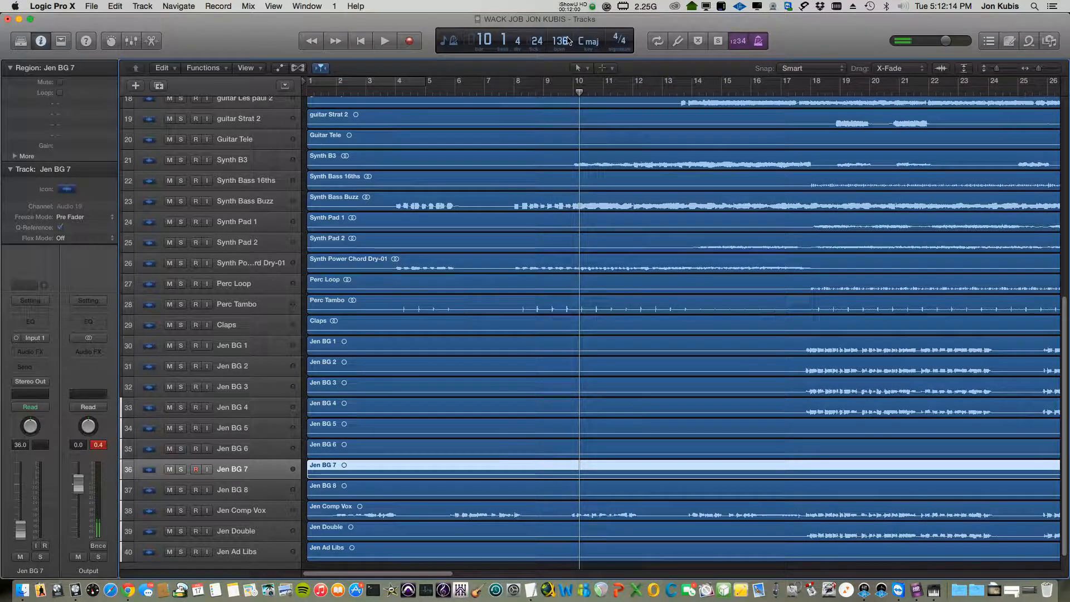
{"action": "key", "text": "space"}
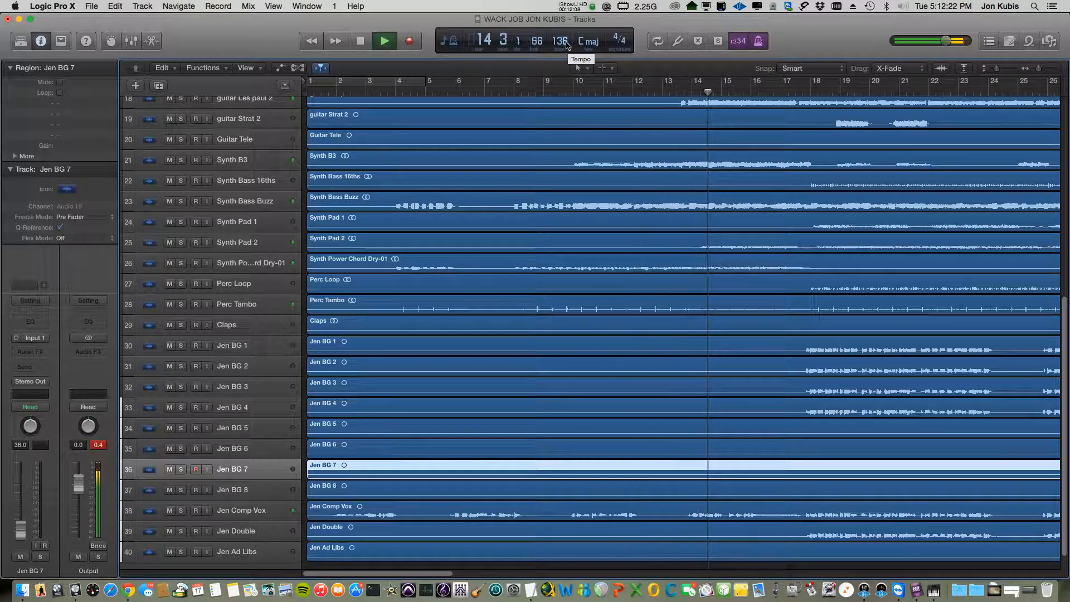
{"action": "key", "text": "space"}
Step: Skip forward through the song and play short passages near bars 39 and 73 to check the tempo
{"action": "key", "text": "shift+period"}
{"action": "key", "text": "shift+period"}
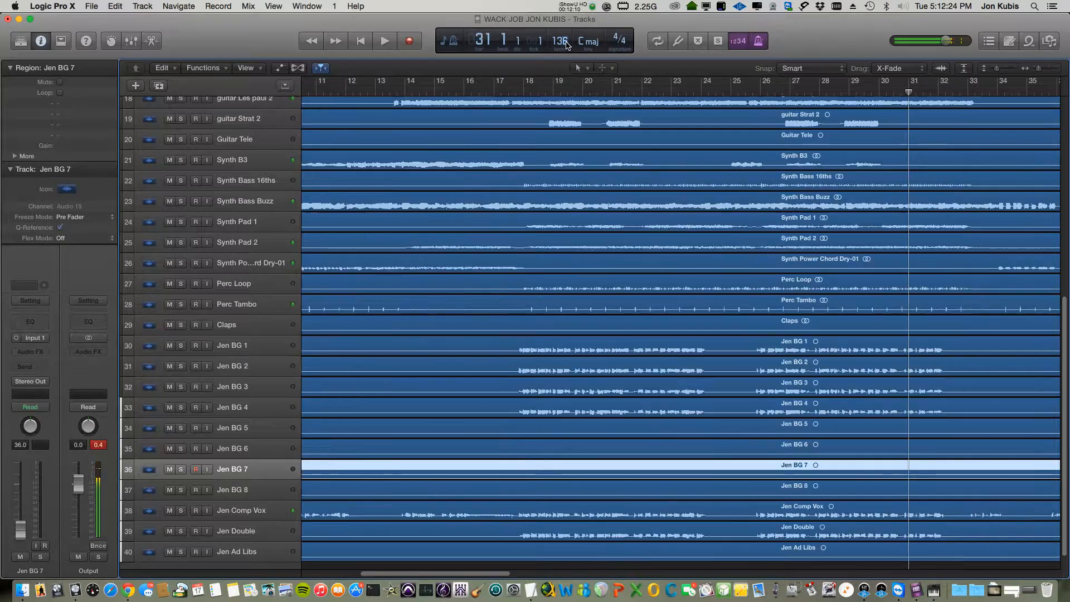
{"action": "key", "text": "space"}
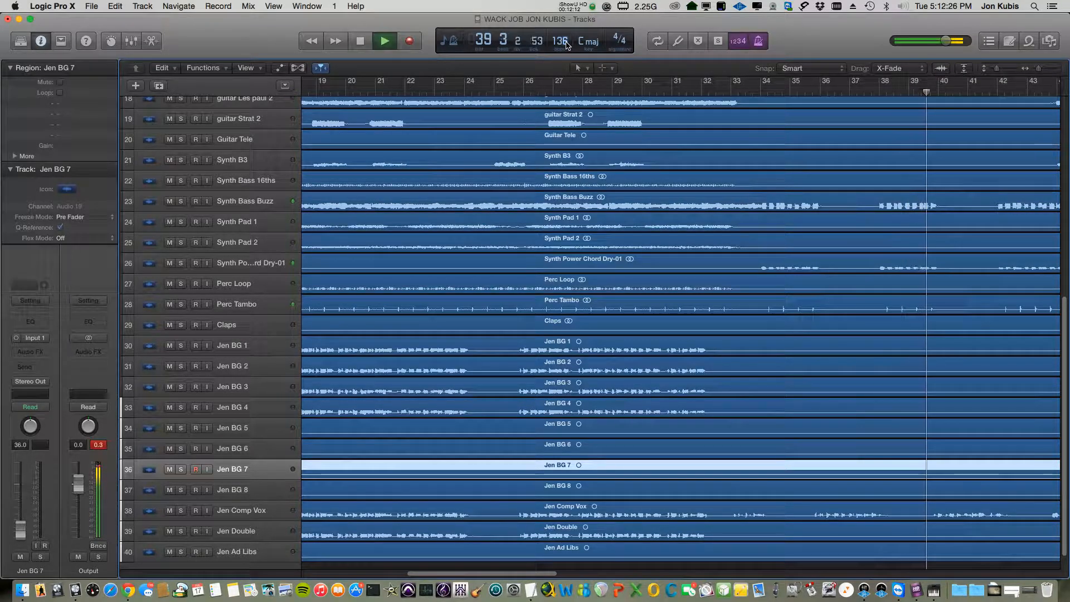
{"action": "key", "text": "space"}
{"action": "key", "text": "shift+period"}
{"action": "key", "text": "shift+period"}
{"action": "key", "text": "shift+period"}
{"action": "key", "text": "shift+period"}
{"action": "key", "text": "space"}
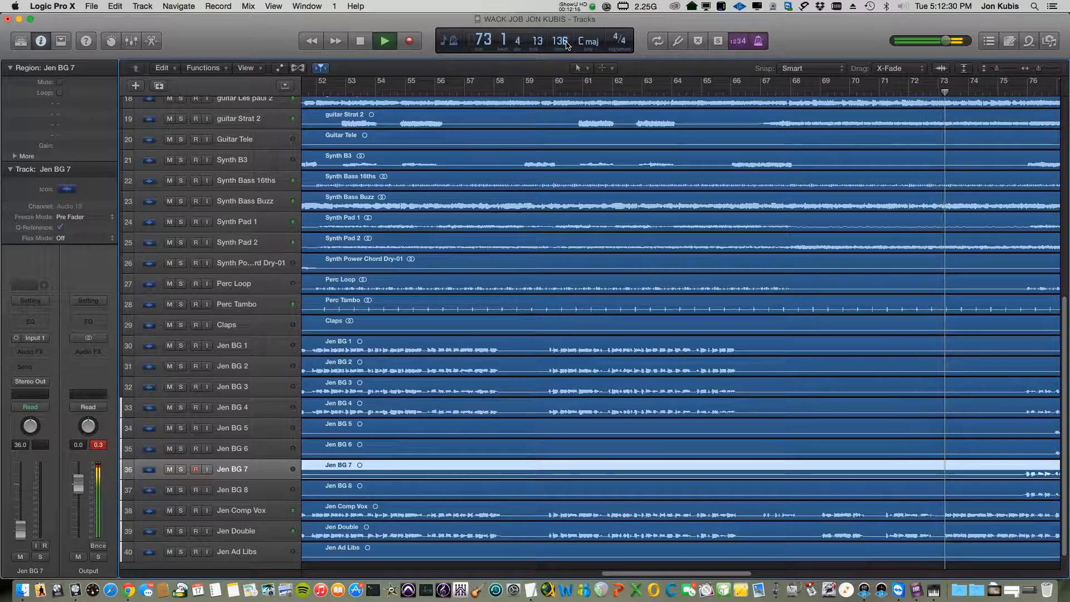
{"action": "key", "text": "space"}
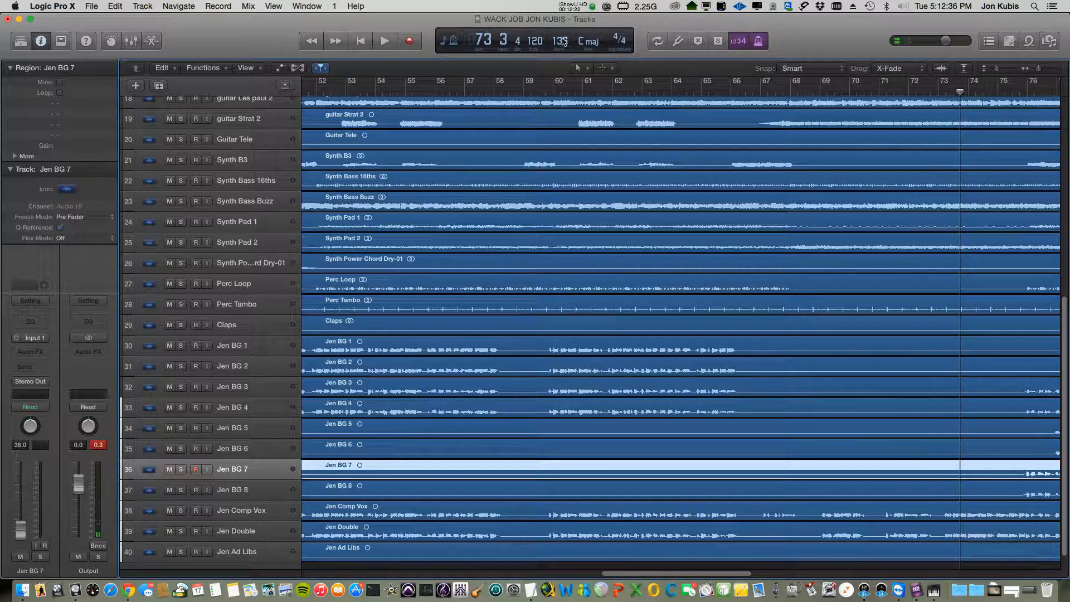
Step: Enter 136 as the project tempo and return the playhead to the project start
{"action": "double_click", "coordinate": [562, 40]}
{"action": "type", "text": "136"}
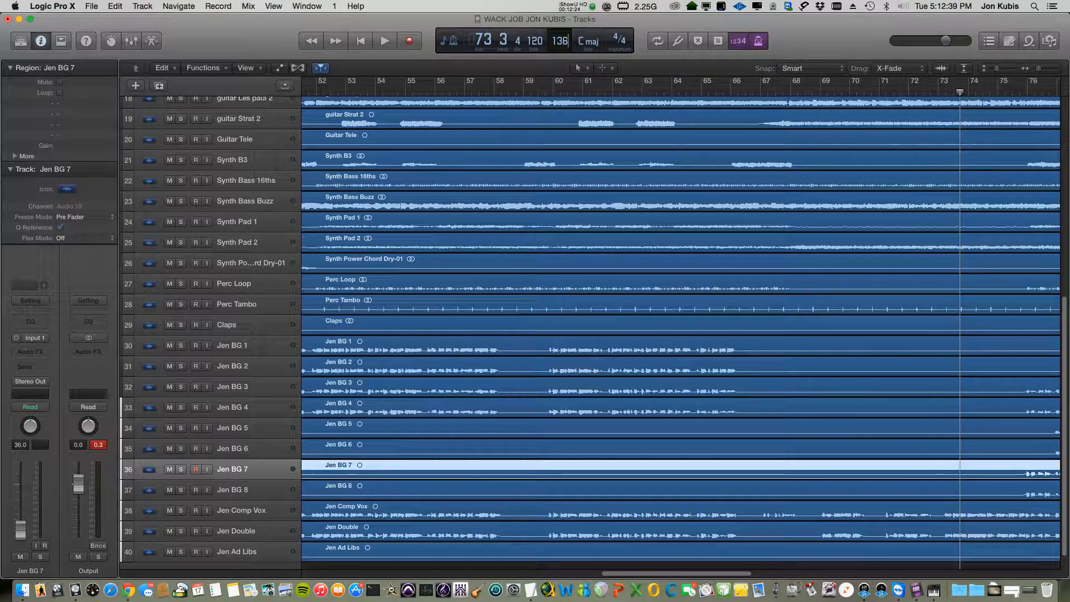
{"action": "key", "text": "Return"}
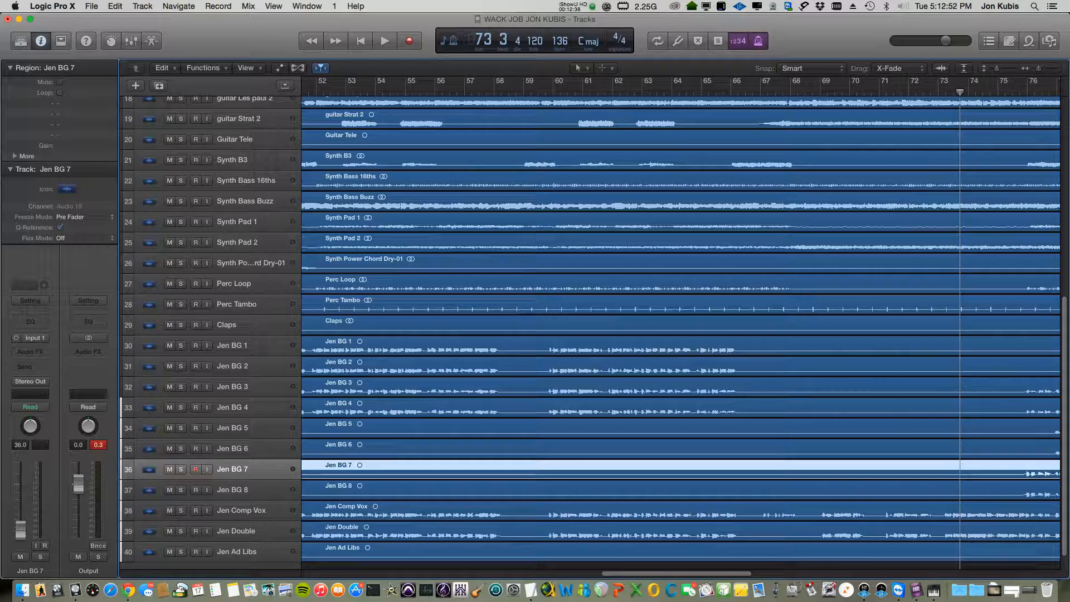
{"action": "left_click", "coordinate": [361, 40]}
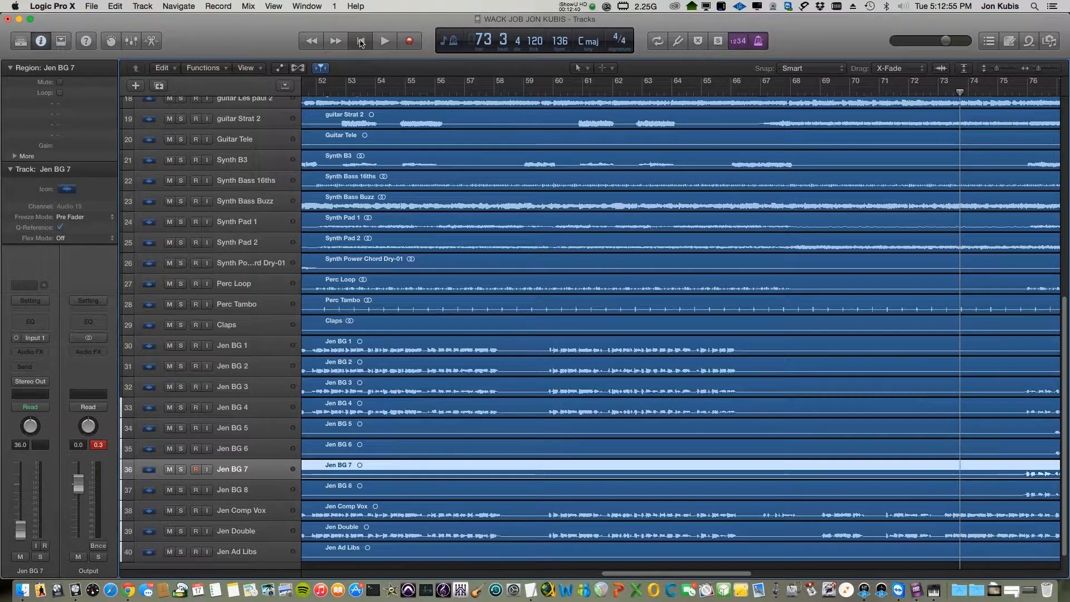
Step: Reopen the Mixer, set the selected track faders to -12.0 dB, and briefly start and stop playback
{"action": "left_click", "coordinate": [301, 7]}
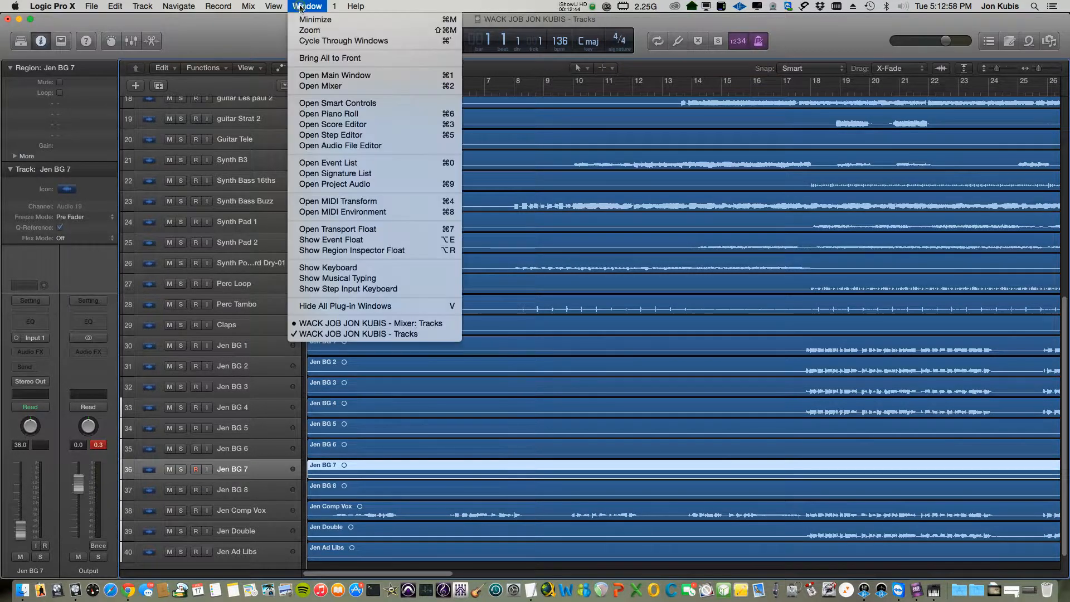
{"action": "left_click", "coordinate": [360, 87]}
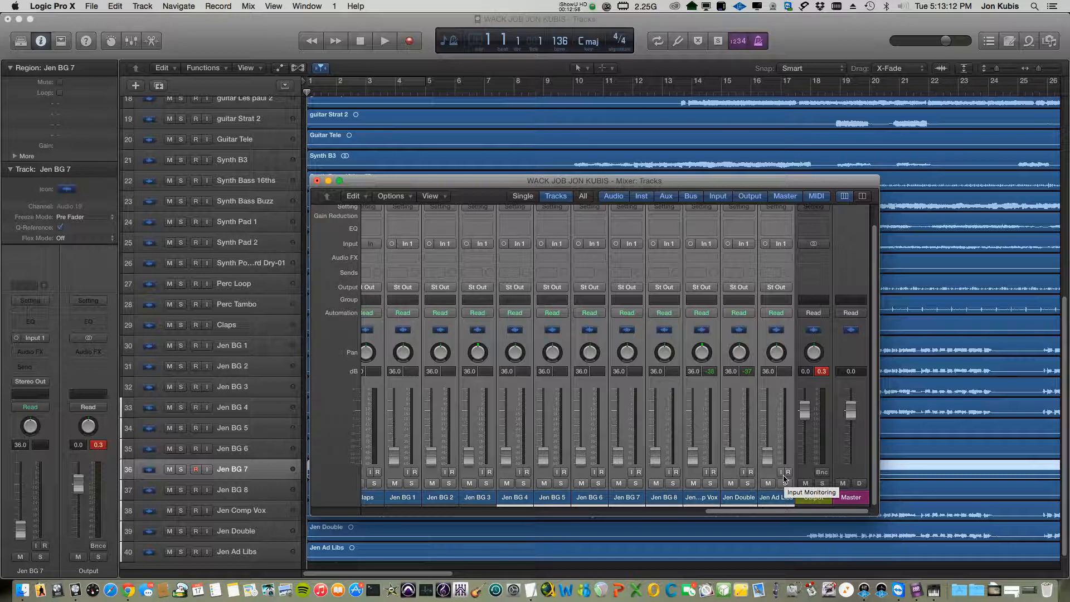
{"action": "left_click_drag", "start_coordinate": [768, 457], "coordinate": [767, 408]}
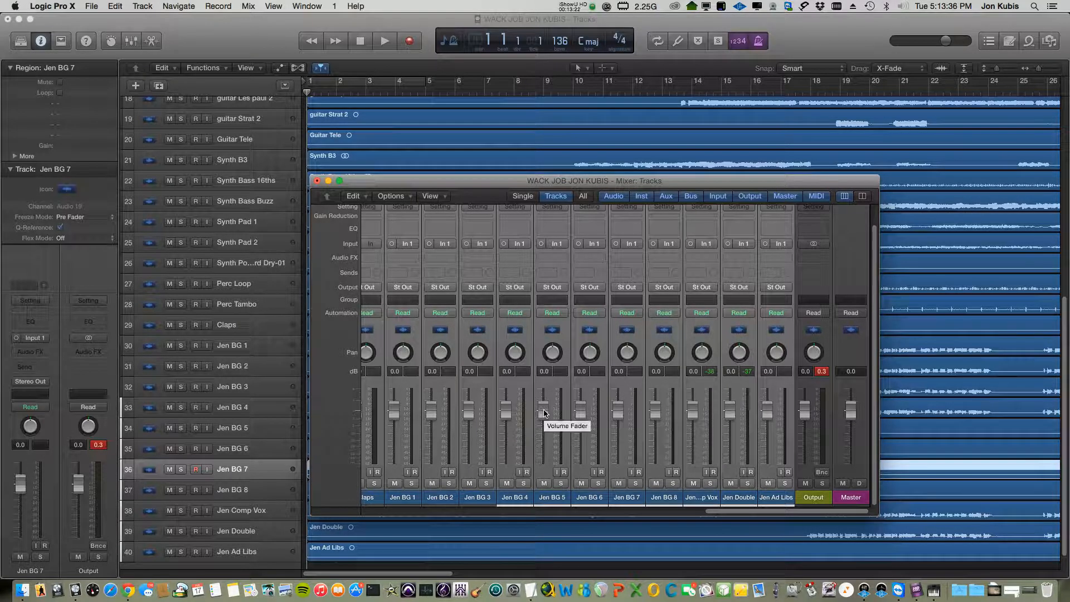
{"action": "left_click_drag", "start_coordinate": [544, 413], "coordinate": [545, 438]}
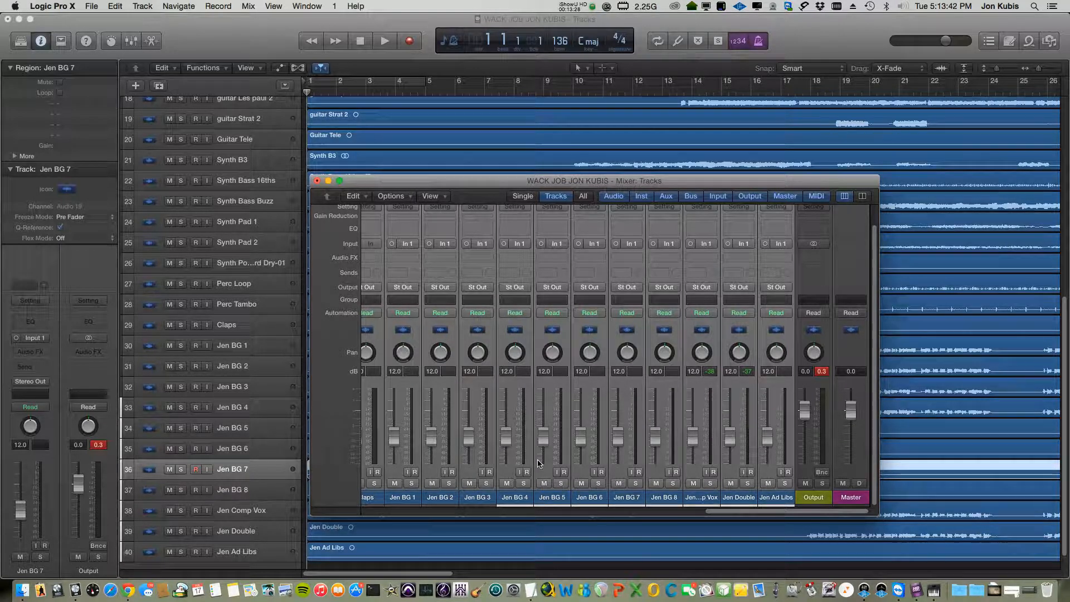
{"action": "key", "text": "space"}
{"action": "key", "text": "space"}
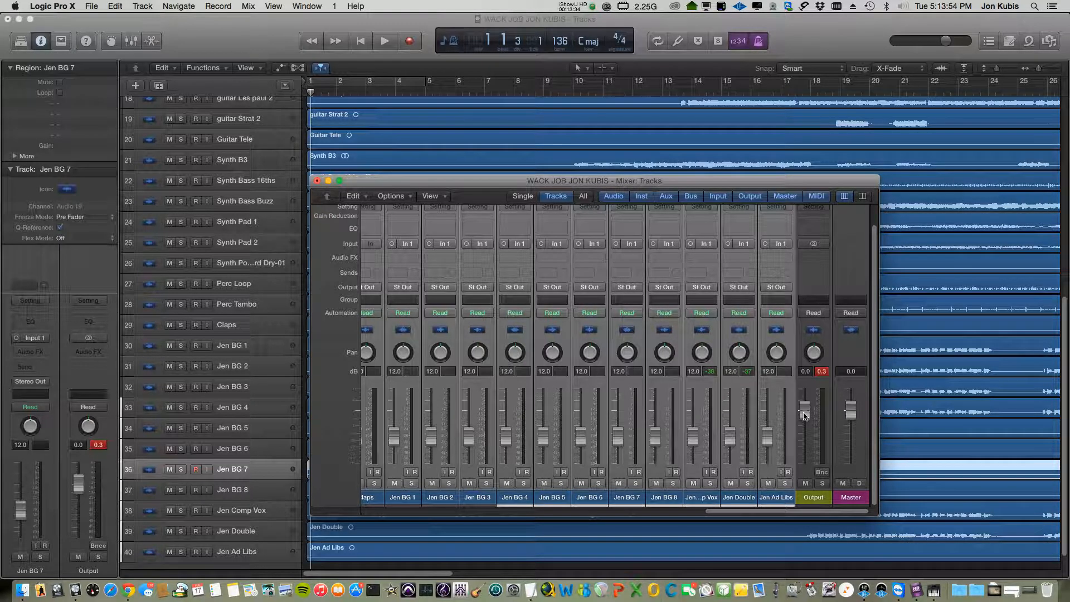
Step: Lower the Output fader to -10.0 dB and play the song from between bars 9 and 10, bringing the drum tracks into view
{"action": "left_click_drag", "start_coordinate": [805, 412], "coordinate": [804, 461]}
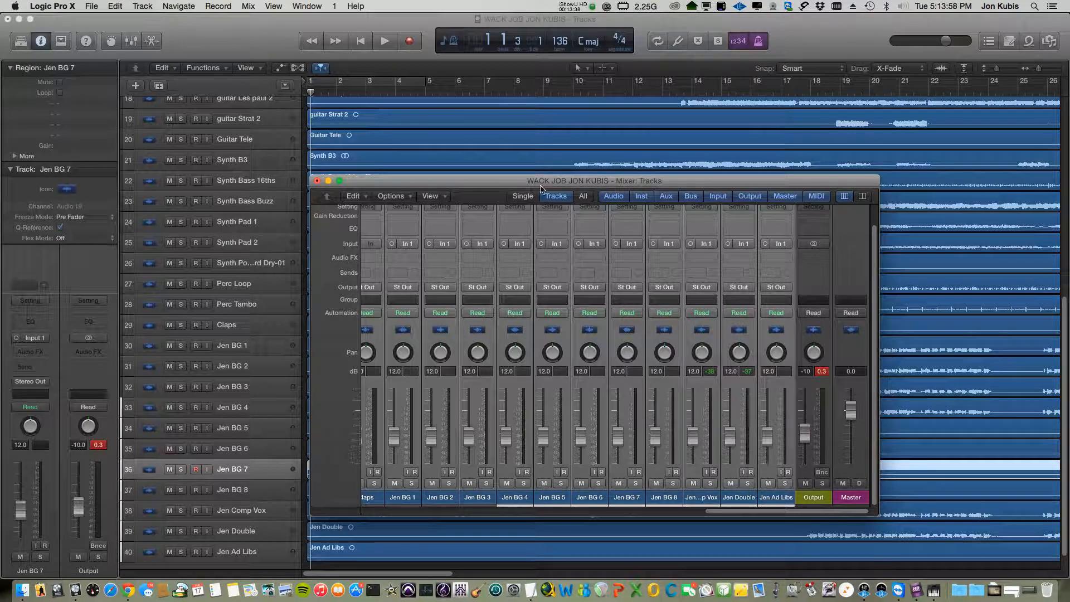
{"action": "double_click", "coordinate": [564, 95]}
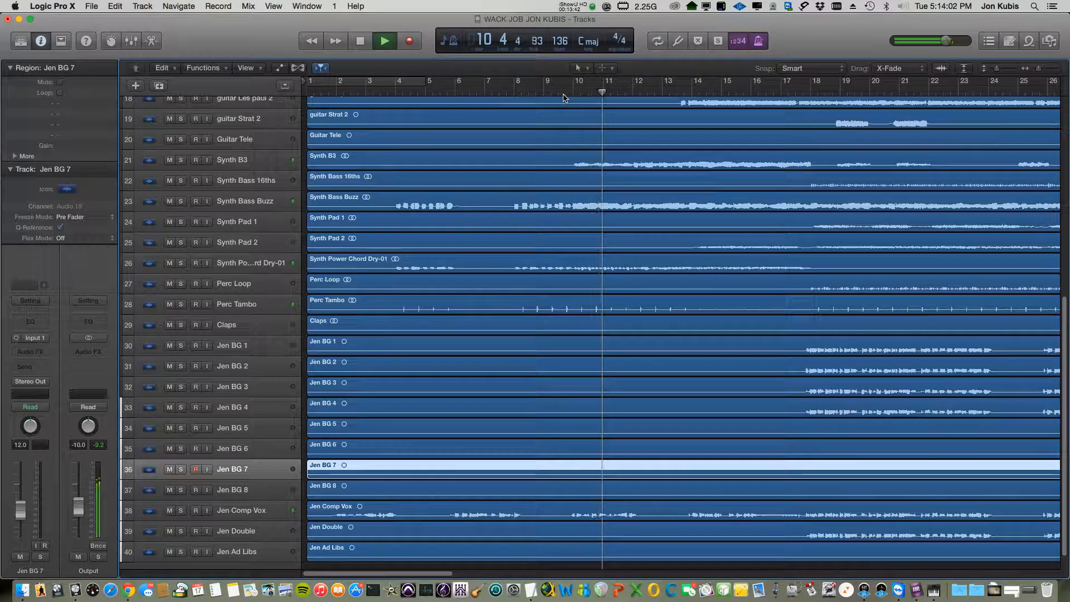
{"action": "scroll", "coordinate": [215, 189], "scroll_direction": "up", "scroll_amount": 5}
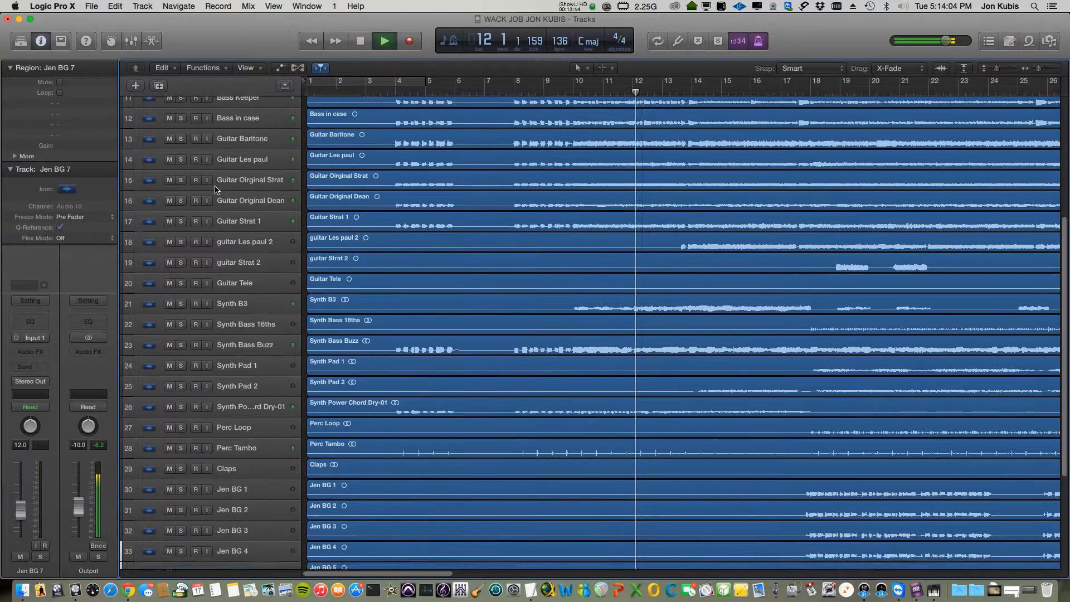
{"action": "scroll", "coordinate": [215, 190], "scroll_direction": "up", "scroll_amount": 7}
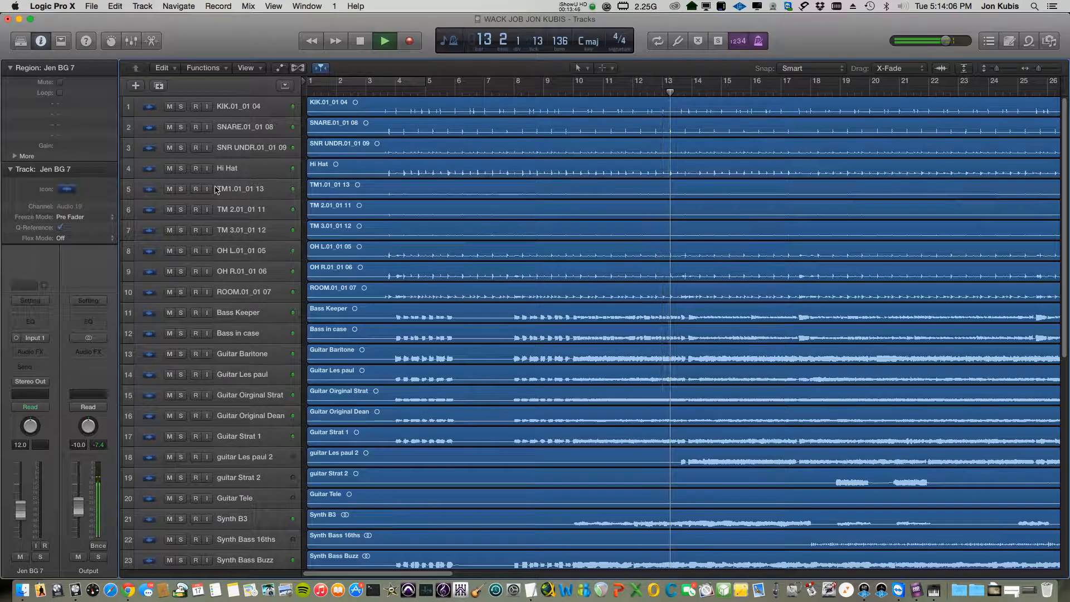
{"action": "key", "text": "space"}
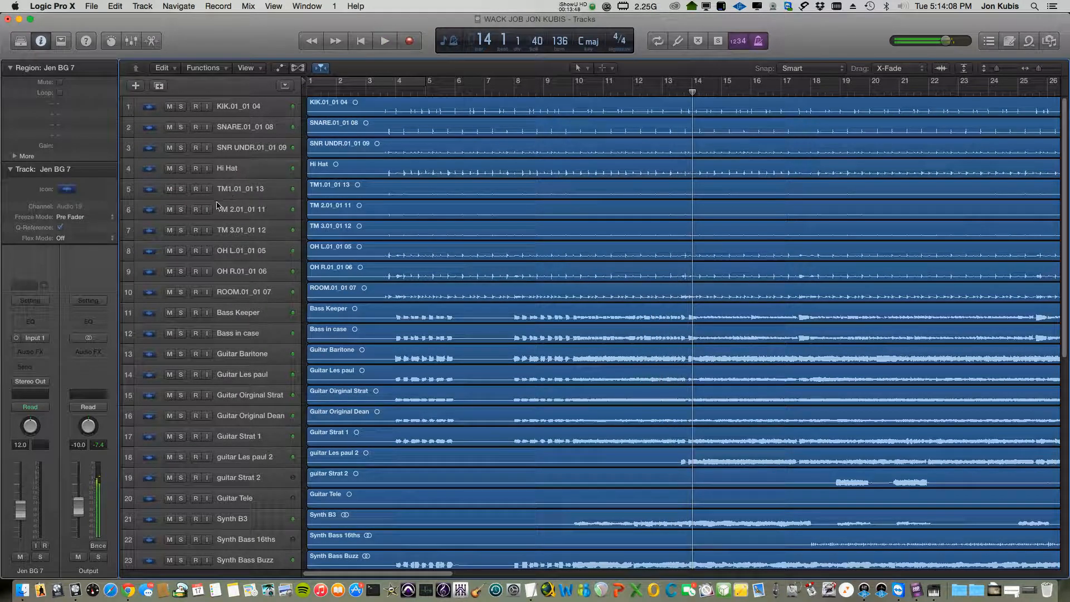